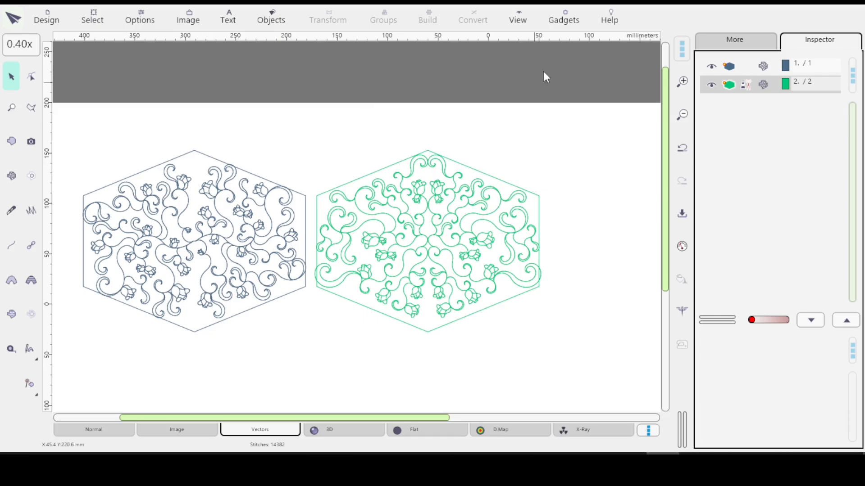
- Draw a six-sided polygon mesh shape about 250 × 187 mm and place it clear of the green hexagon, on its right-hand side
left_click(12, 179)
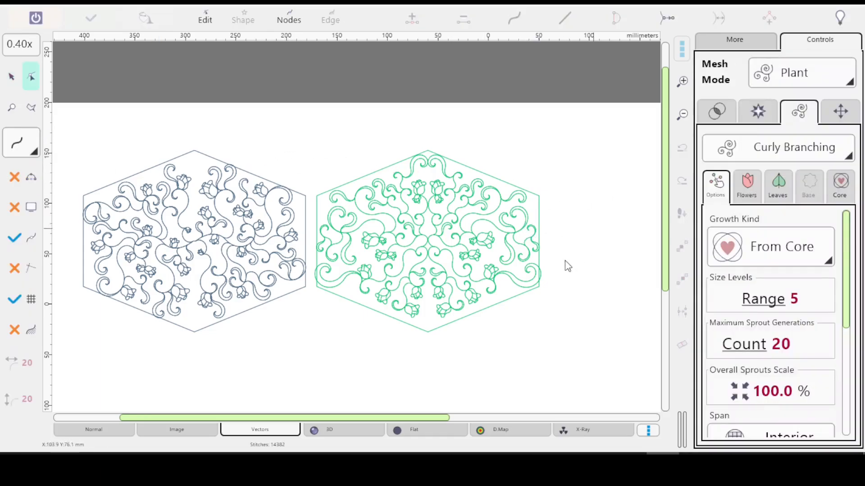
left_click(563, 213)
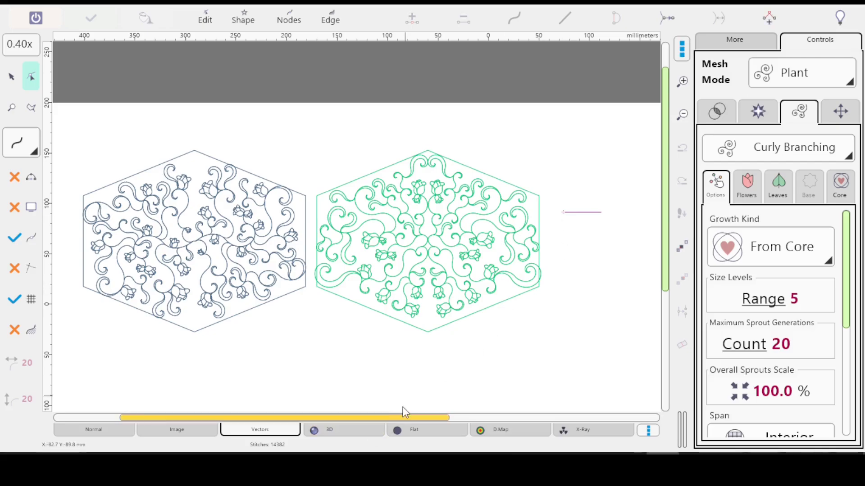
left_click_drag(412, 417, 527, 409)
left_click(243, 16)
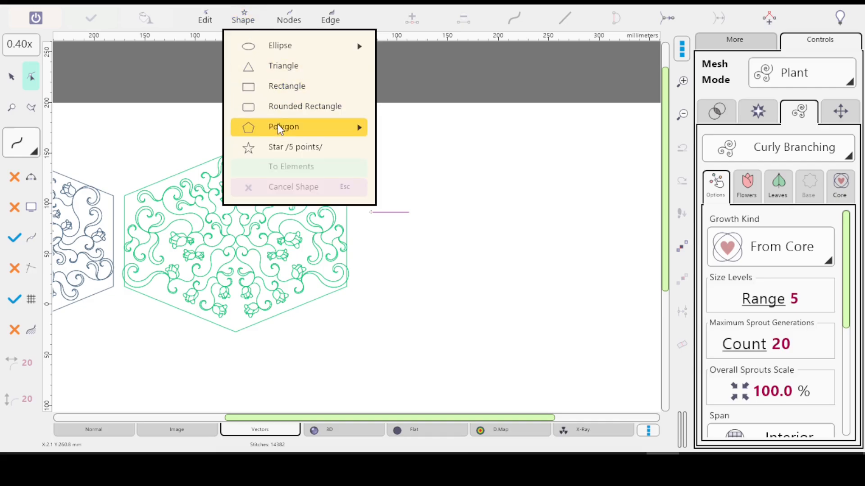
mouse_move(280, 126)
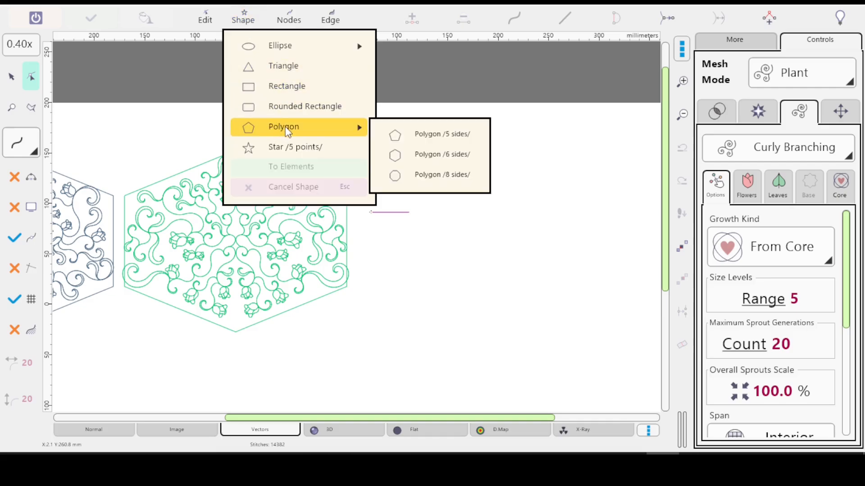
left_click(424, 156)
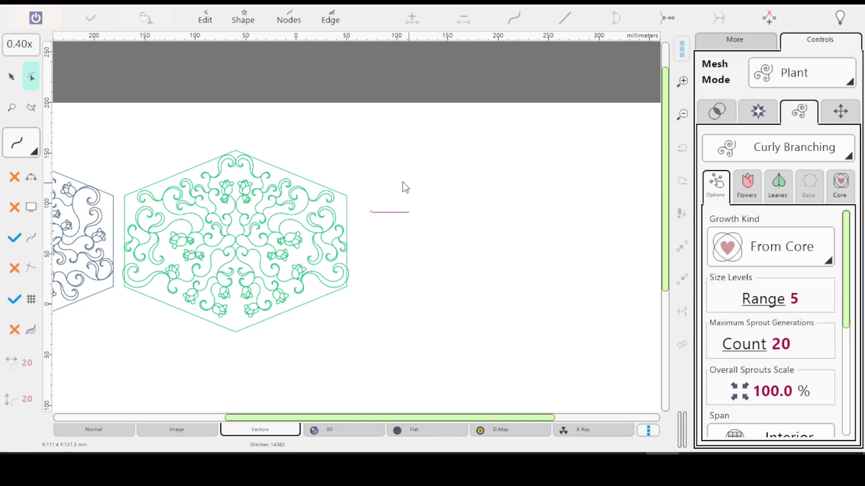
left_click_drag(405, 174, 533, 321)
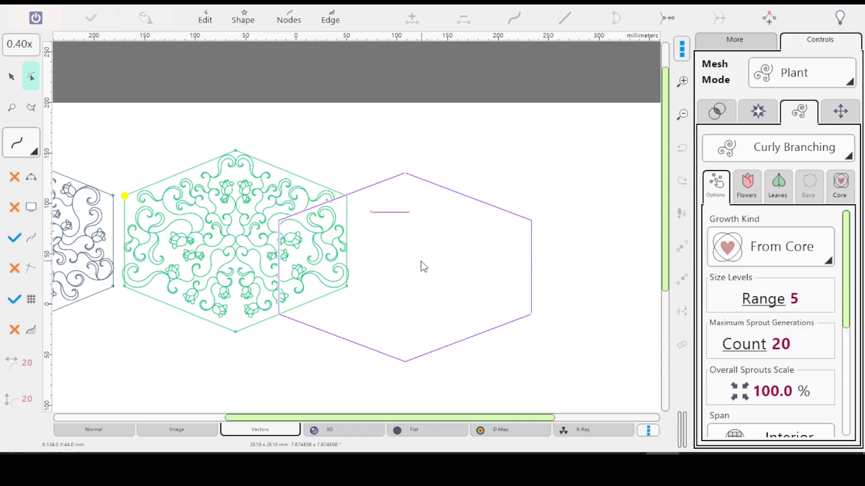
key("Return")
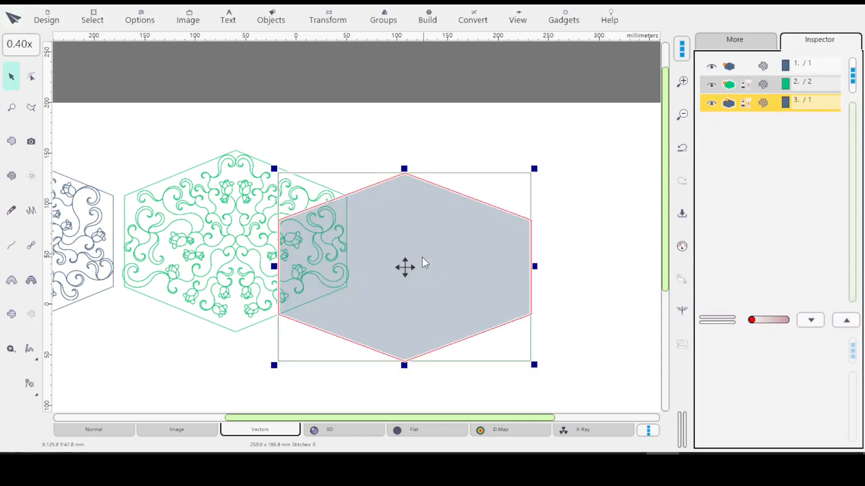
left_click_drag(405, 266, 493, 251)
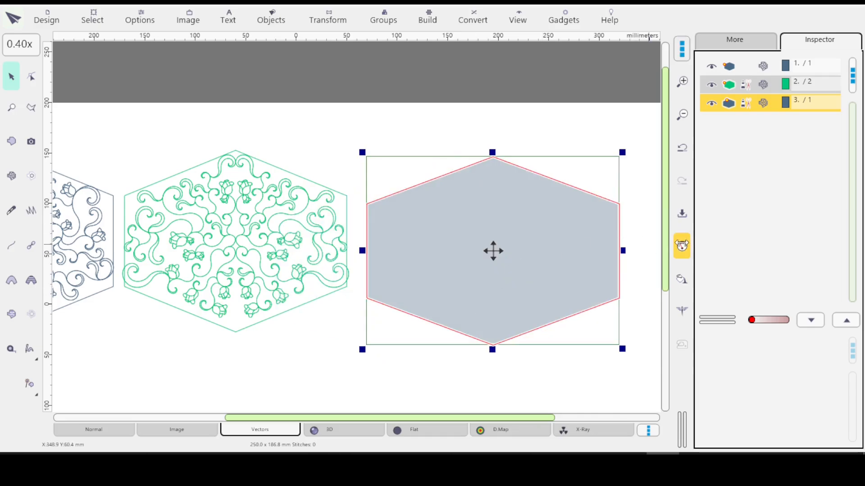
- Open the new hexagon's parameters and set its mesh mode to Plant
left_click(680, 246)
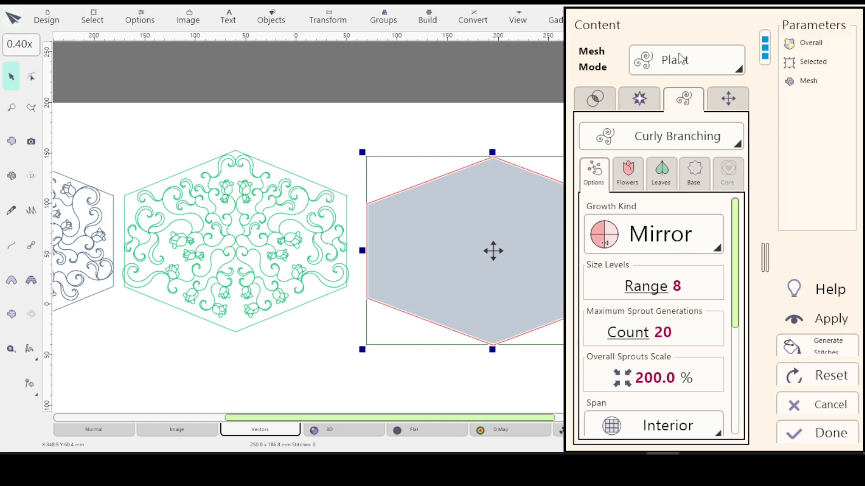
left_click(739, 70)
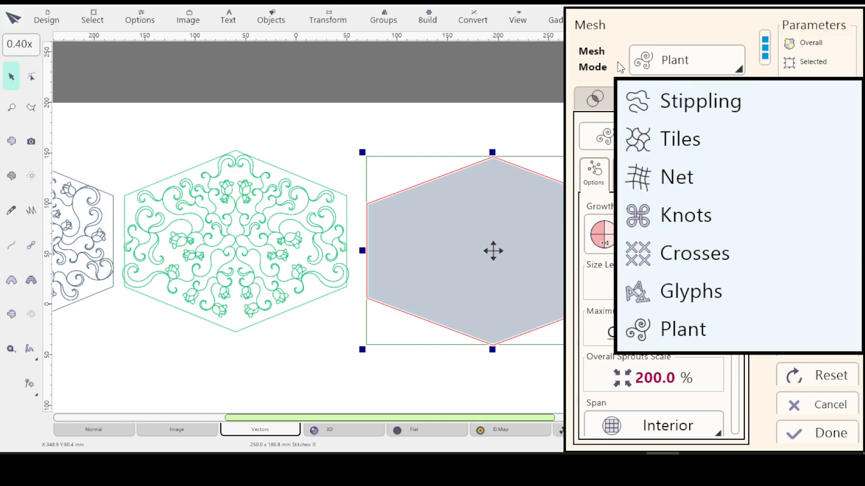
left_click(698, 328)
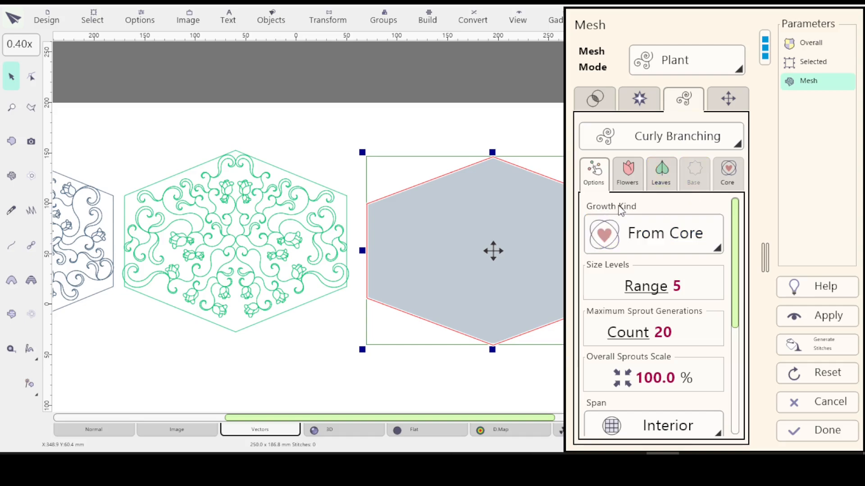
- Set the plant mesh's growth kind to Rotation 2x and its size levels range to 8
left_click(715, 247)
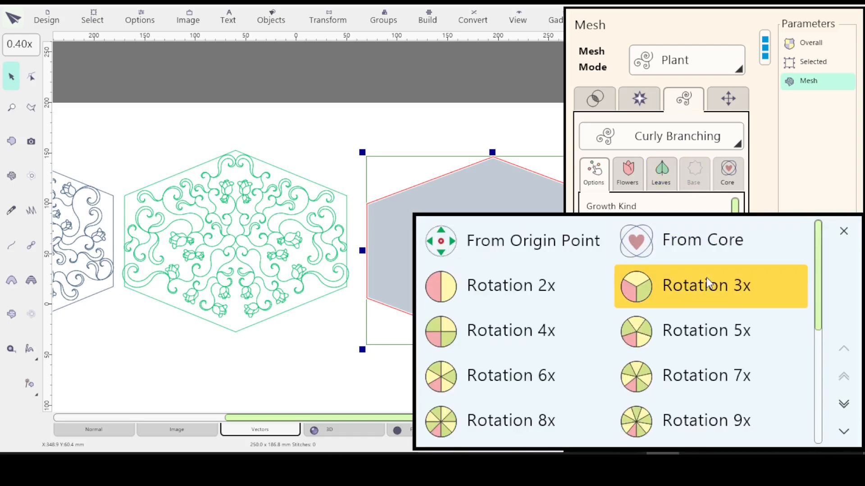
left_click(528, 292)
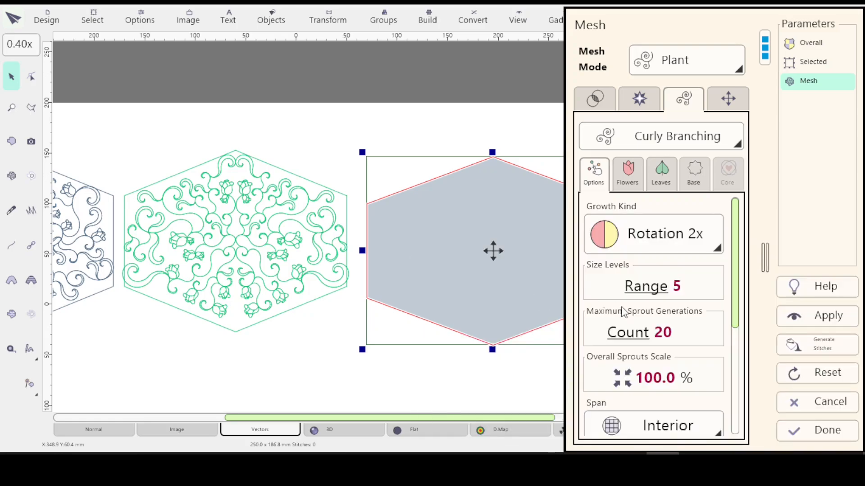
left_click(652, 288)
left_click(586, 202)
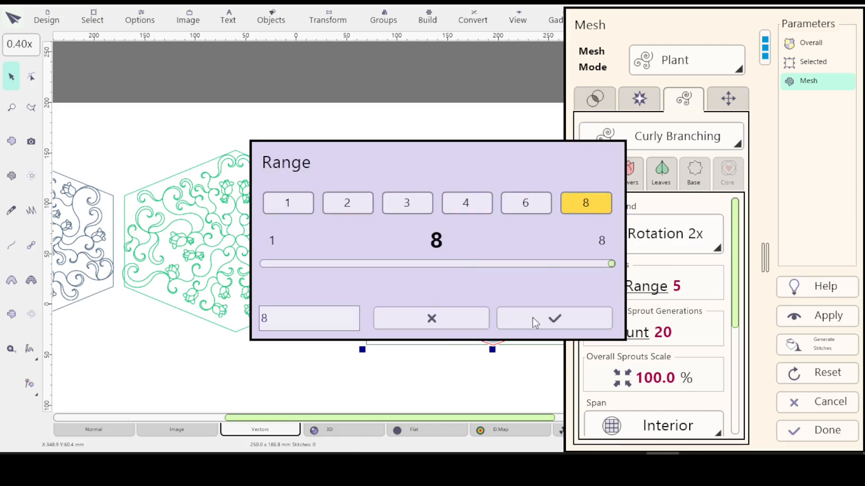
left_click(563, 318)
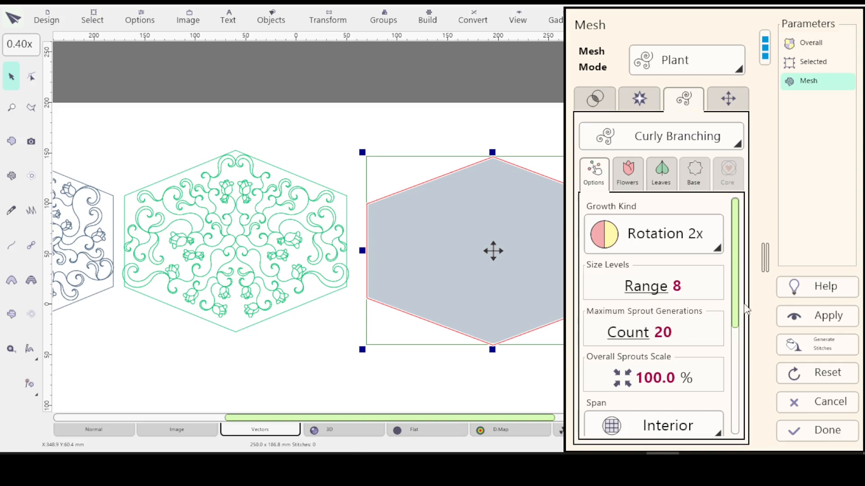
- Review the Curly Branching options, from growth kind and sprout settings down to the seed and the source sector for symmetry
left_click_drag(734, 310, 731, 359)
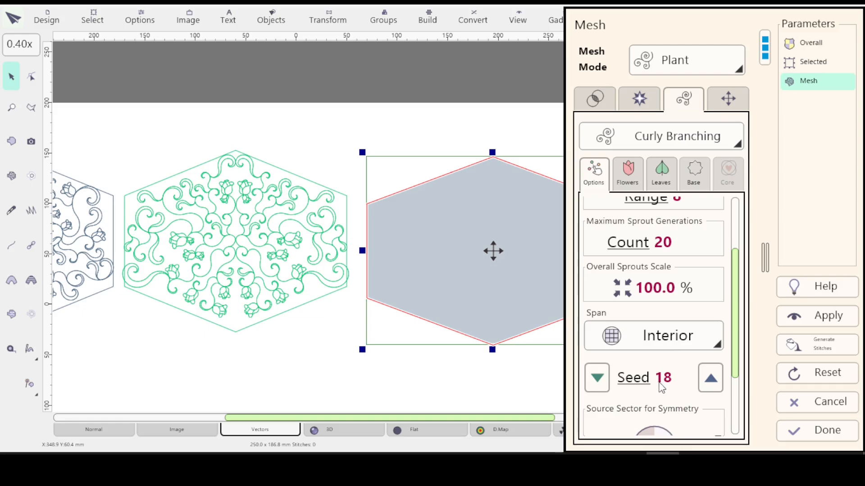
left_click_drag(738, 333, 736, 375)
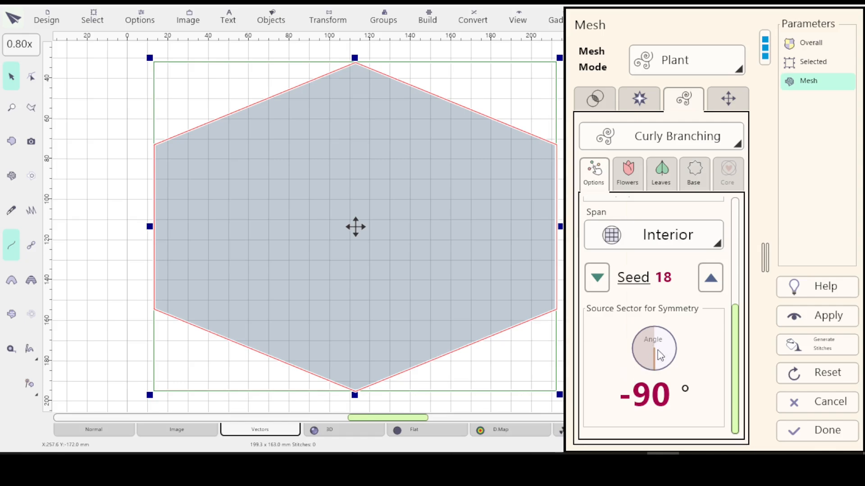
left_click_drag(737, 380, 733, 245)
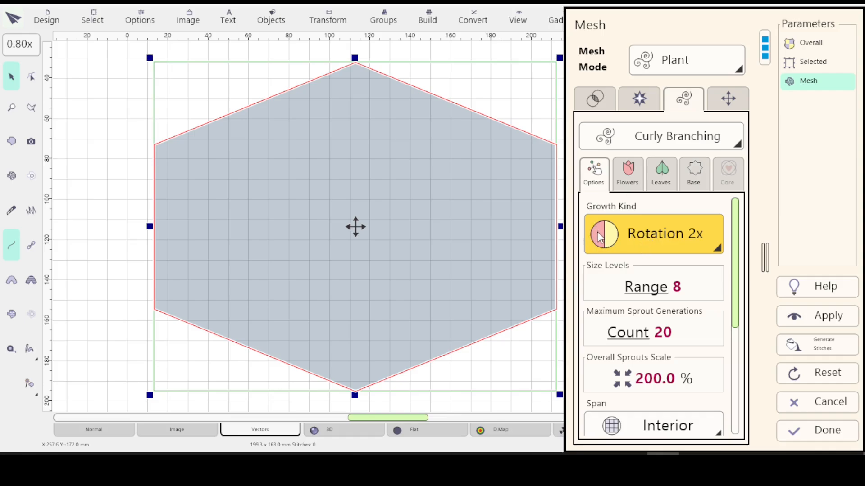
left_click_drag(737, 246, 736, 248)
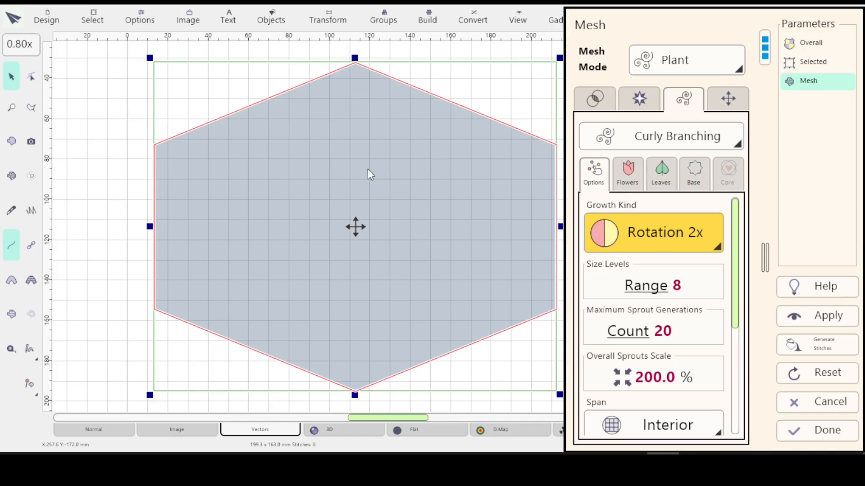
left_click_drag(734, 260, 734, 374)
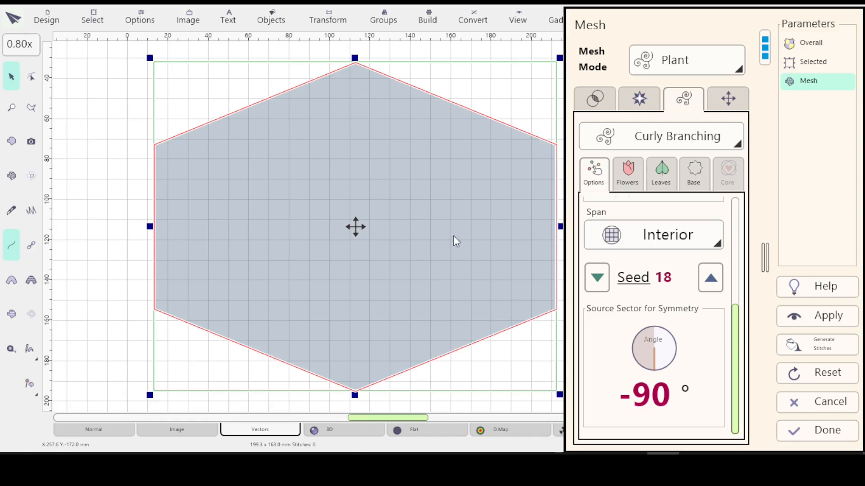
left_click_drag(737, 366, 744, 246)
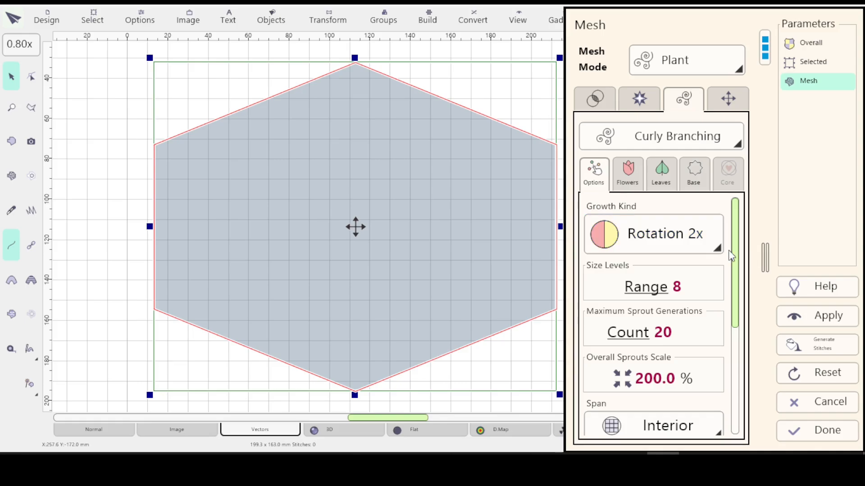
- Examine the available growth kinds, comparing the Rotation, Mirror, and Mirror & Rotation variants
left_click(716, 247)
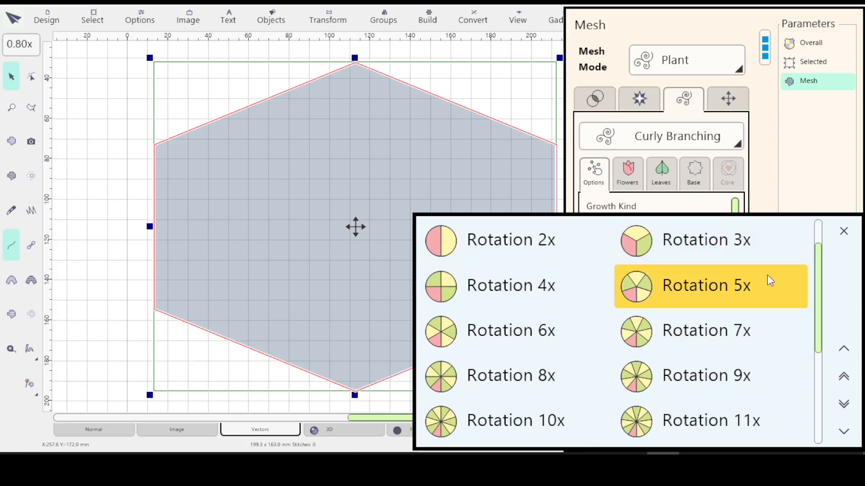
left_click_drag(818, 264, 824, 345)
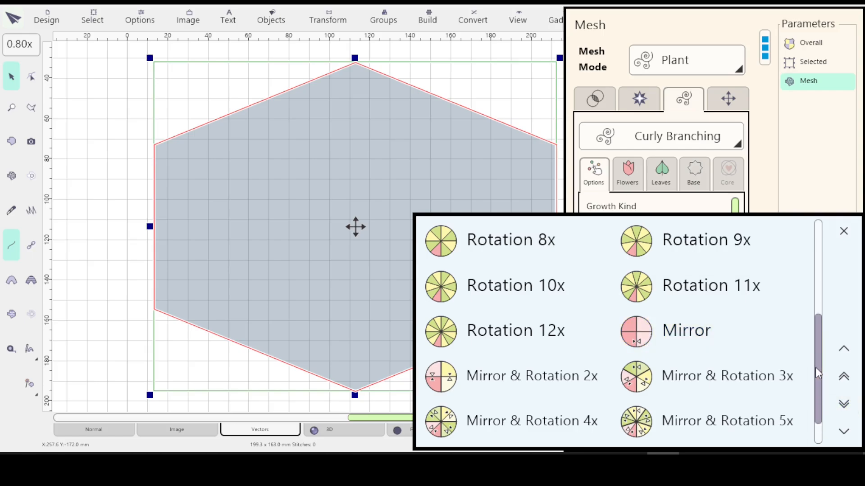
left_click_drag(815, 371, 792, 282)
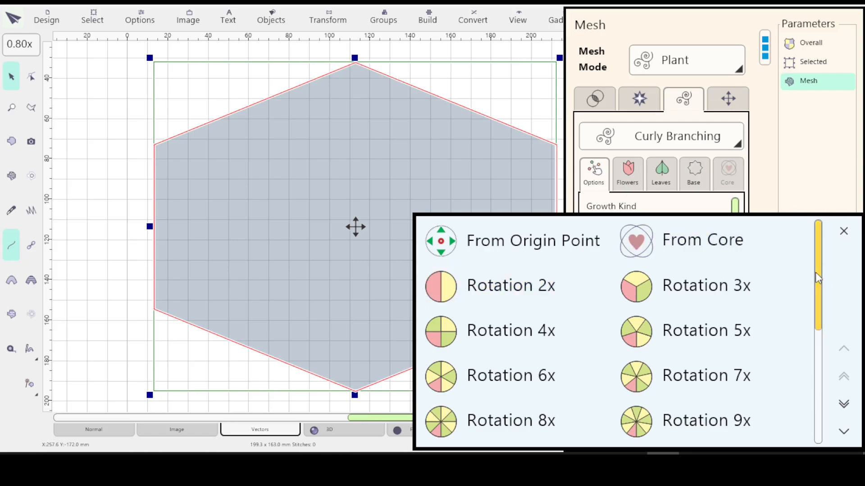
left_click_drag(823, 315, 814, 395)
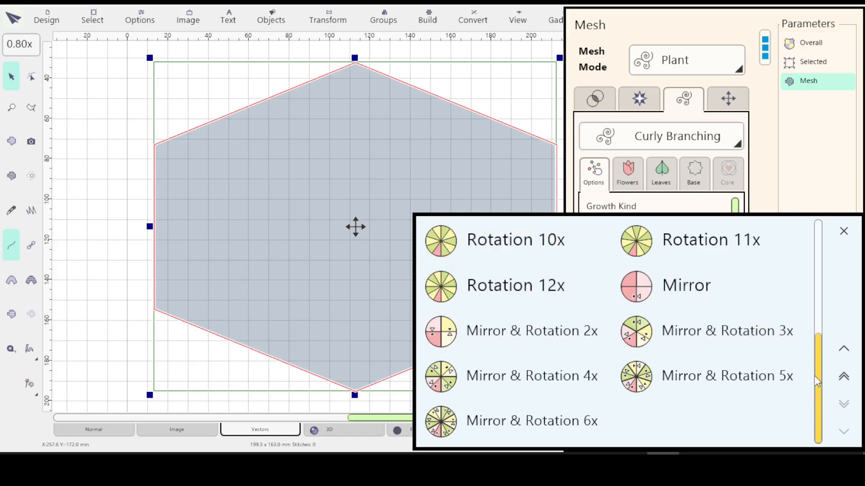
mouse_move(816, 393)
left_mouse_down()
mouse_move(812, 371)
mouse_move(814, 388)
left_mouse_up()
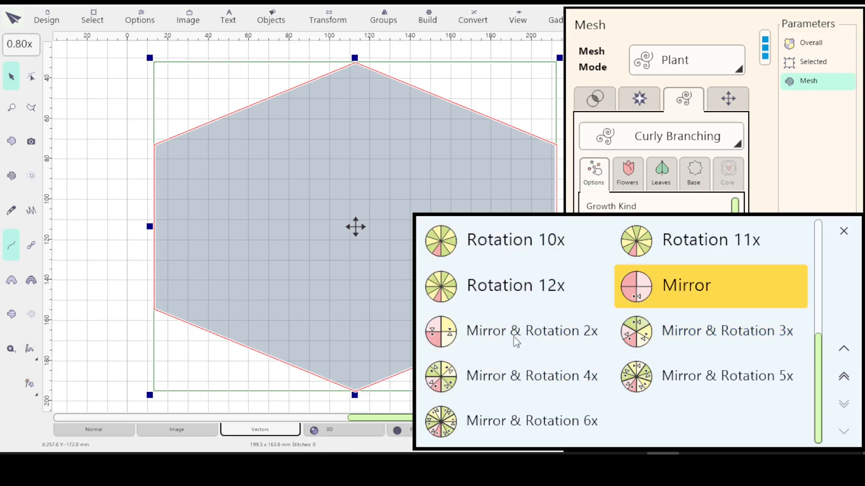
left_click_drag(810, 383, 811, 286)
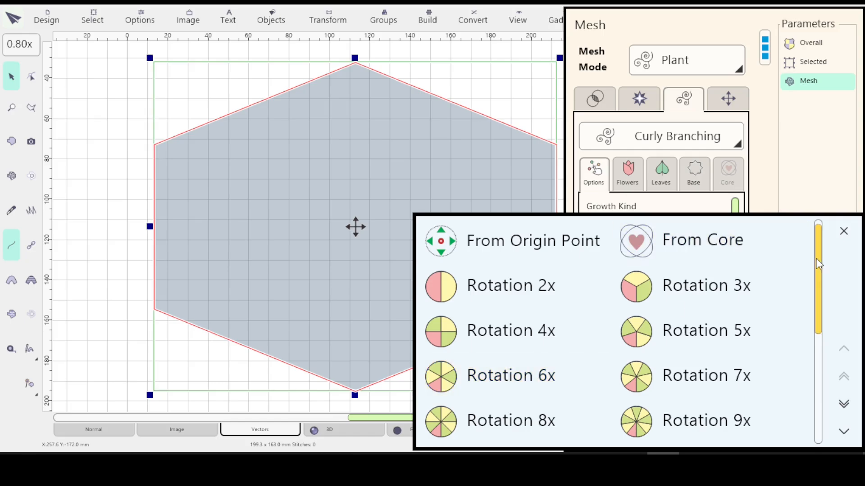
scroll(816, 331, "down", 1)
scroll(818, 342, "down", 4)
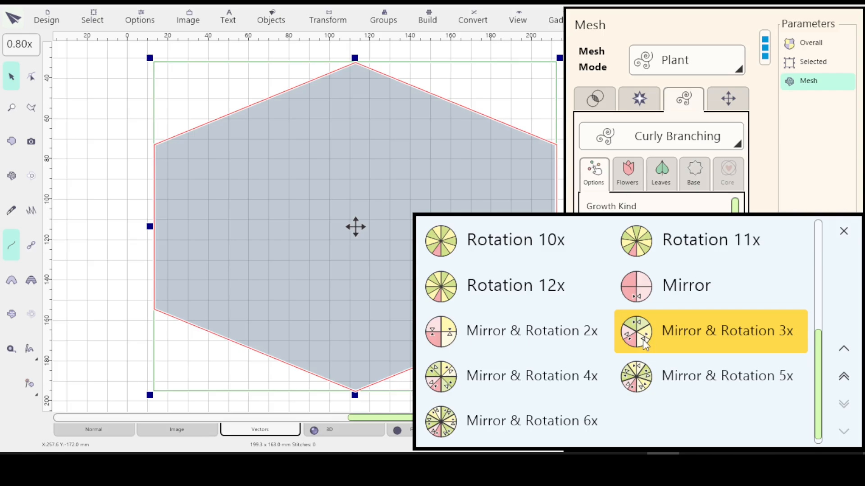
- Choose the Mirror & Rotation 3x growth kind and check its source sector for symmetry
left_click(843, 231)
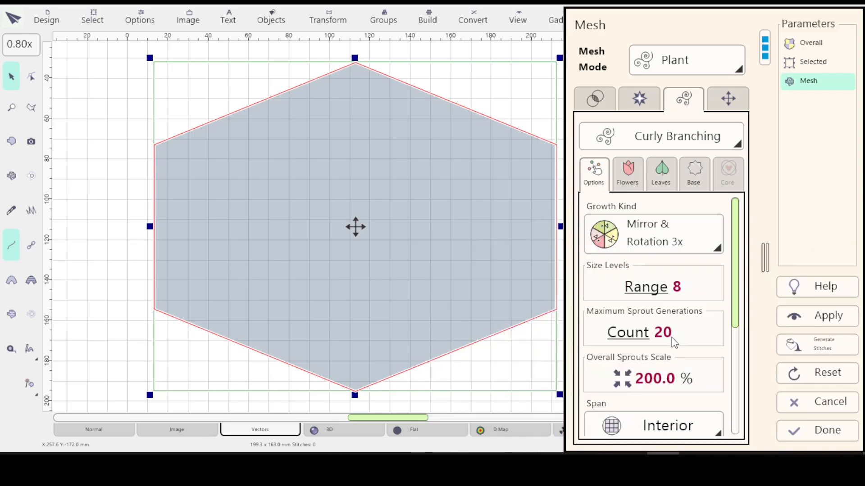
left_click_drag(734, 304, 711, 419)
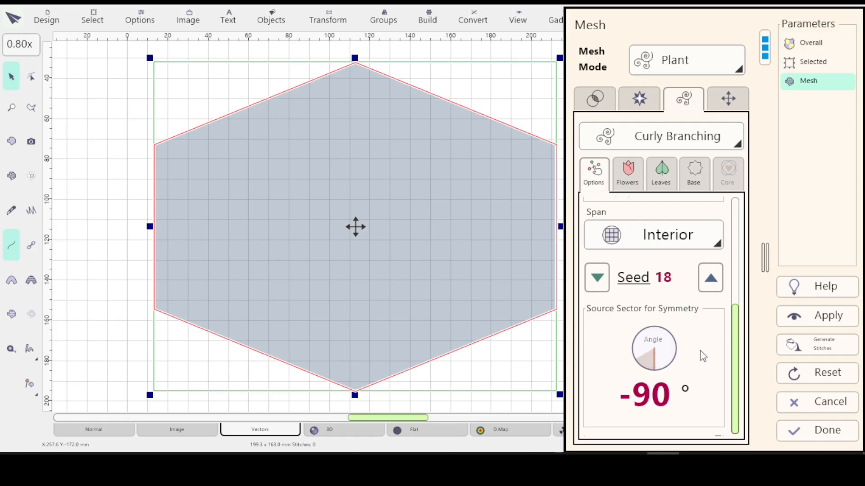
left_click_drag(734, 349, 722, 214)
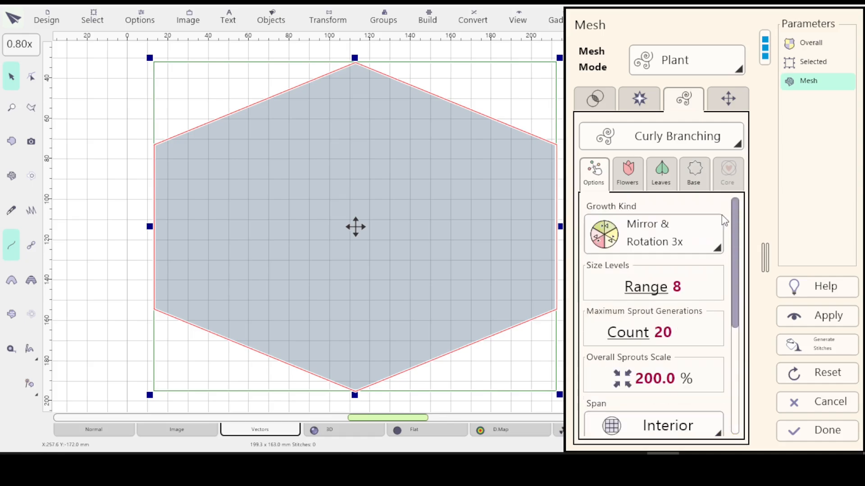
- Set the growth kind to Rotation 2x and bring up its source sector angle for symmetry
left_click(715, 251)
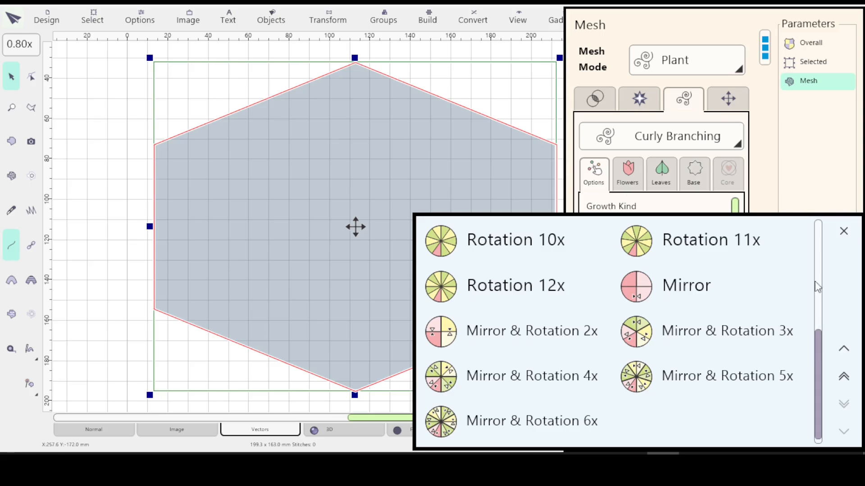
left_click_drag(819, 355, 819, 243)
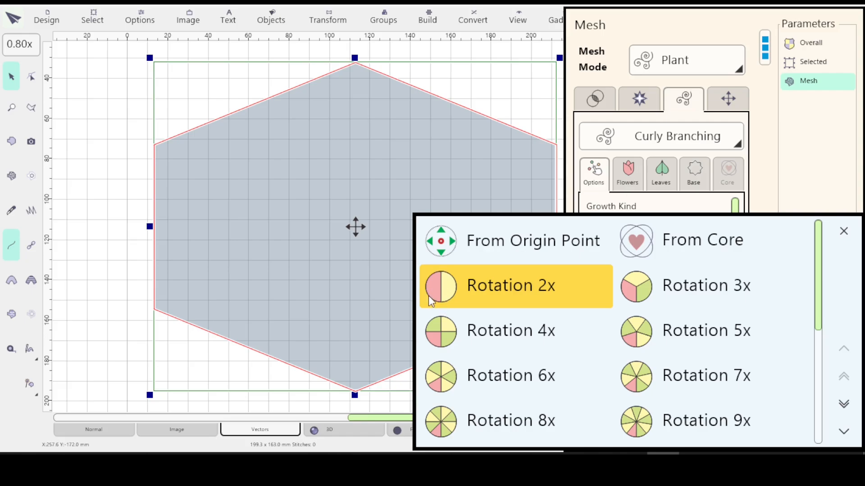
left_click(498, 289)
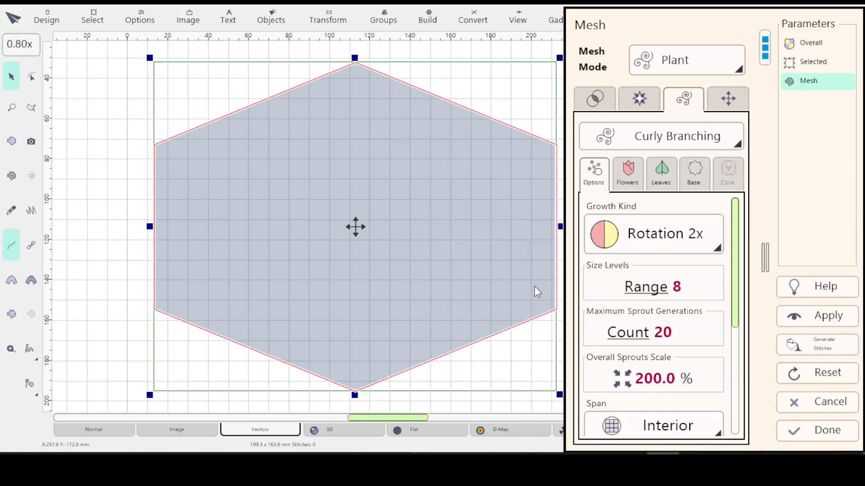
scroll(743, 269, "down", 1)
scroll(743, 270, "down", 5)
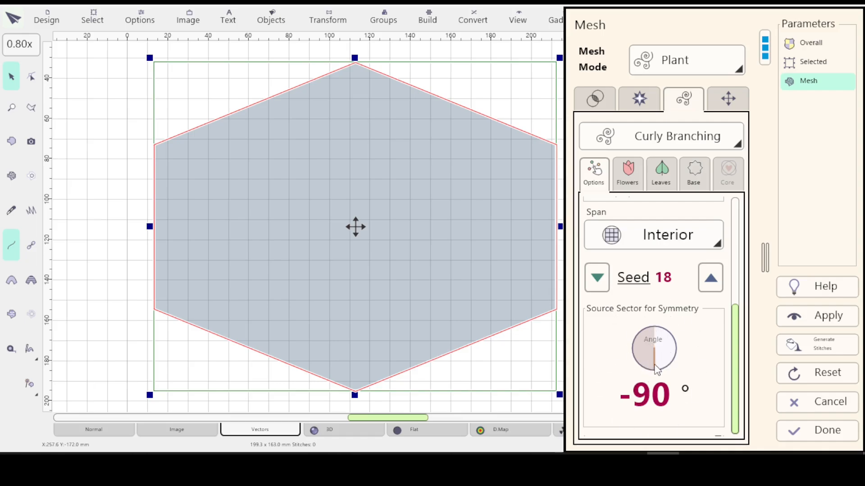
- Set the source sector angle to 0°, change the growth kind to Mirror, and check its source sector
left_click_drag(658, 369, 663, 349)
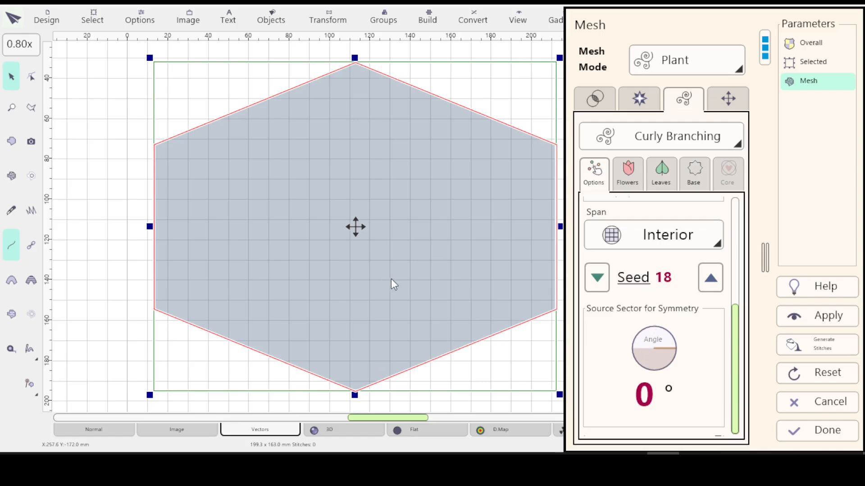
left_click_drag(734, 343, 745, 228)
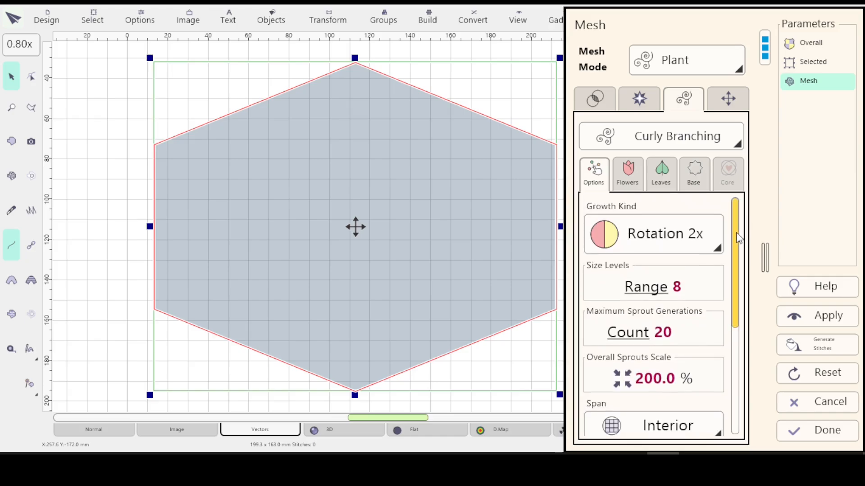
left_click_drag(736, 233, 736, 234)
left_click(694, 236)
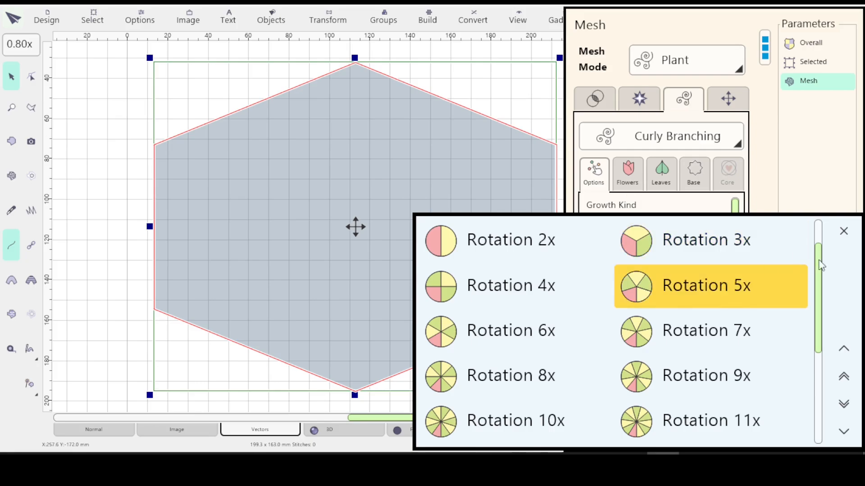
left_click_drag(819, 304, 817, 331)
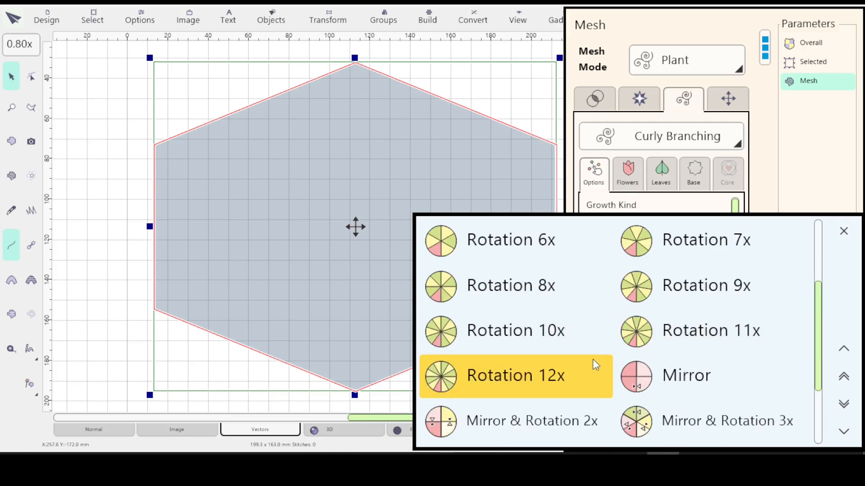
left_click(644, 384)
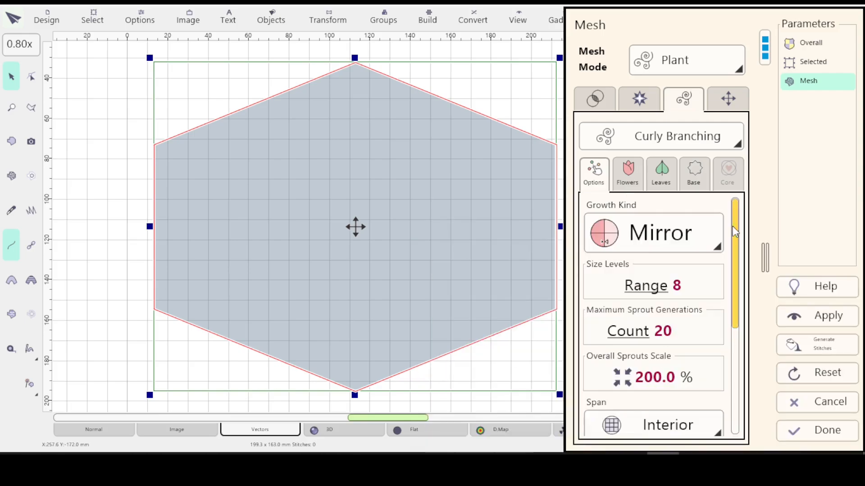
scroll(734, 274, "down", 1)
scroll(734, 274, "down", 5)
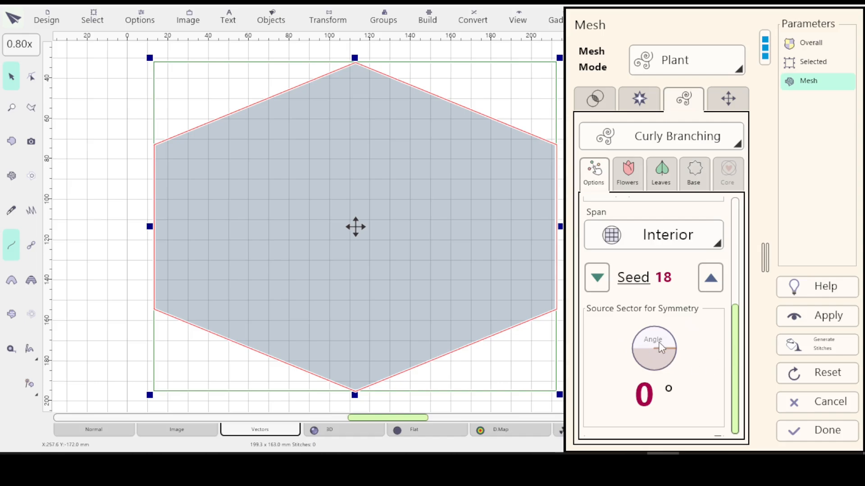
- Set the growth kind to Mirror & Rotation 4x and its source sector angle to -90°
left_click_drag(731, 377, 732, 247)
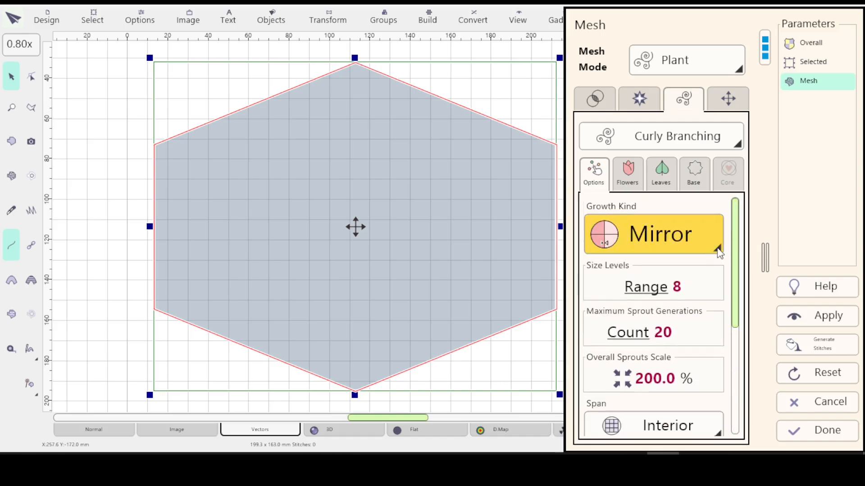
left_click(715, 246)
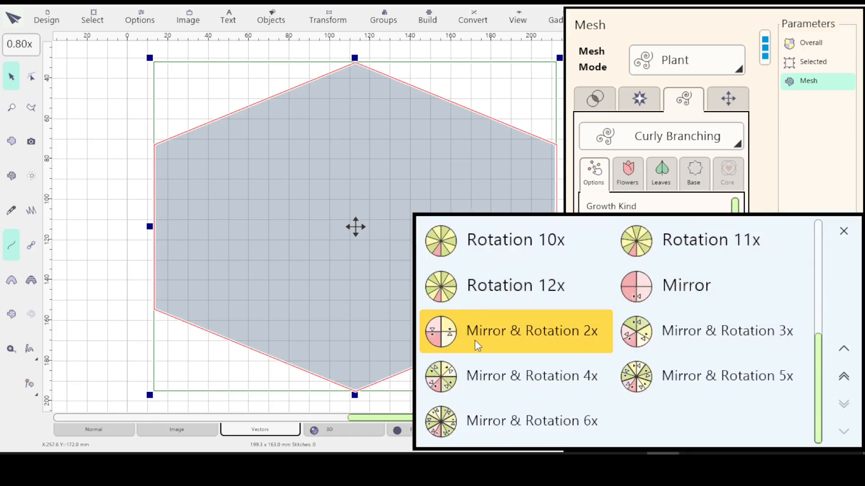
left_click(550, 378)
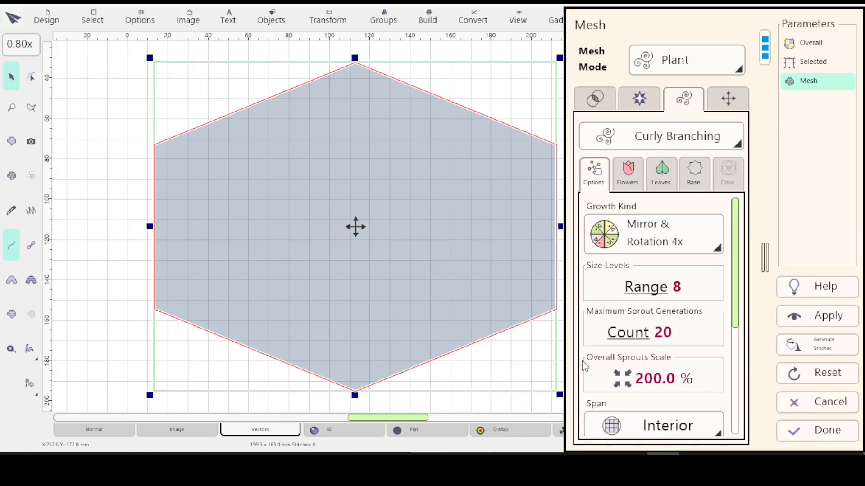
scroll(737, 234, "down", 4)
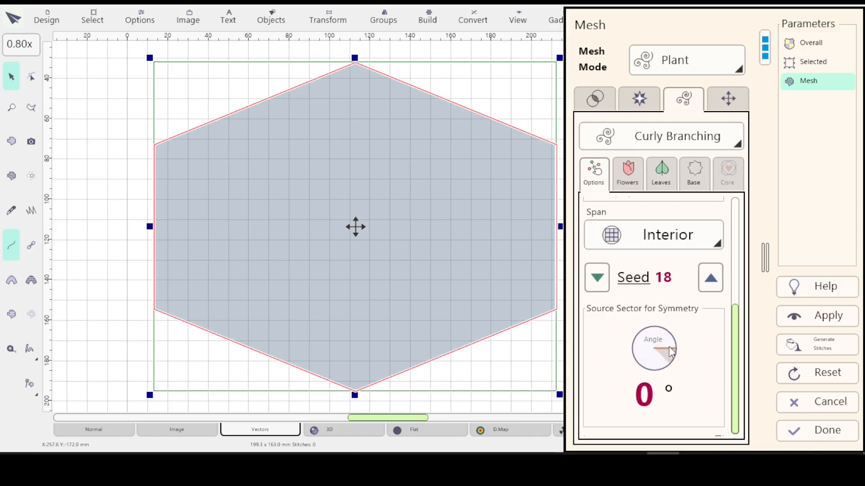
left_click_drag(668, 346, 654, 366)
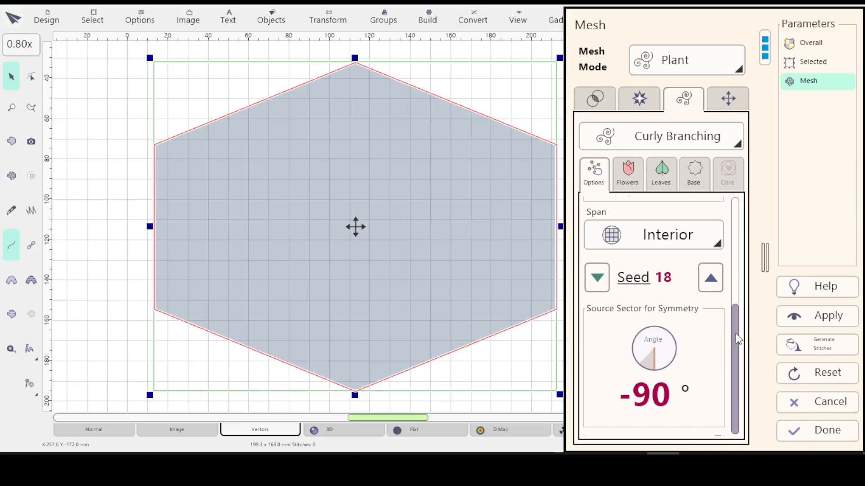
- Rotate the source sector for symmetry through 0° and 70° to 165°
left_click_drag(739, 346, 738, 221)
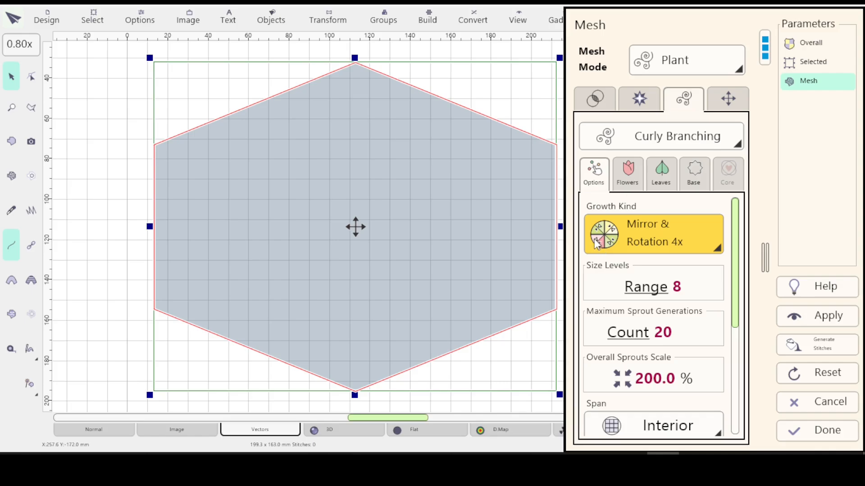
mouse_move(734, 239)
left_mouse_down()
mouse_move(734, 259)
mouse_move(734, 245)
left_mouse_up()
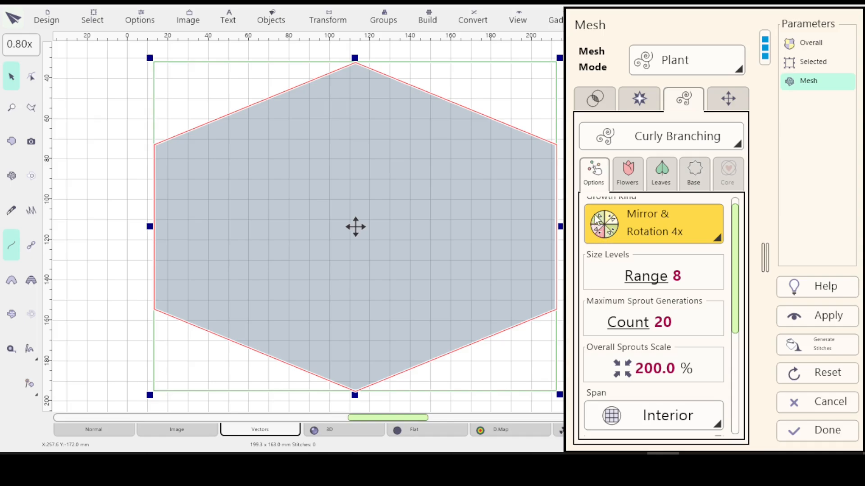
left_click_drag(737, 246, 739, 349)
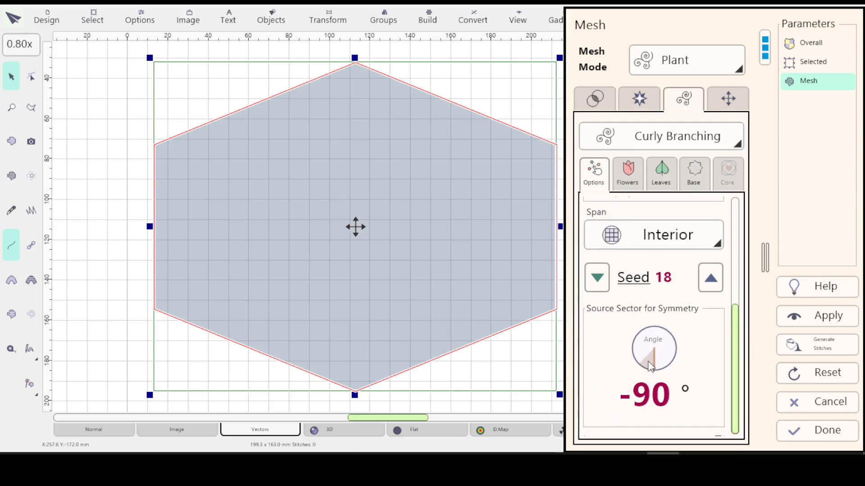
left_click_drag(655, 367, 664, 349)
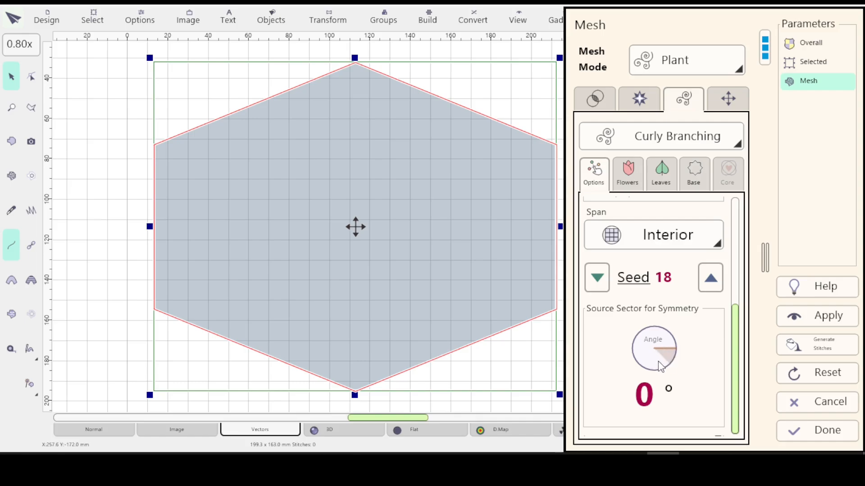
left_click(666, 339)
left_click_drag(666, 340, 657, 331)
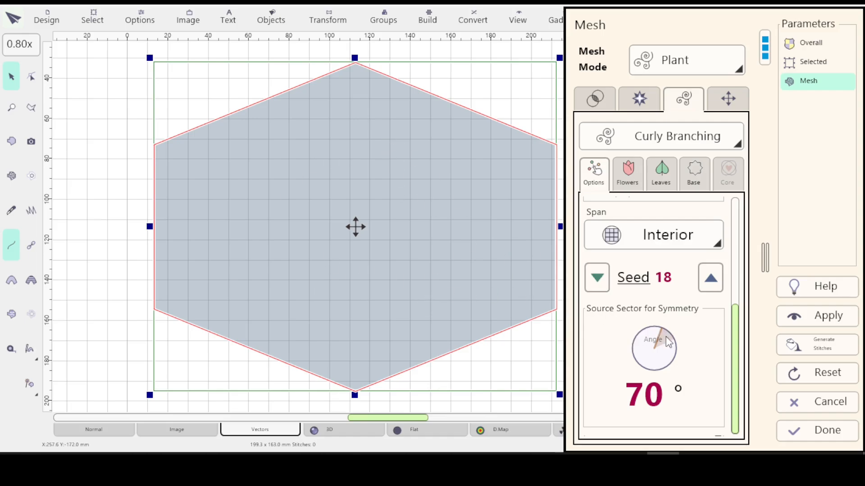
left_click_drag(658, 333, 644, 346)
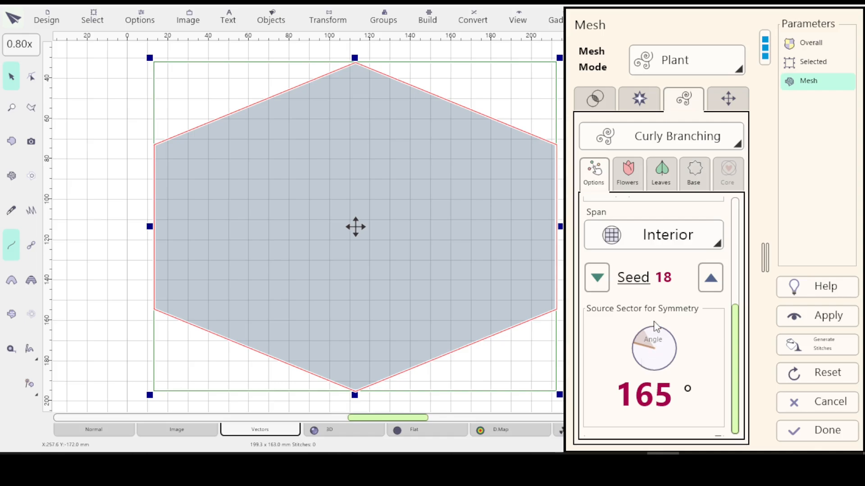
- Change the growth kind from Mirror & Rotation 4x back to Rotation 2x
scroll(720, 288, "up", 5)
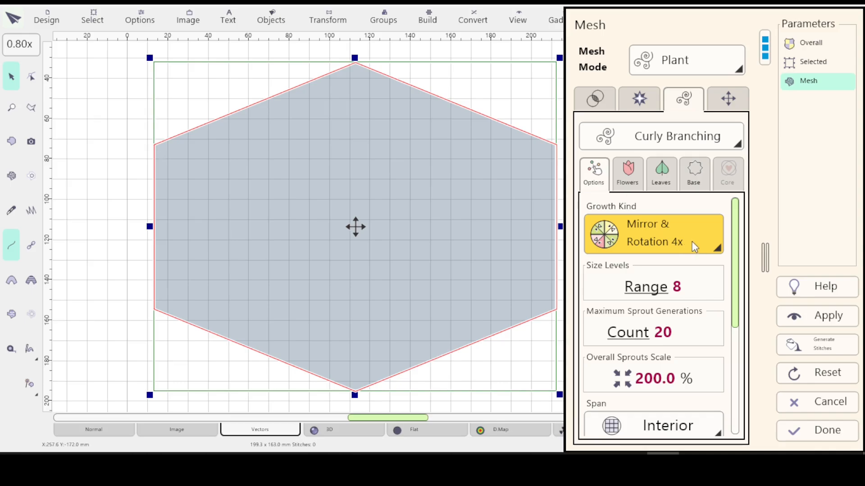
left_click(714, 247)
left_click_drag(817, 354, 811, 218)
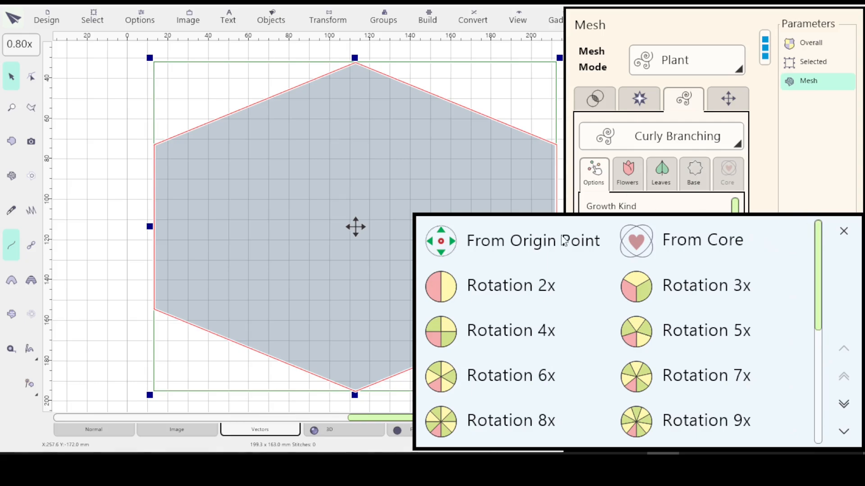
left_click(504, 287)
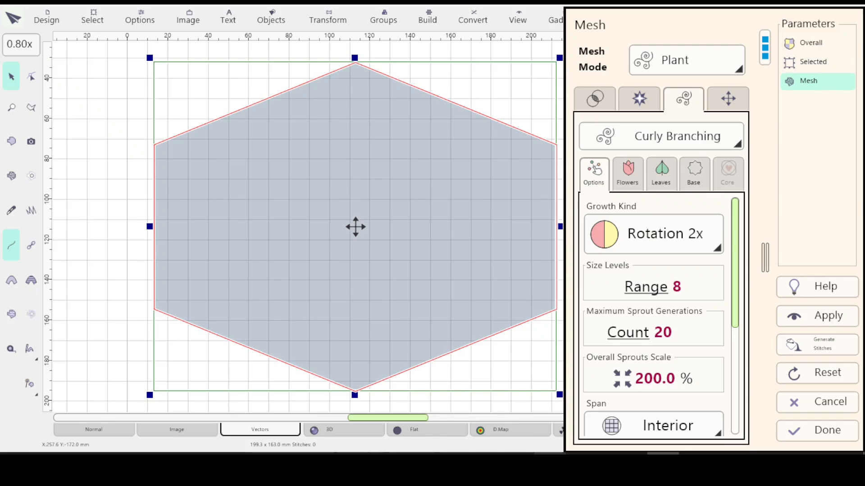
- Switch to the browser and read the Curly Plant Mesh guide's sections on growth kinds, symmetry, source sector, mirroring and bases
left_click(550, 465)
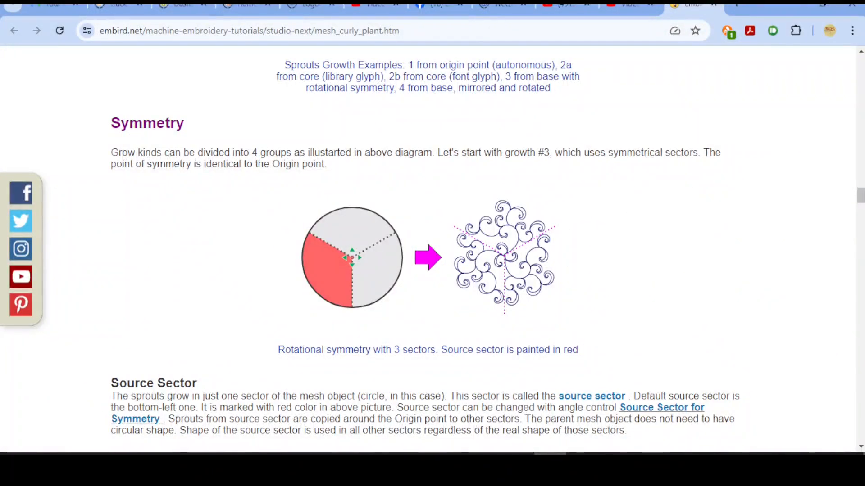
left_click_drag(857, 199, 860, 68)
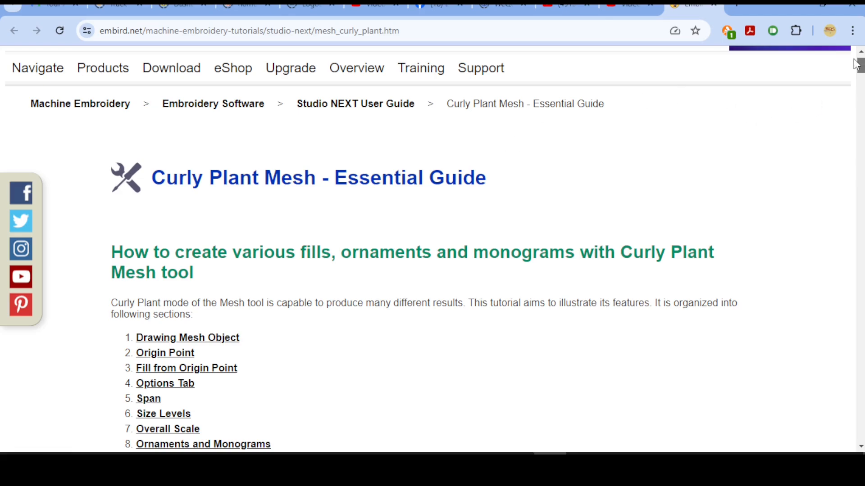
left_click_drag(861, 68, 860, 180)
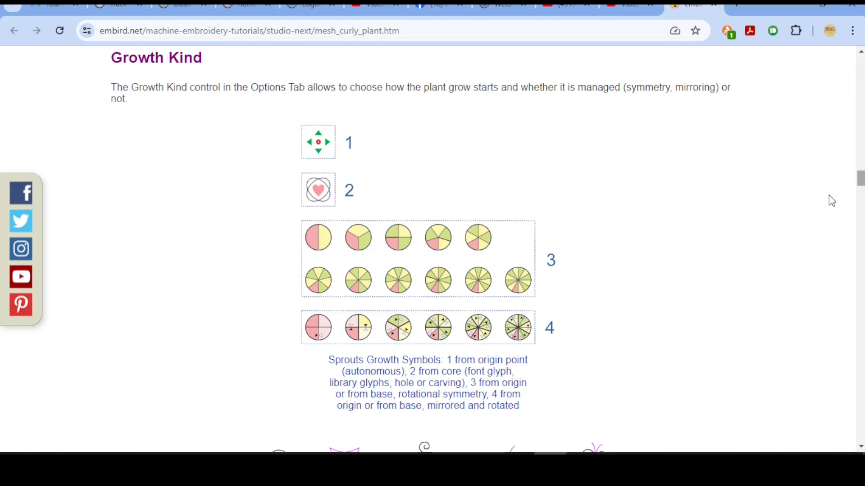
left_click_drag(861, 183, 861, 200)
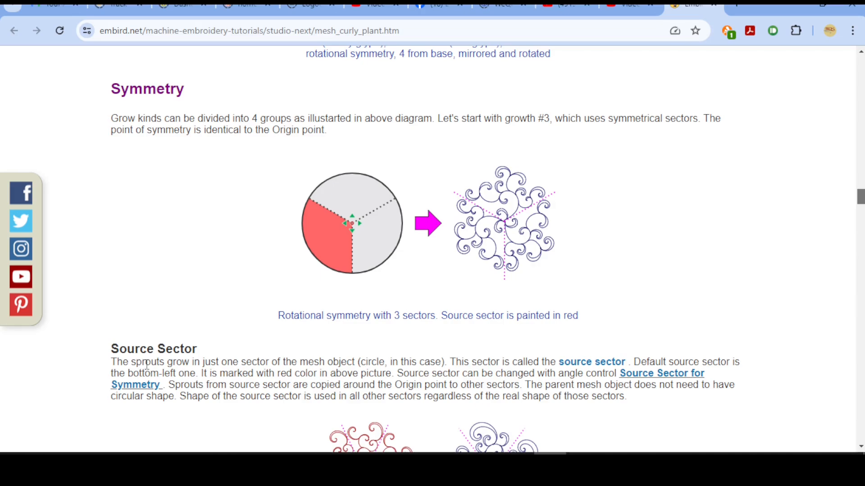
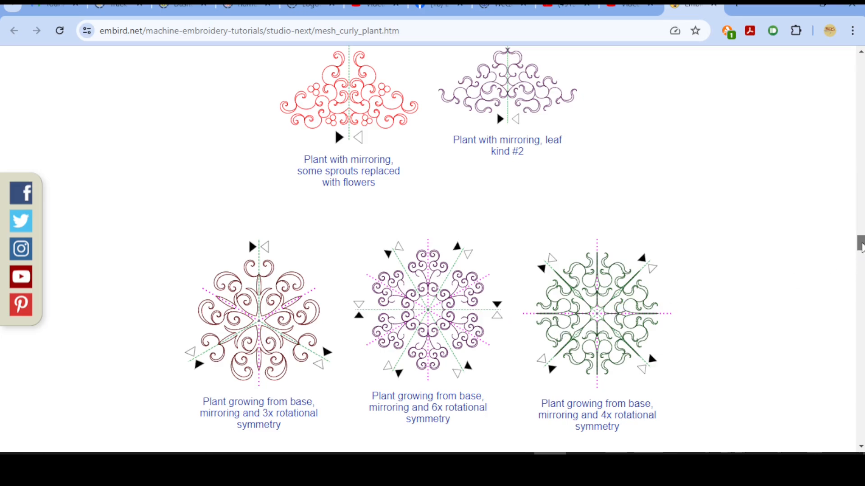
left_click_drag(860, 243, 861, 310)
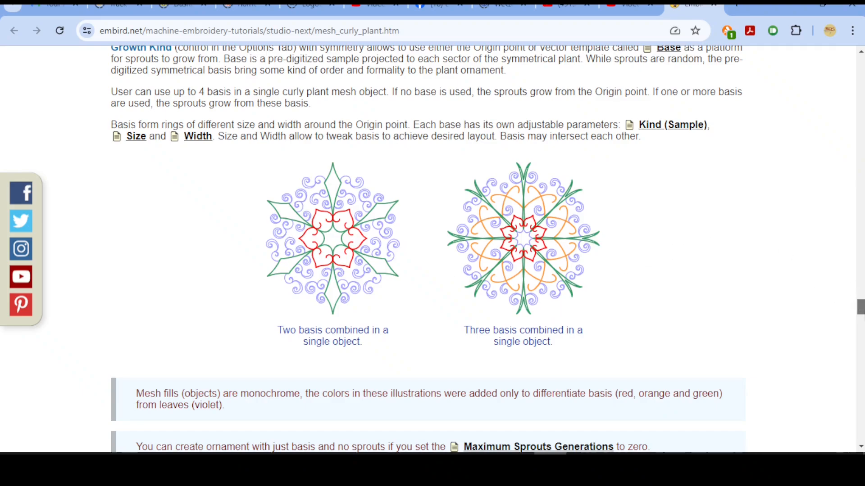
scroll(861, 315, "down", 3)
scroll(860, 318, "up", 1)
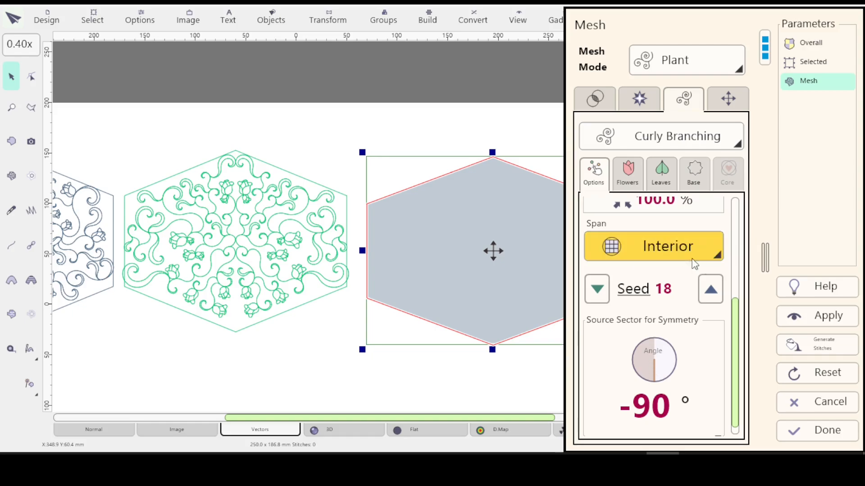
- Examine the growth kinds for the empty hexagon, from the Rotation variants to Mirror and Mirror & Rotation 6x
left_click_drag(739, 327, 740, 210)
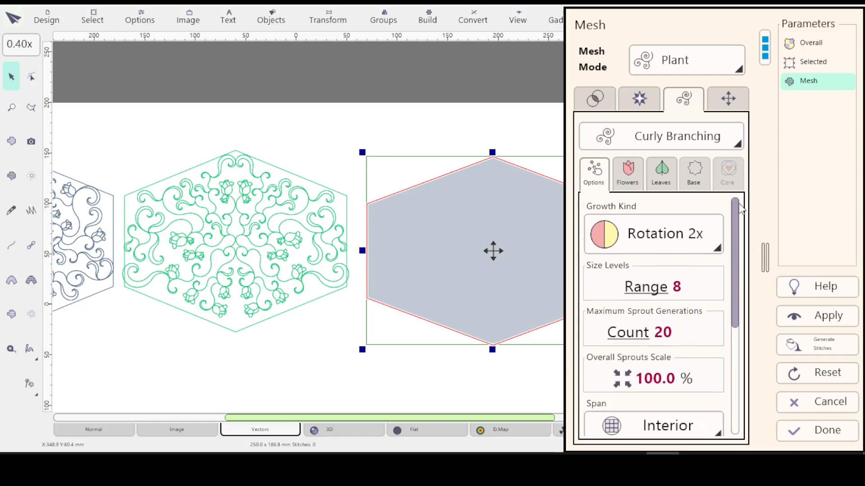
left_click(638, 236)
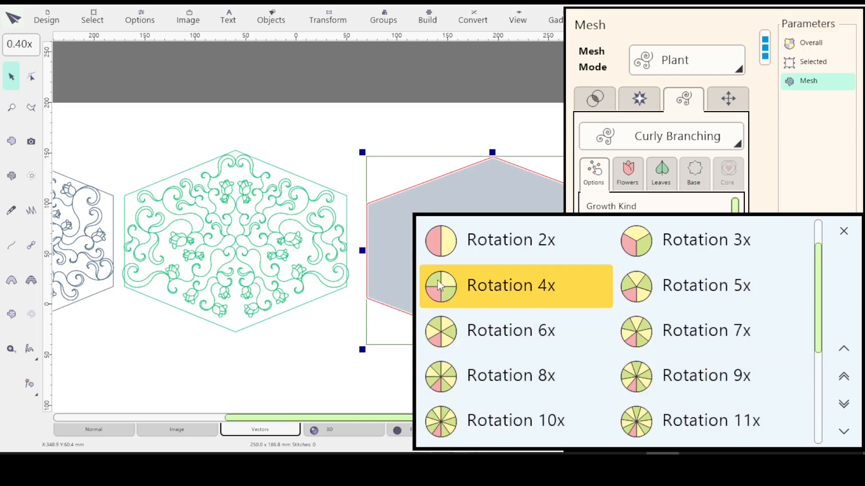
left_click_drag(817, 275, 812, 344)
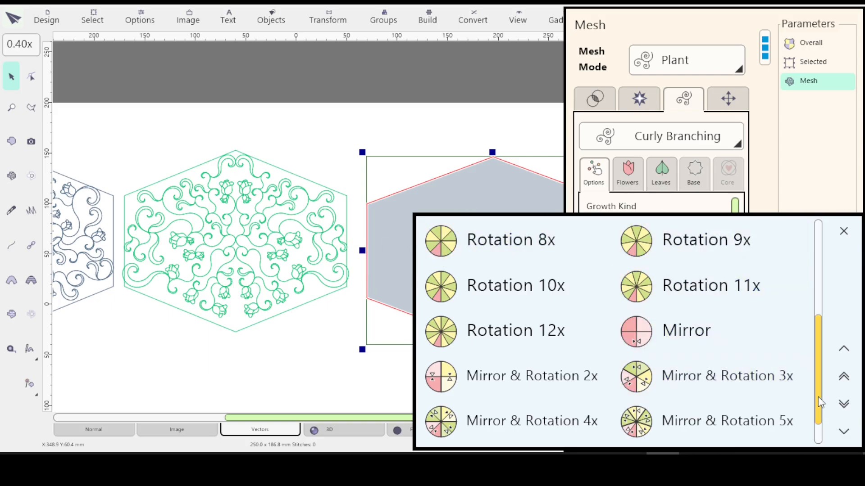
left_click_drag(818, 395, 813, 256)
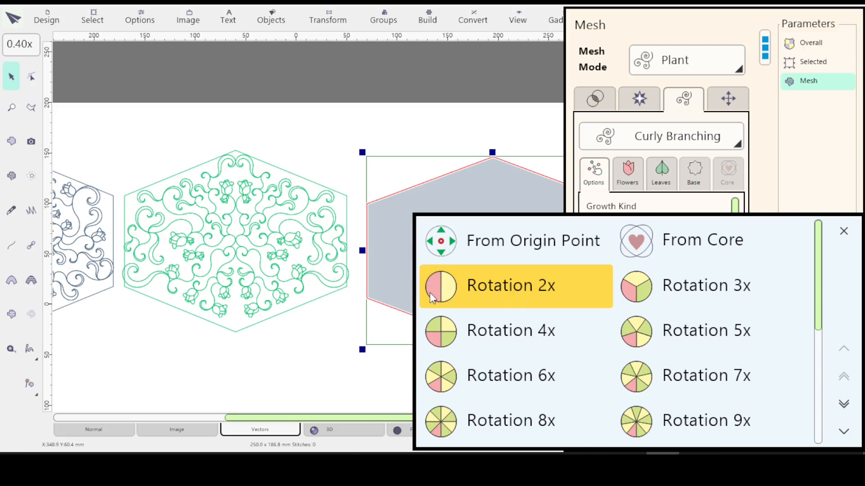
left_click(751, 246)
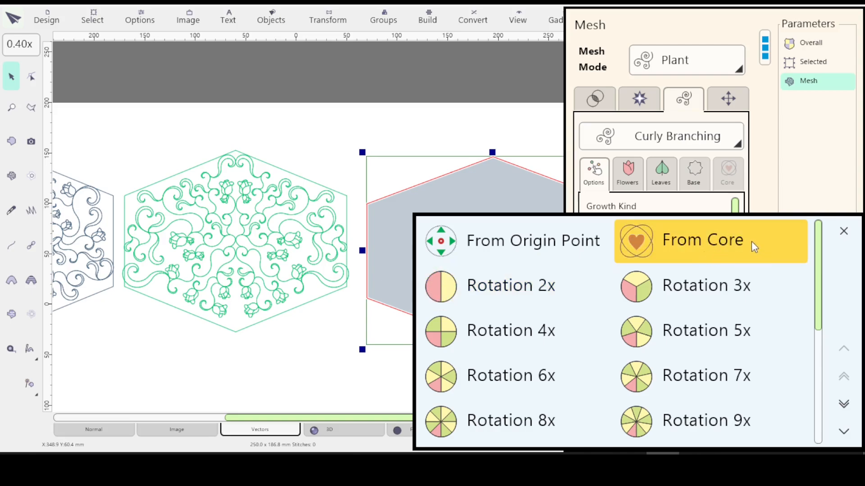
left_click(523, 292)
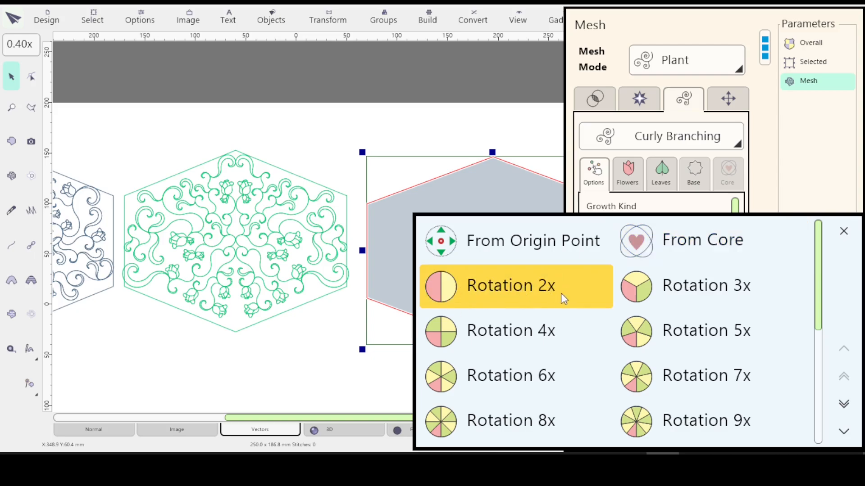
left_click_drag(818, 258, 815, 351)
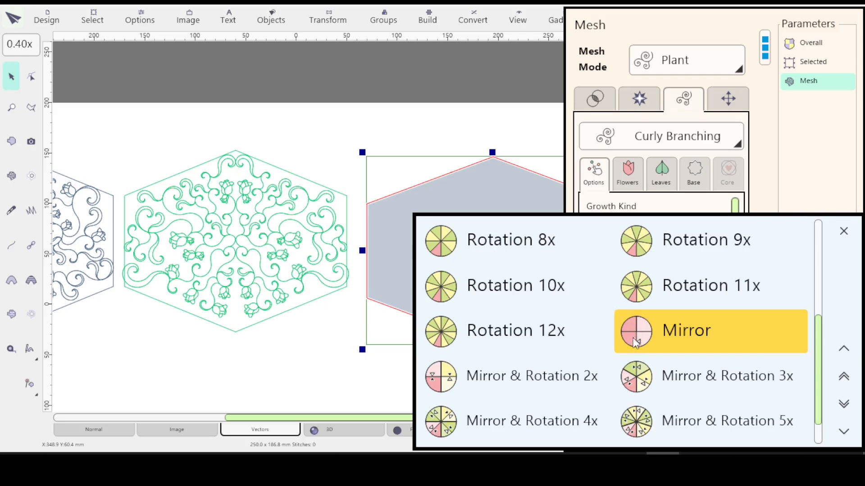
scroll(635, 337, "down", 1)
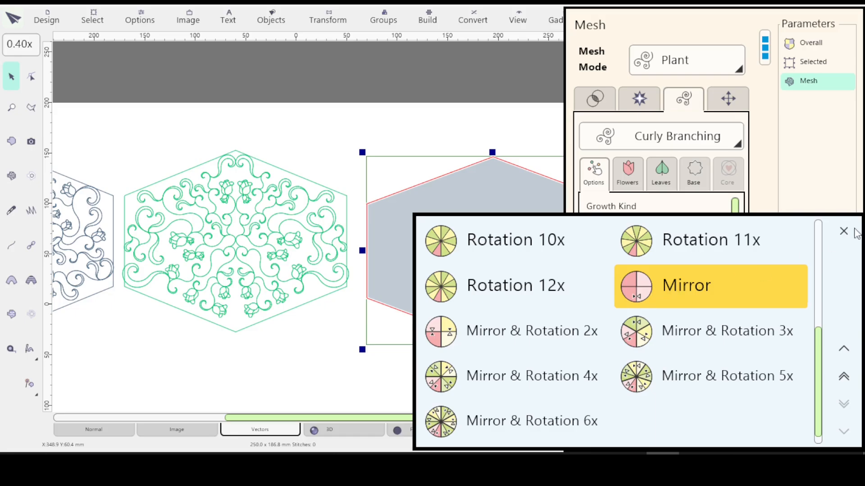
- Choose the Rotation 2x growth kind and exclude both the outer contours and the inner contours for holes from the mesh
left_click_drag(818, 372, 816, 244)
left_click(505, 283)
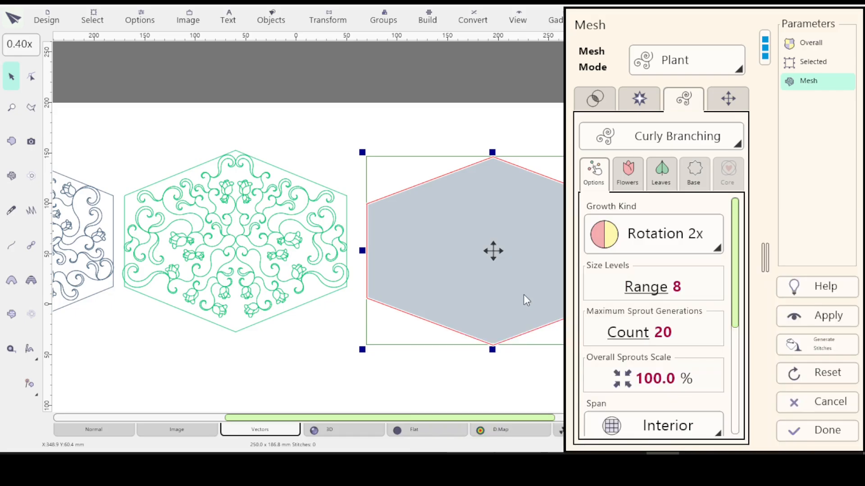
left_click(596, 100)
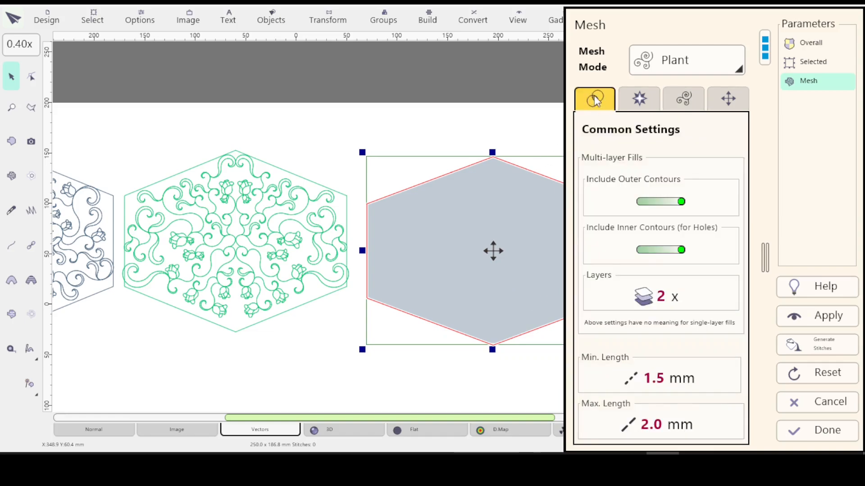
left_click(637, 201)
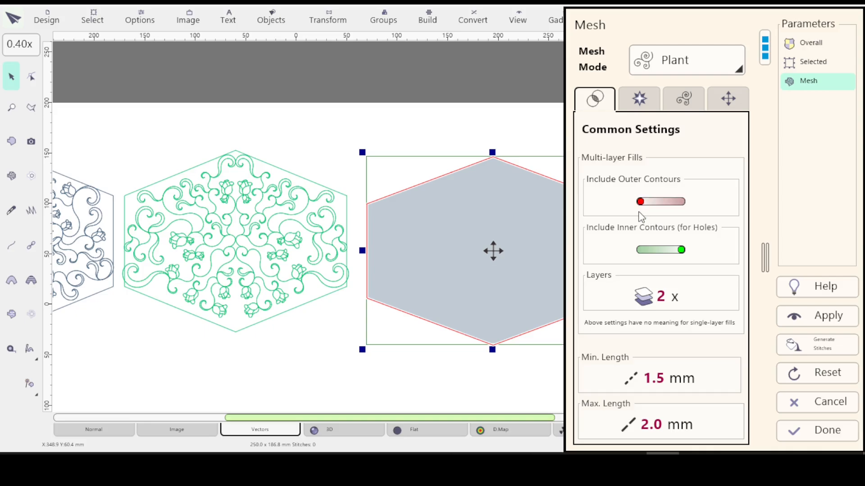
left_click(641, 250)
- Select Interior as the span of the Curly Branching fill
left_click(683, 97)
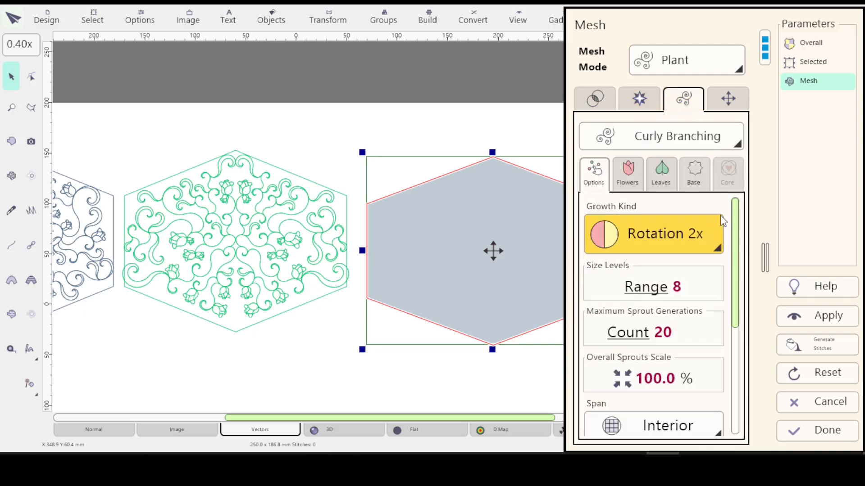
scroll(734, 227, "down", 3)
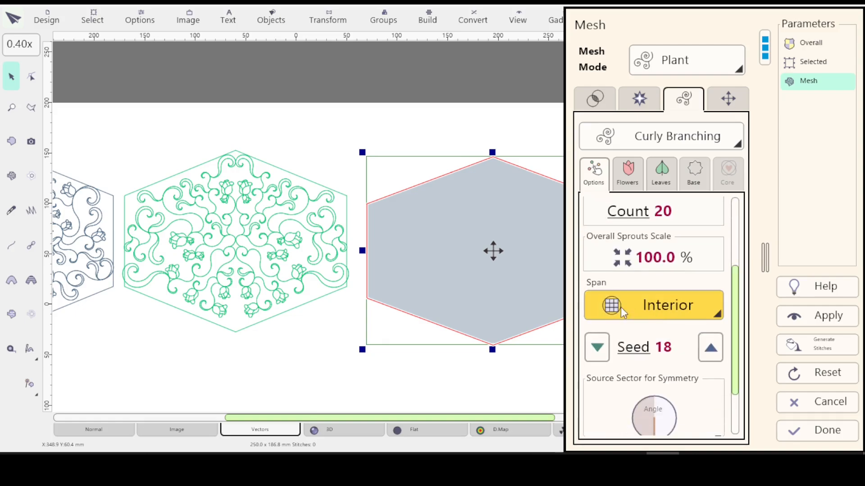
left_click(717, 317)
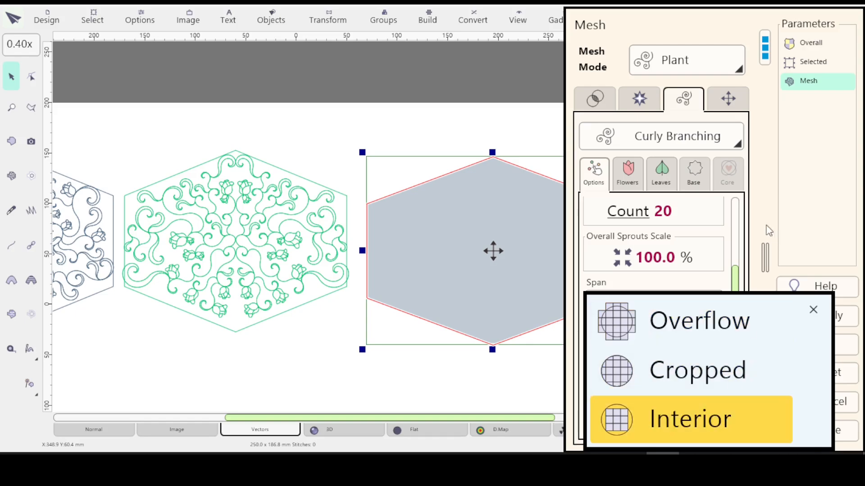
left_click(709, 415)
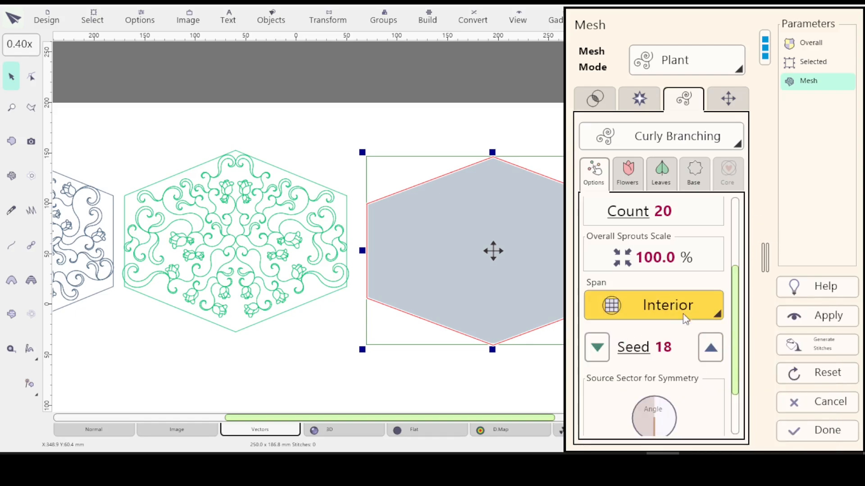
scroll(657, 306, "down", 1)
- Select Library as the flower kind and use the rosebud glyph for the flowers
left_click(626, 176)
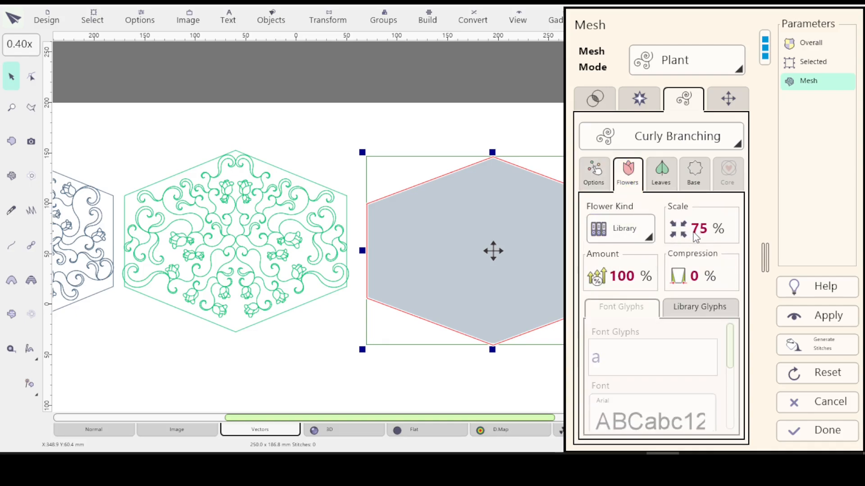
left_click(649, 241)
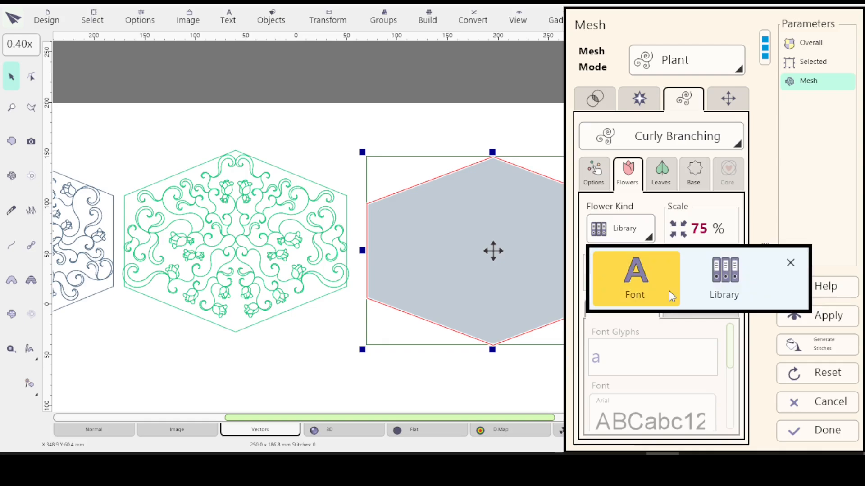
left_click(722, 298)
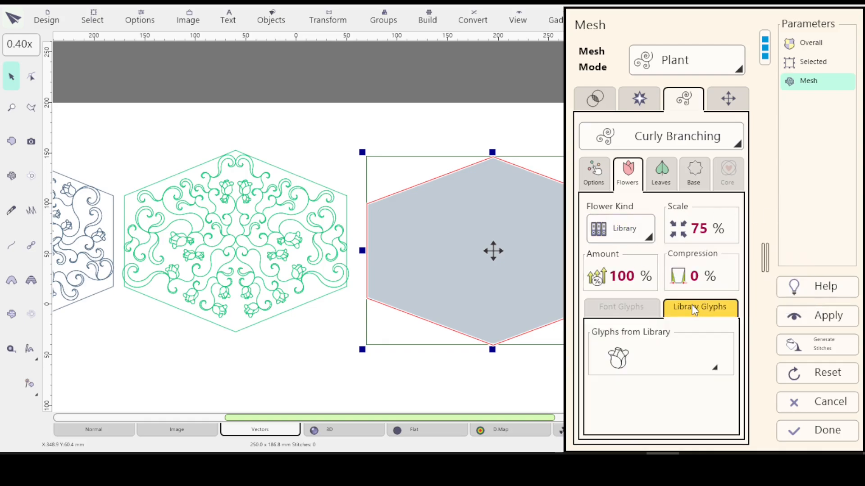
left_click(715, 369)
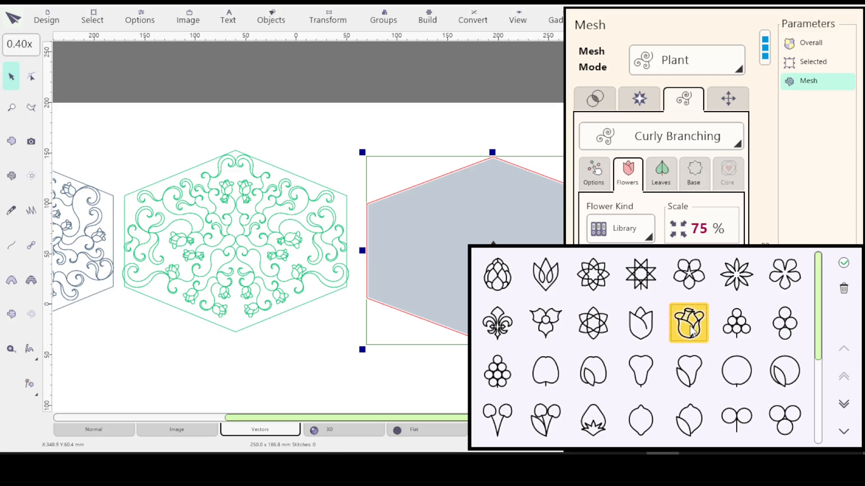
left_click(844, 264)
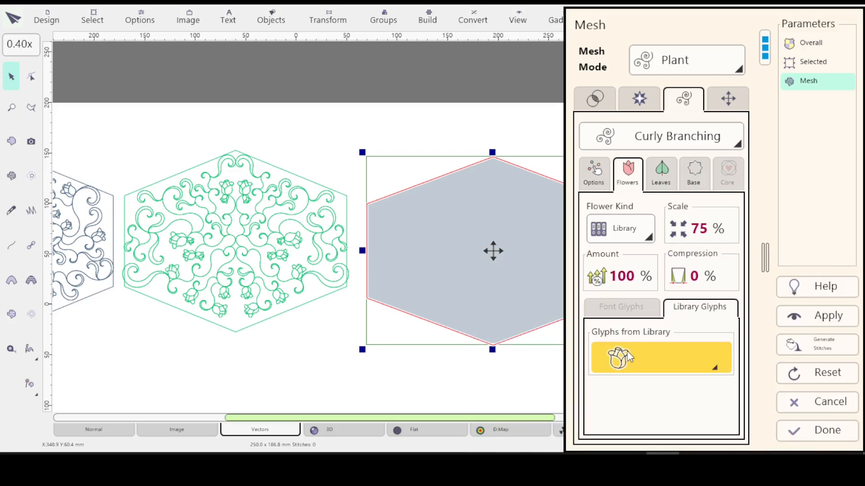
- Select leaf kind 2 and set the leaf width to 50 %
left_click(670, 180)
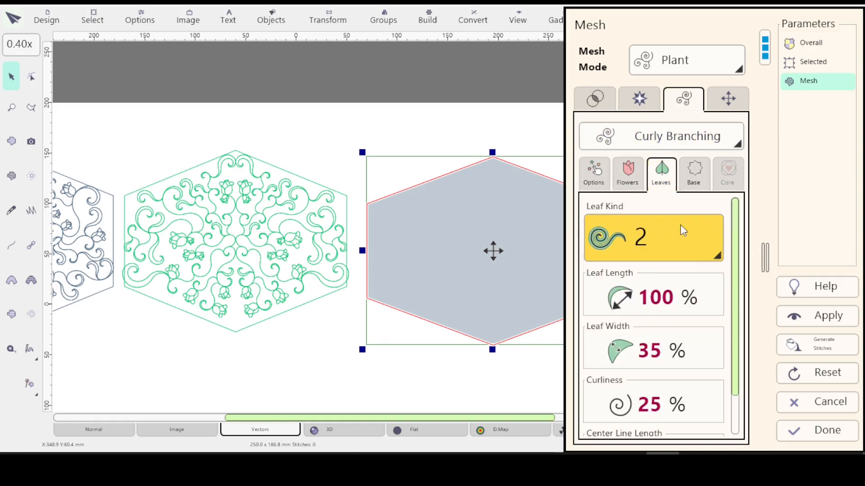
left_click(716, 258)
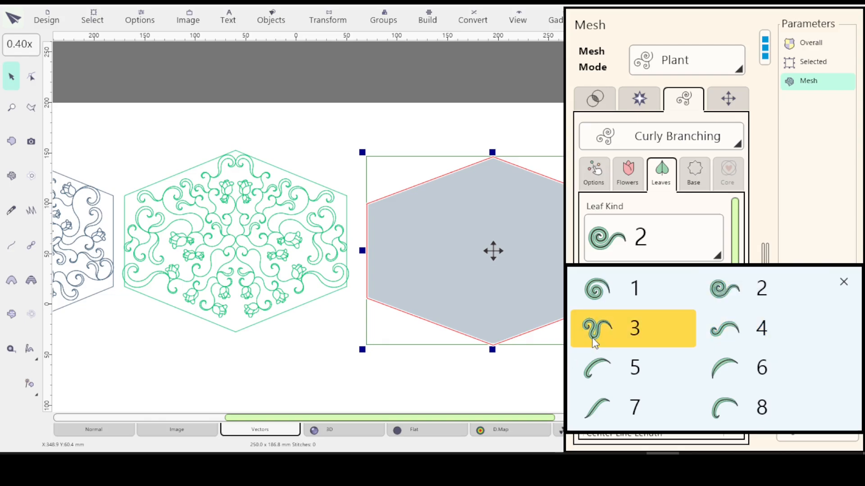
left_click(730, 285)
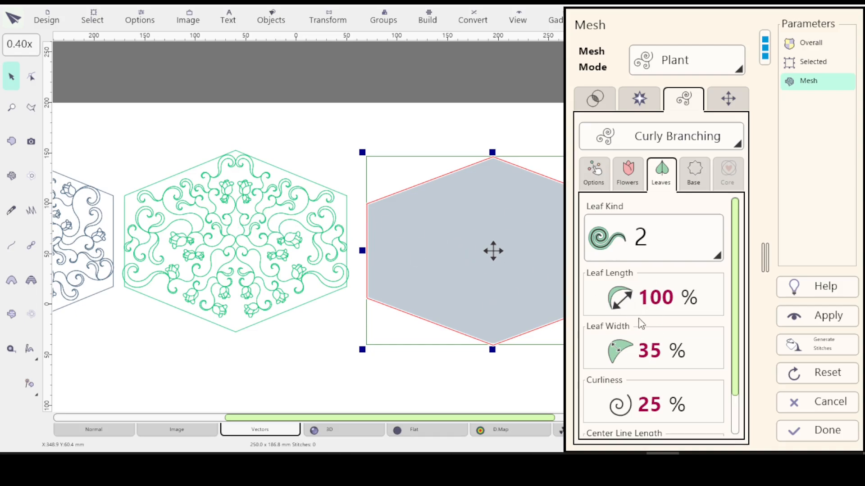
left_click(618, 351)
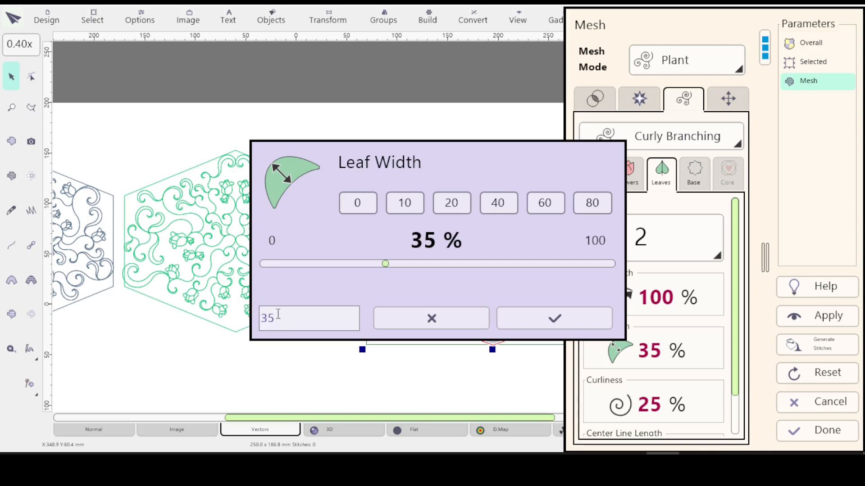
key("BackSpace")
key("BackSpace")
type("50")
left_click(560, 317)
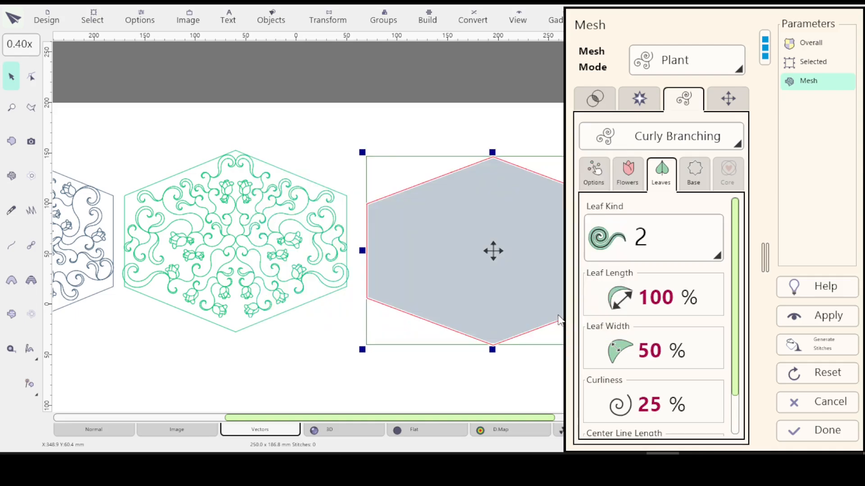
- Set the leaves' curliness to 75 % and their center line length to 60 %
left_click(633, 406)
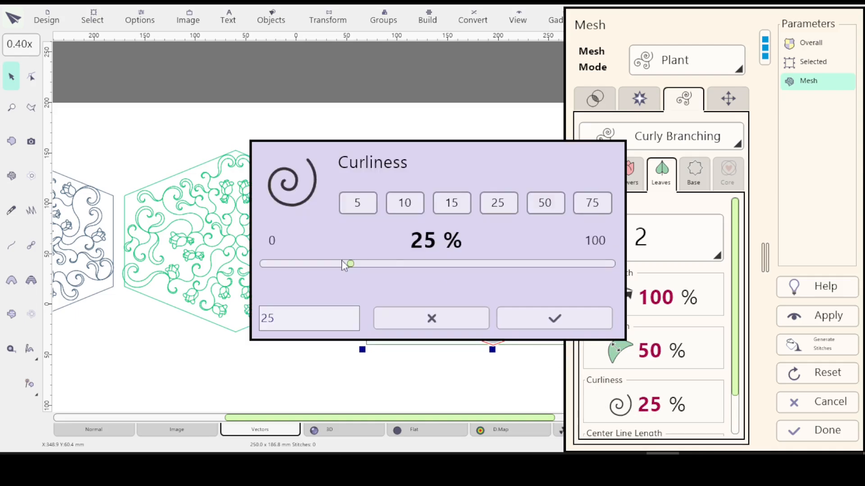
left_click(592, 203)
left_click(556, 318)
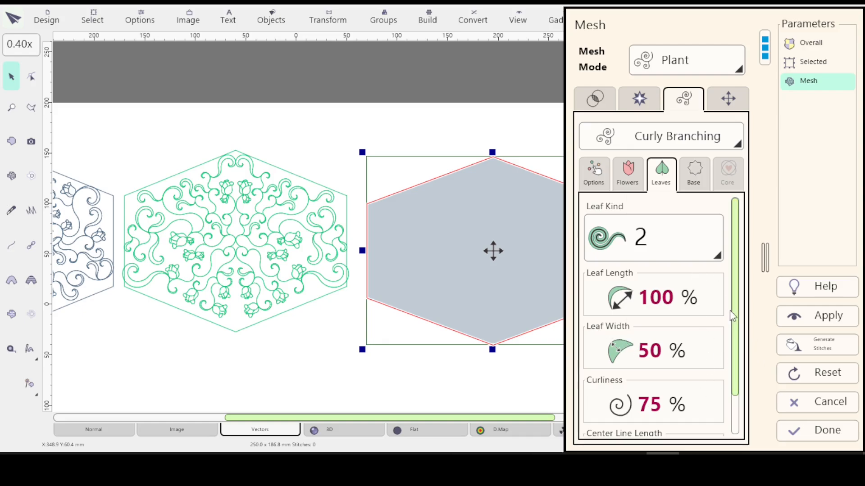
scroll(734, 310, "down", 2)
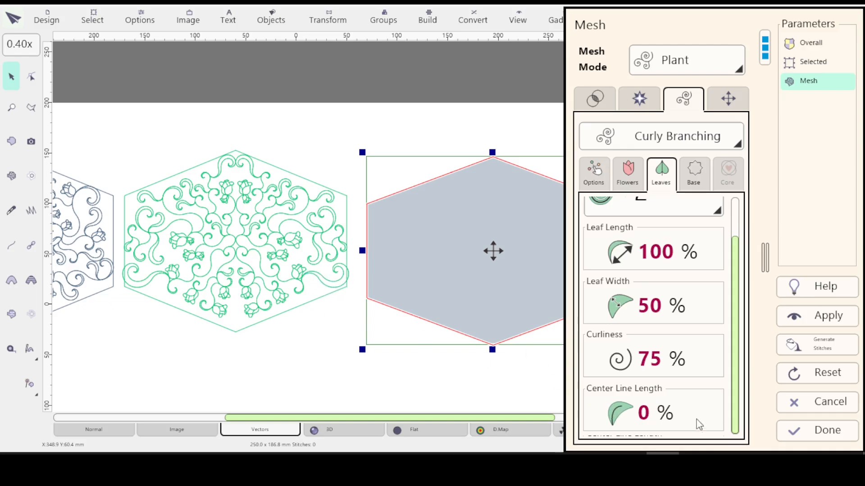
left_click(619, 414)
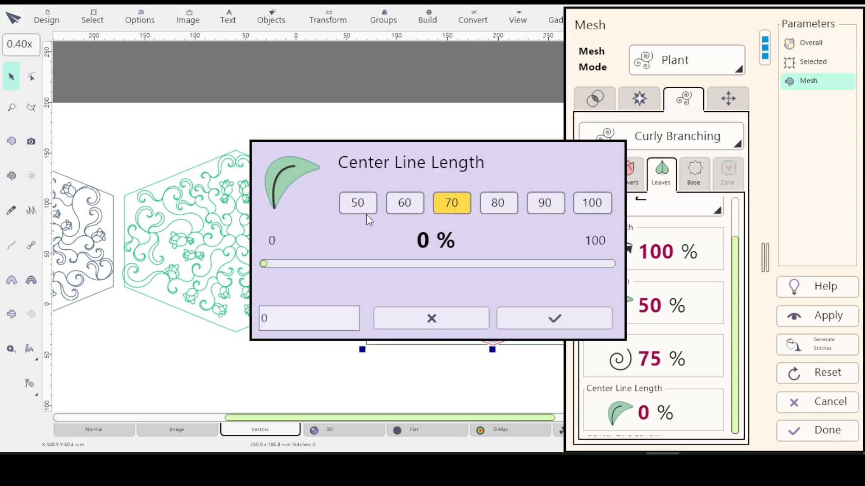
left_click(400, 203)
left_click(570, 321)
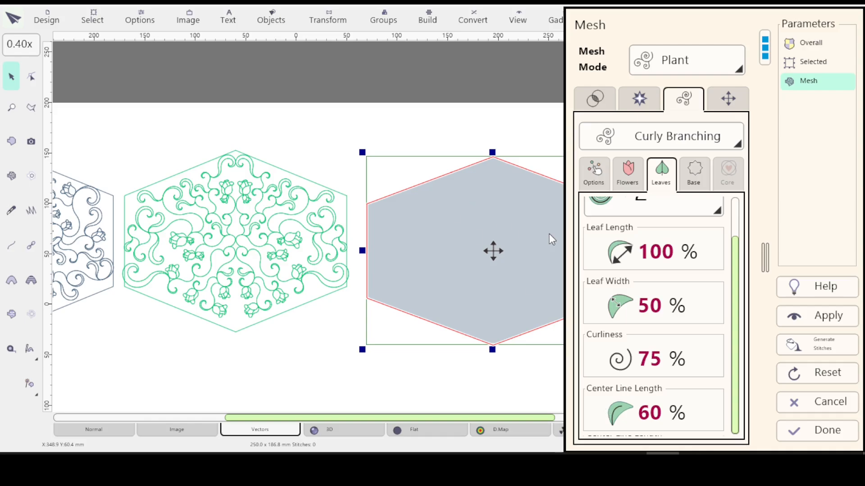
- Examine the samples offered for Base #1 and the sample, size and width settings of the other bases
left_click(692, 174)
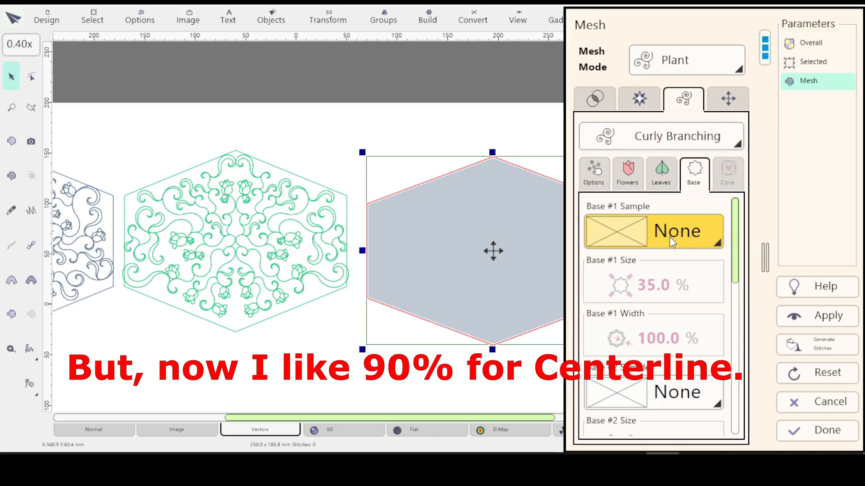
left_click(718, 246)
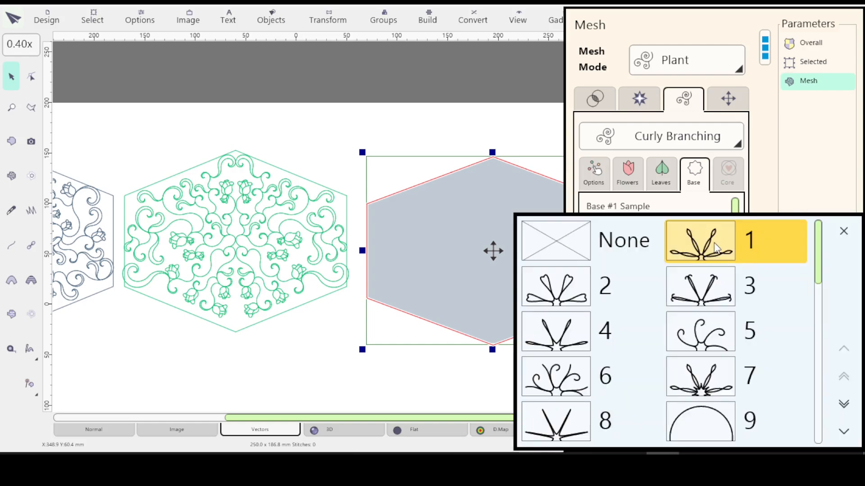
left_click_drag(818, 269, 817, 381)
left_click_drag(816, 383, 817, 383)
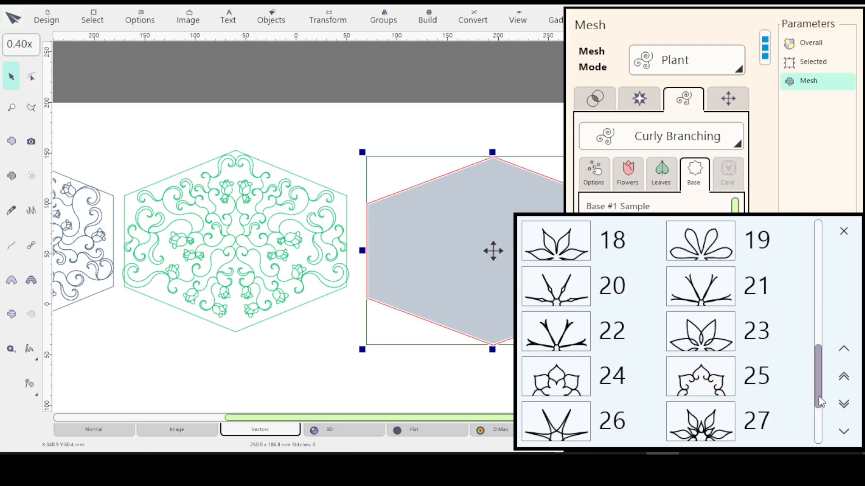
scroll(818, 397, "down", 3)
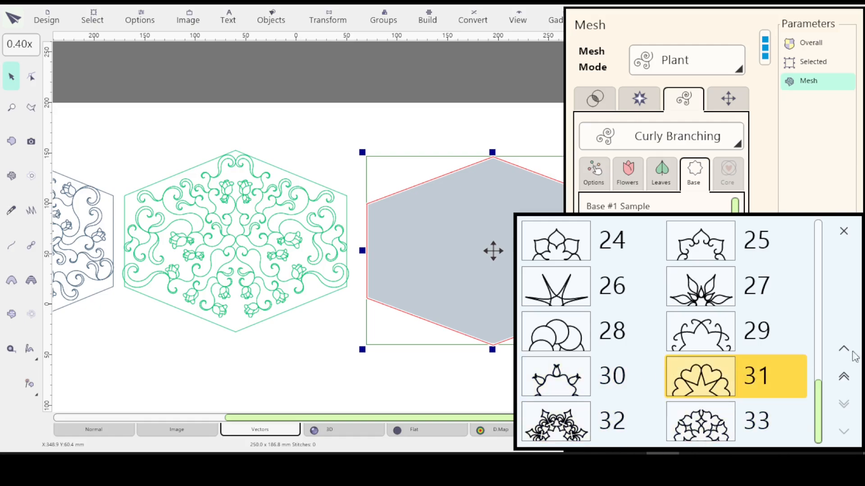
left_click_drag(818, 391, 823, 227)
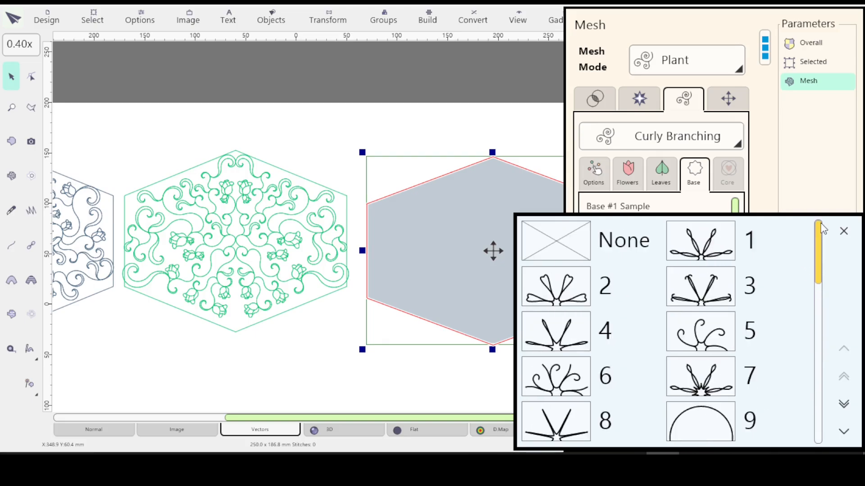
left_click(842, 232)
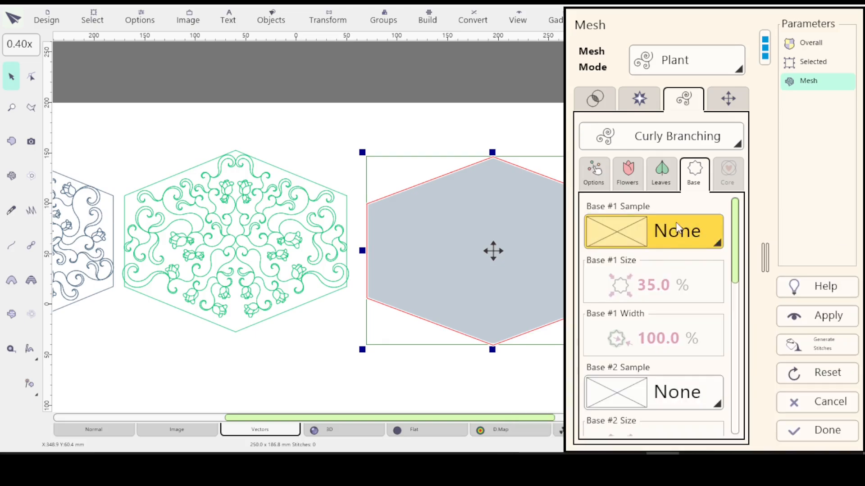
scroll(718, 268, "down", 5)
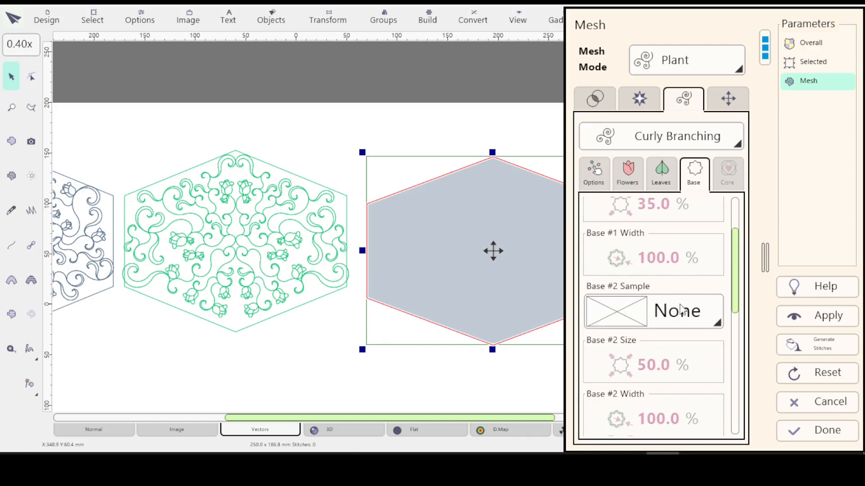
left_click_drag(735, 281, 748, 383)
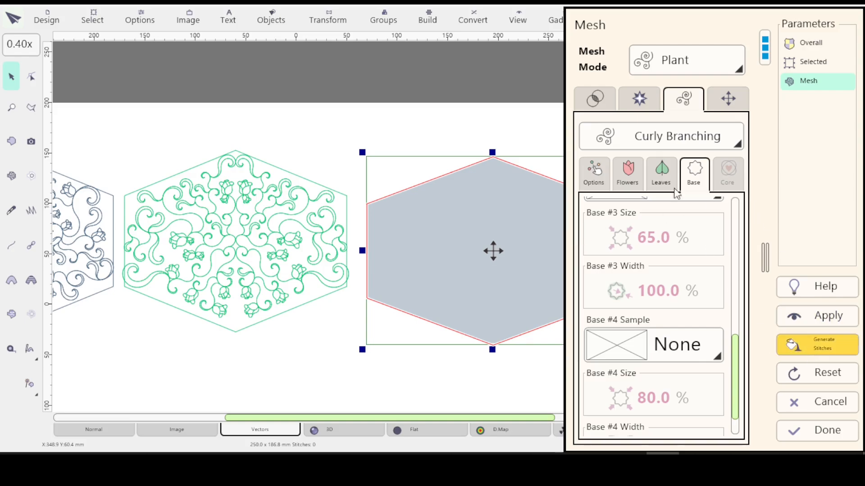
- Set the plant mesh's overall sprouts scale to 200 % and apply the settings to fill the empty hexagon
left_click(591, 171)
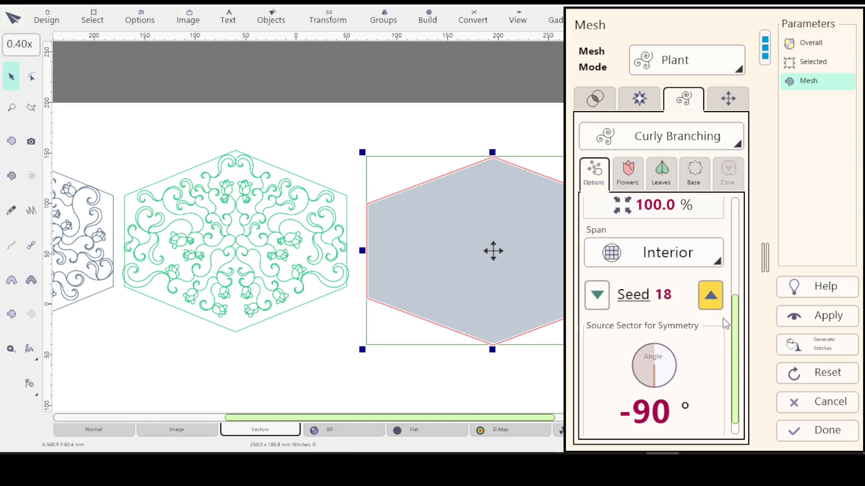
left_click_drag(736, 330, 741, 220)
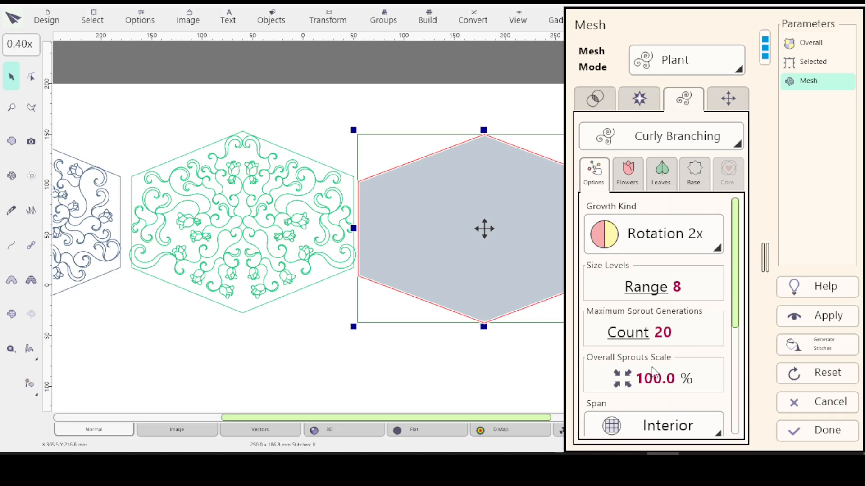
left_click(627, 382)
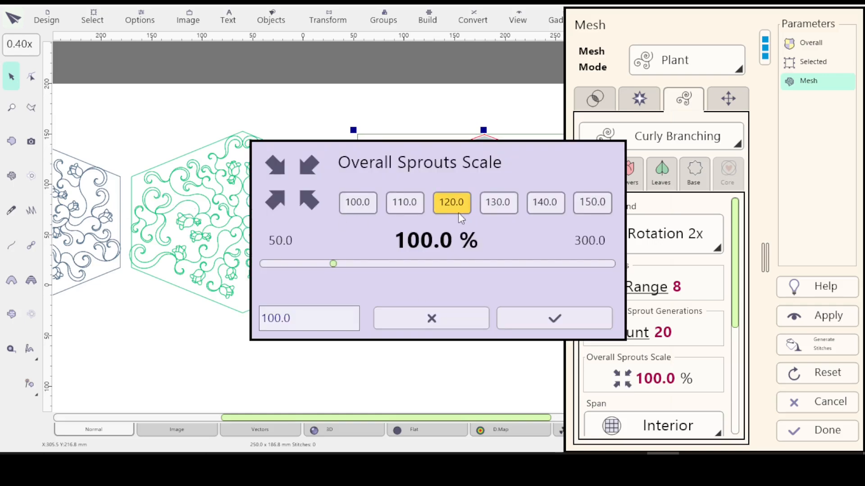
left_click(269, 317)
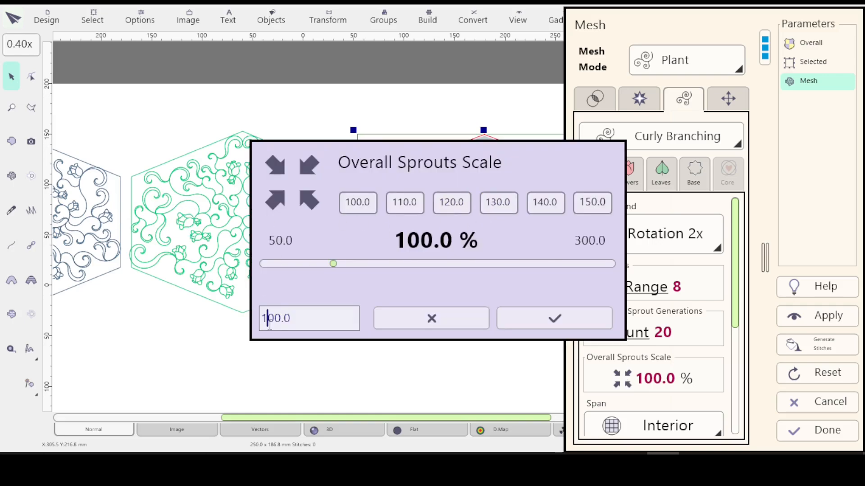
key("BackSpace")
type("2")
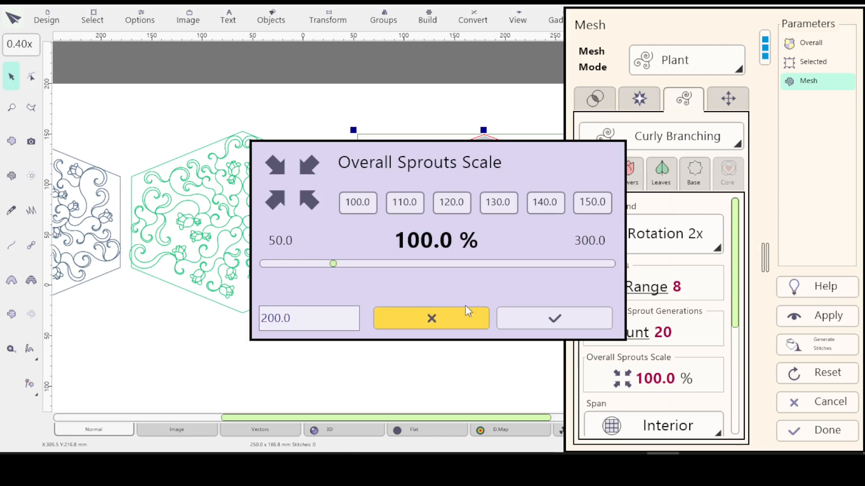
left_click(557, 319)
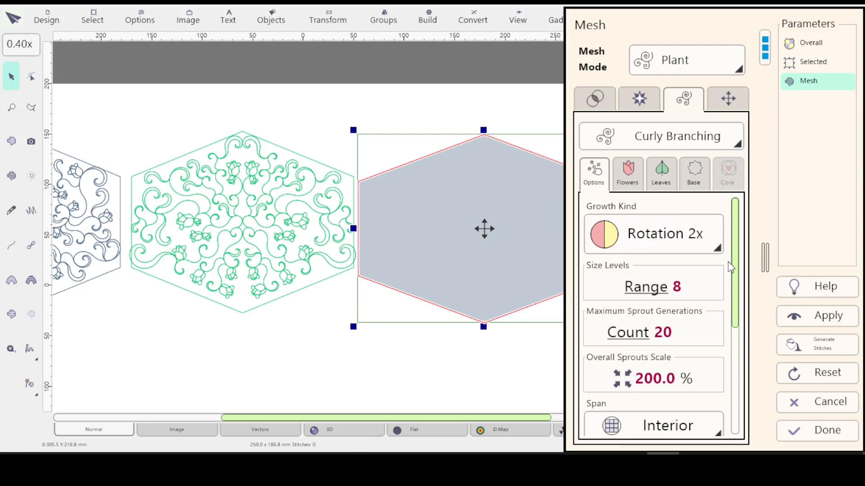
left_click(819, 317)
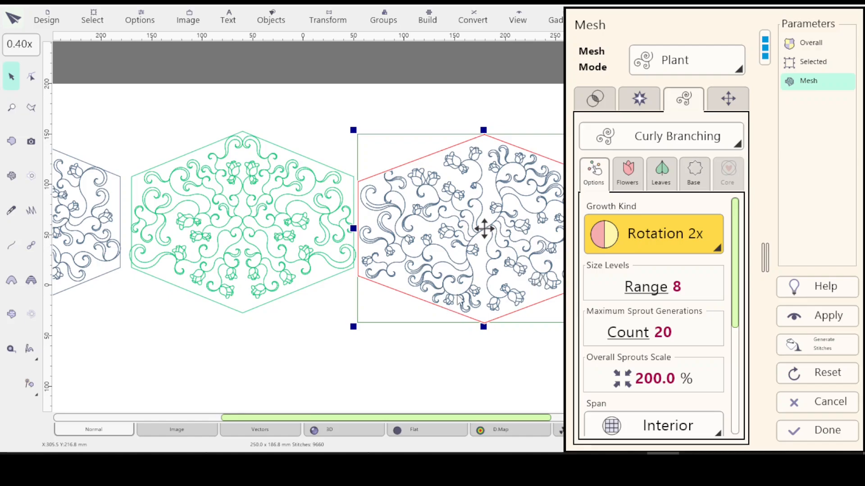
- Examine the generated plant mesh up close, its span, seed and source sector settings, and the available rotation and mirror growth kinds
left_click_drag(483, 296, 429, 303)
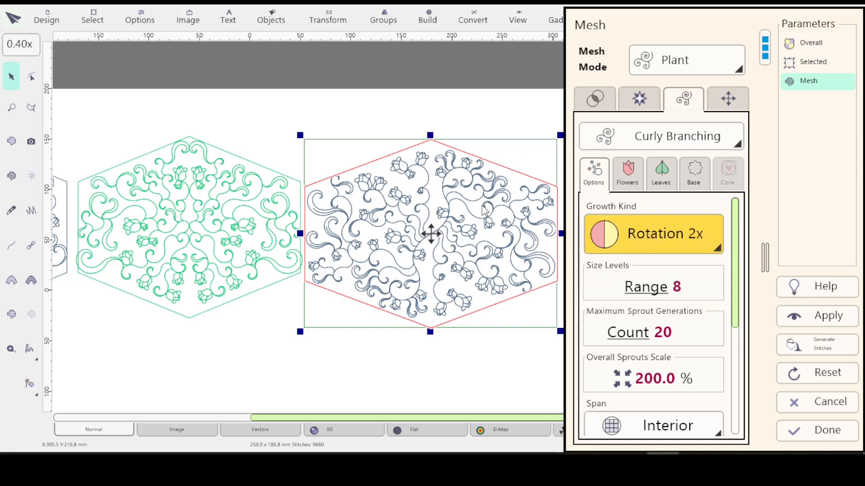
key("shift+F2")
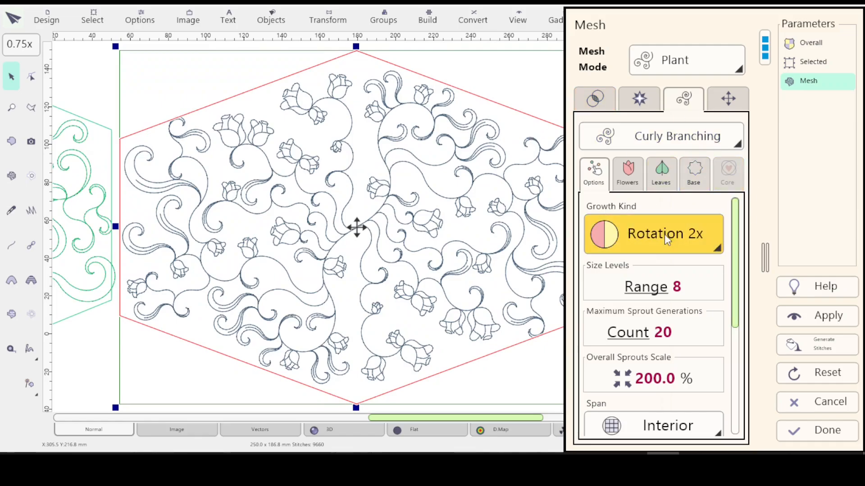
left_click_drag(445, 239, 402, 229)
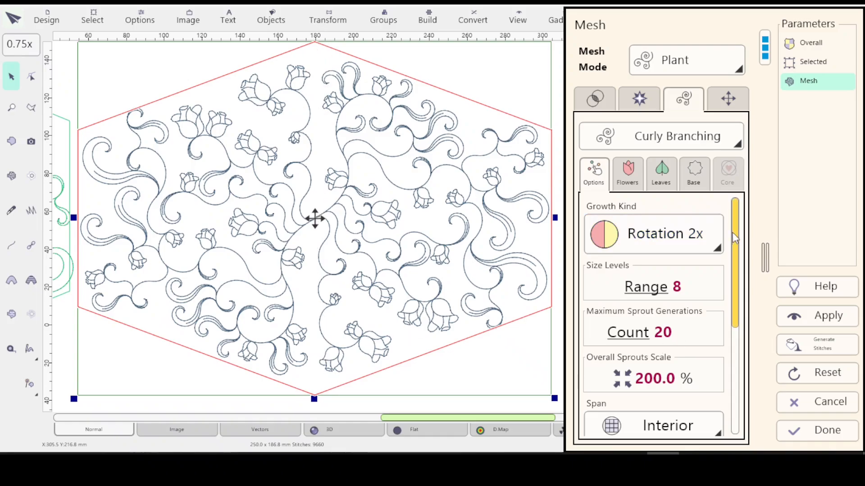
left_click_drag(736, 249, 731, 351)
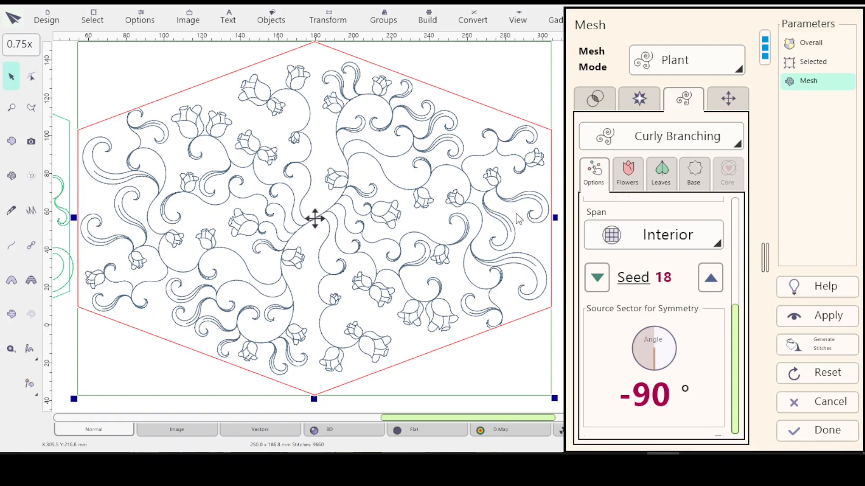
left_click_drag(732, 331, 745, 247)
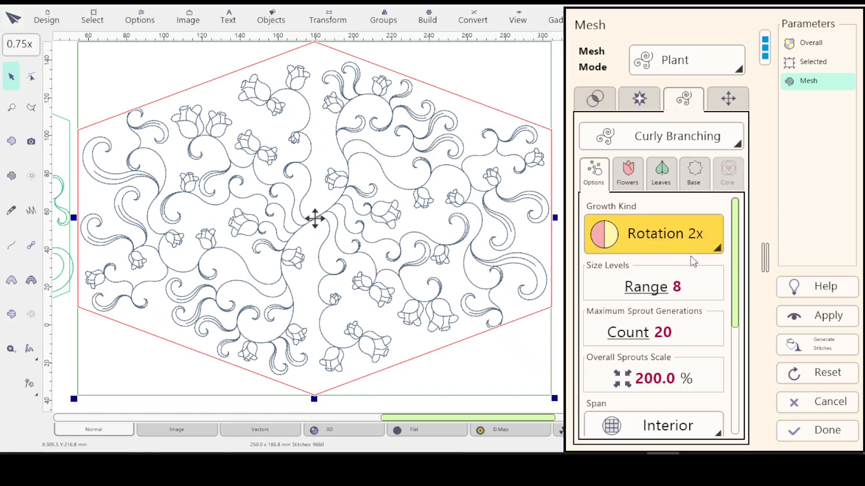
left_click(717, 244)
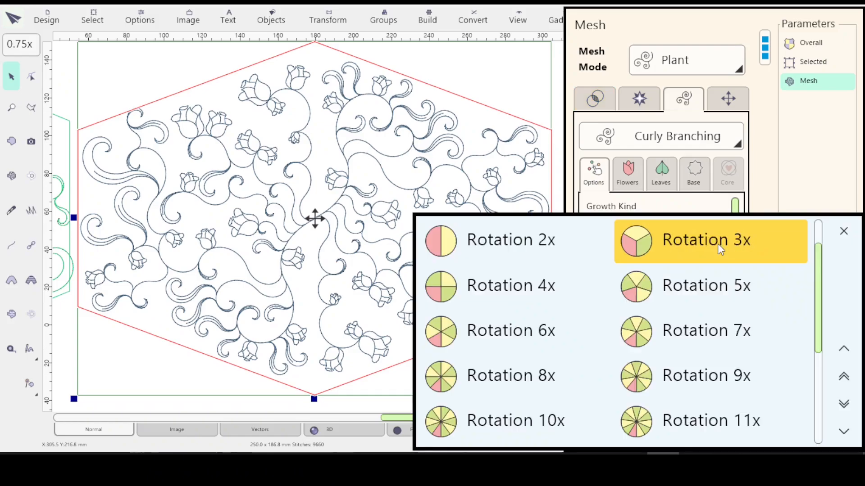
left_click_drag(815, 261, 814, 363)
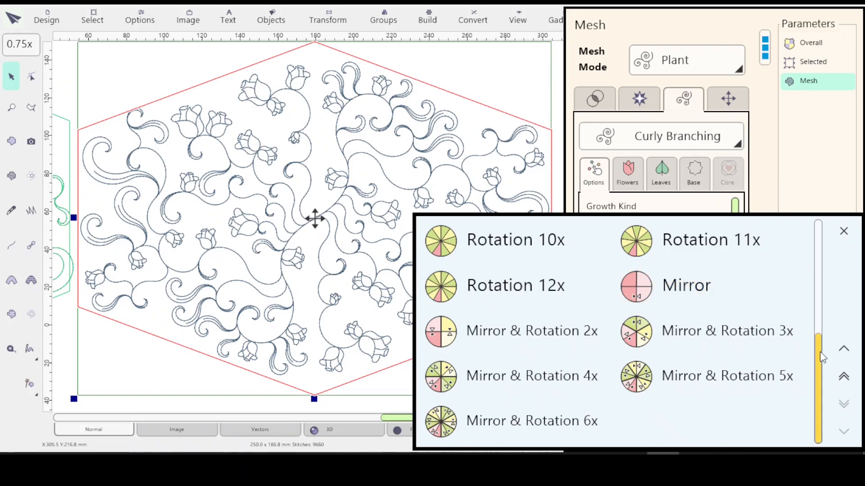
left_click_drag(819, 359, 819, 246)
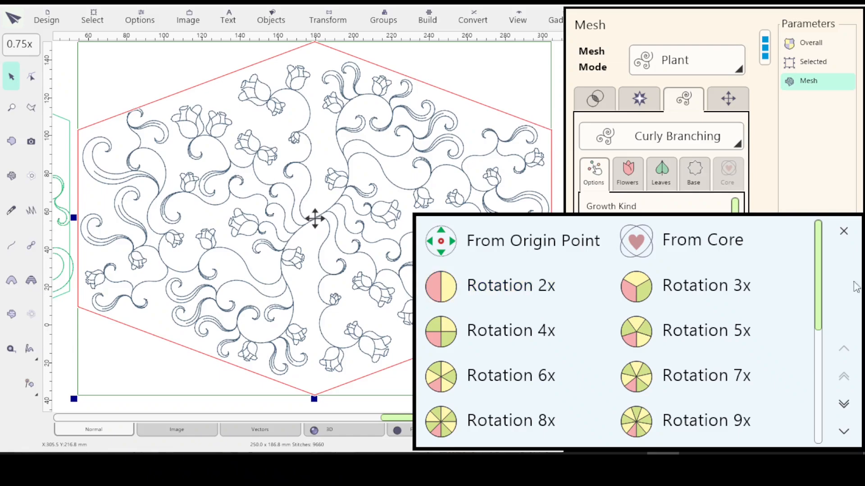
left_click_drag(818, 243, 819, 367)
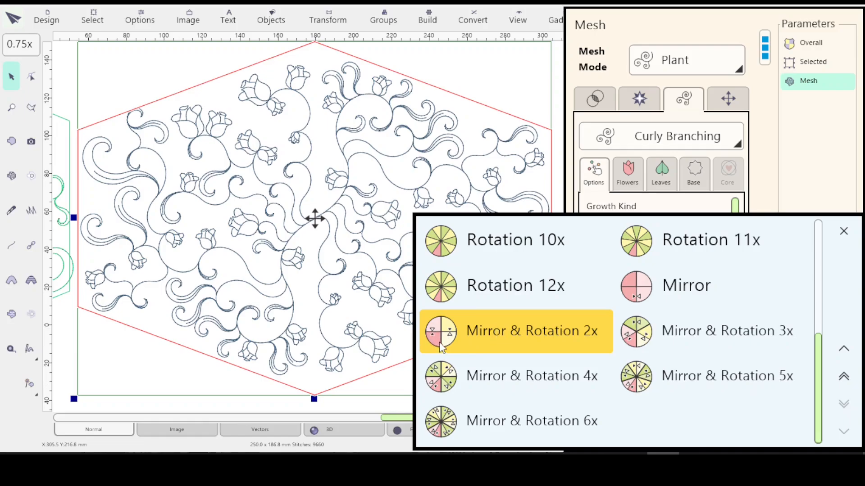
left_click_drag(396, 344, 398, 327)
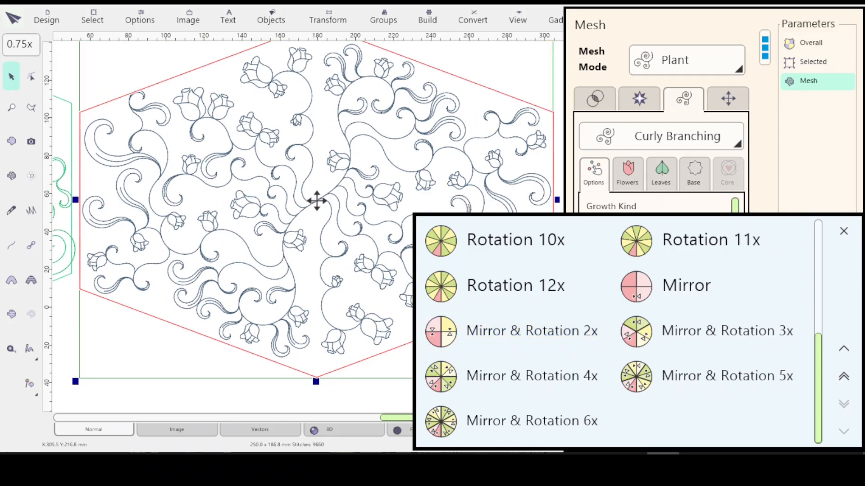
left_click(843, 231)
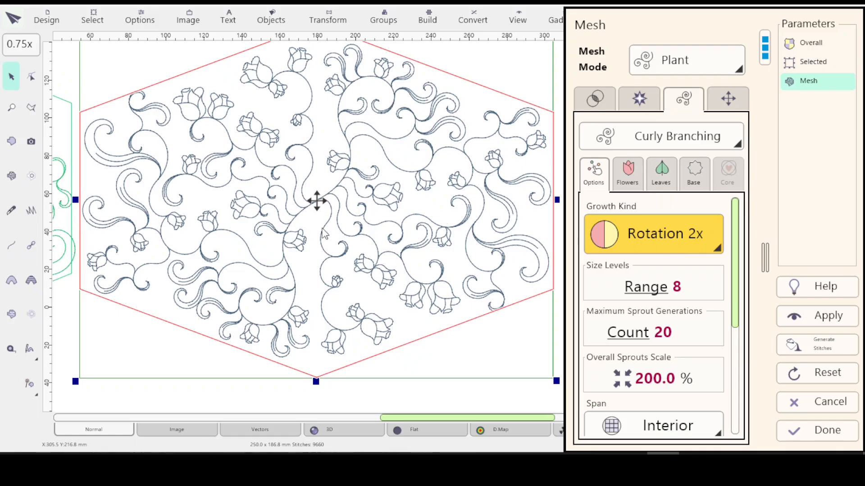
- Accept the new block's mesh settings and open the mesh parameters of the green hexagonal block
left_click(824, 431)
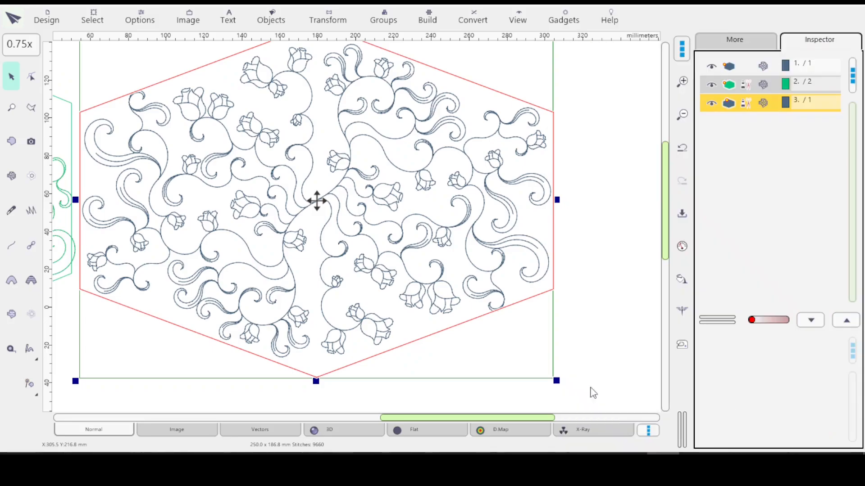
scroll(443, 418, "down", 2)
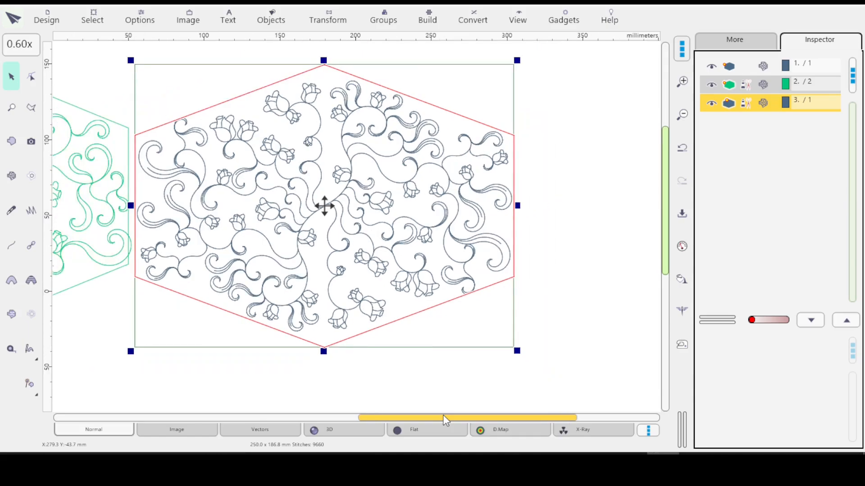
left_click_drag(452, 418, 348, 410)
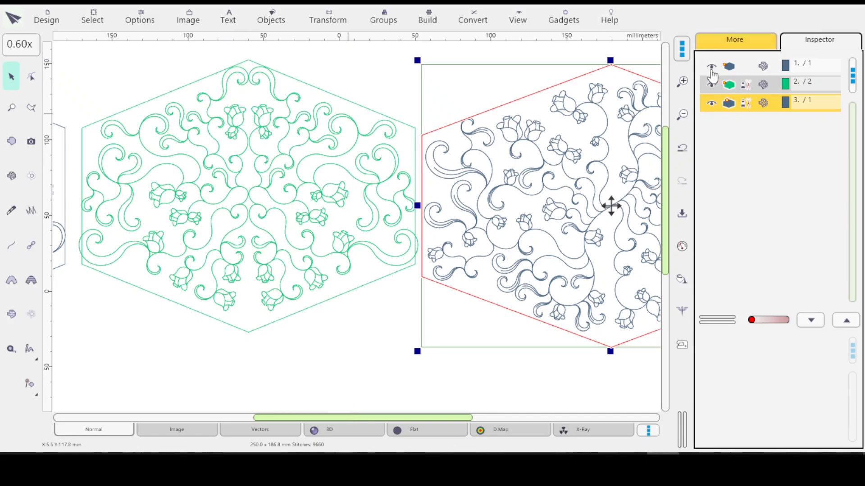
left_click(751, 88)
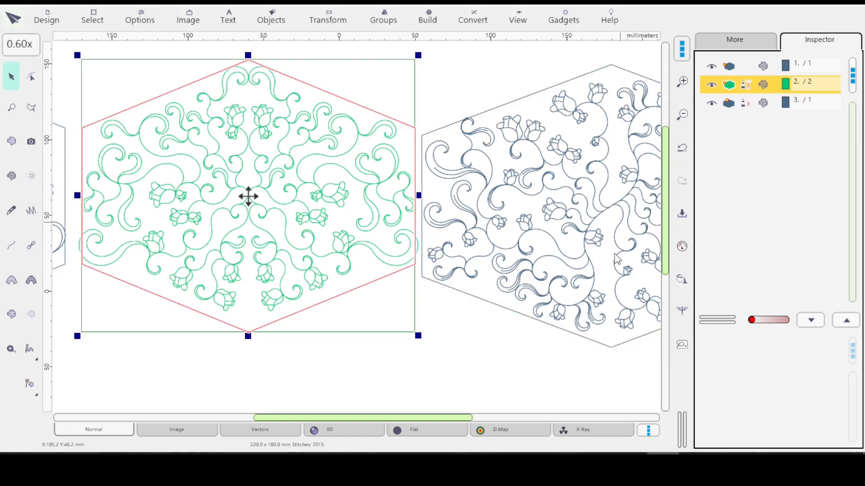
left_click(682, 246)
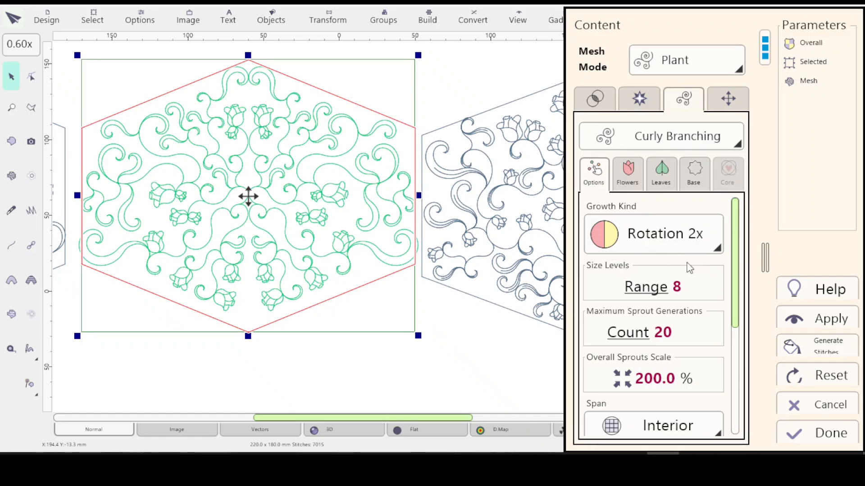
left_click(682, 247)
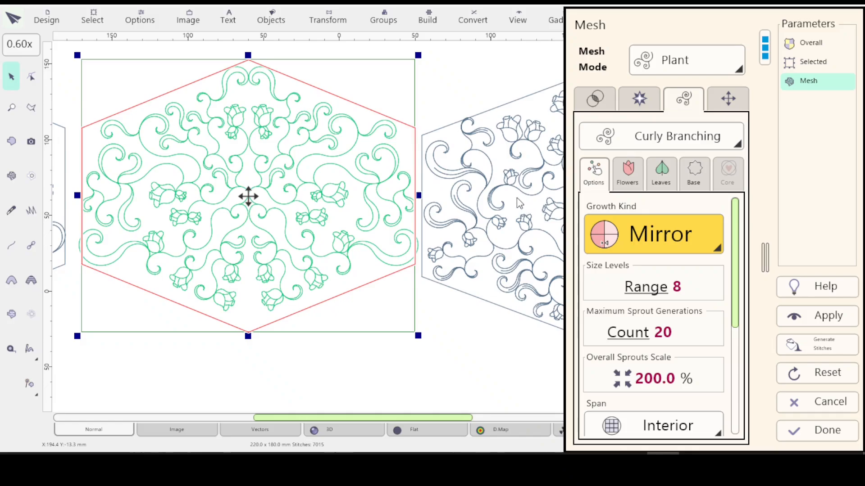
- Compare the green mirrored block with the neighbouring rotation blocks and review the list of growth kinds
scroll(517, 200, "down", 1)
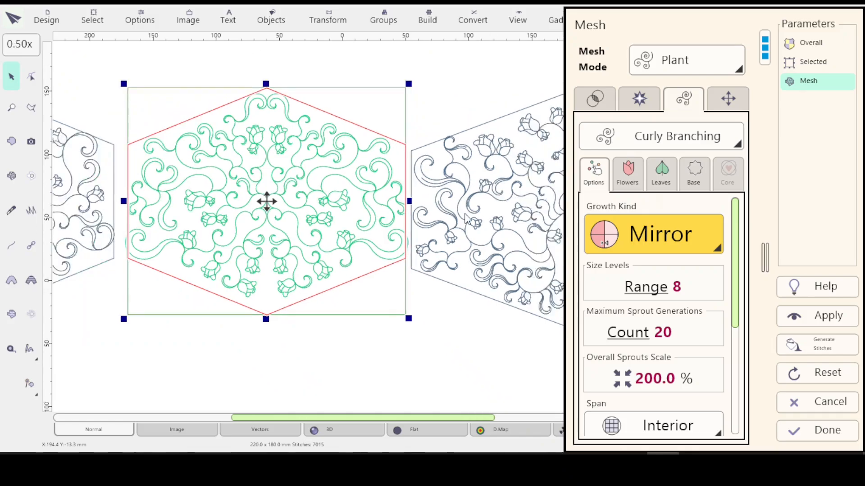
left_click_drag(472, 249, 399, 250)
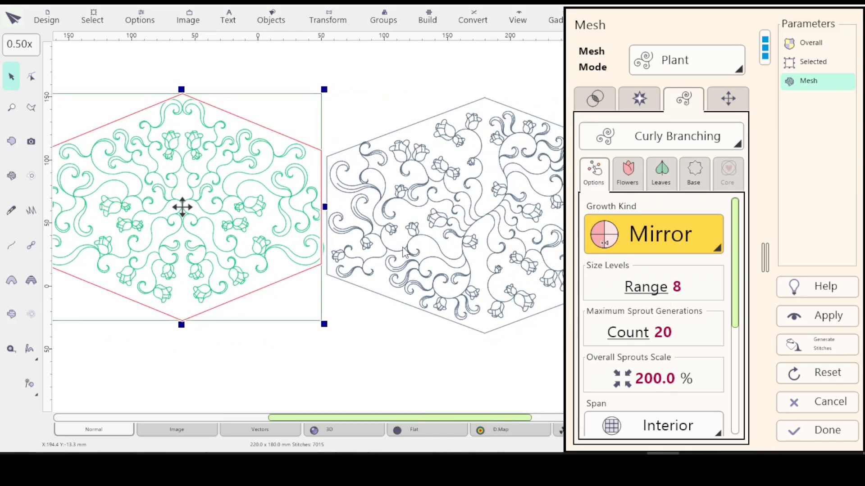
scroll(404, 251, "down", 1)
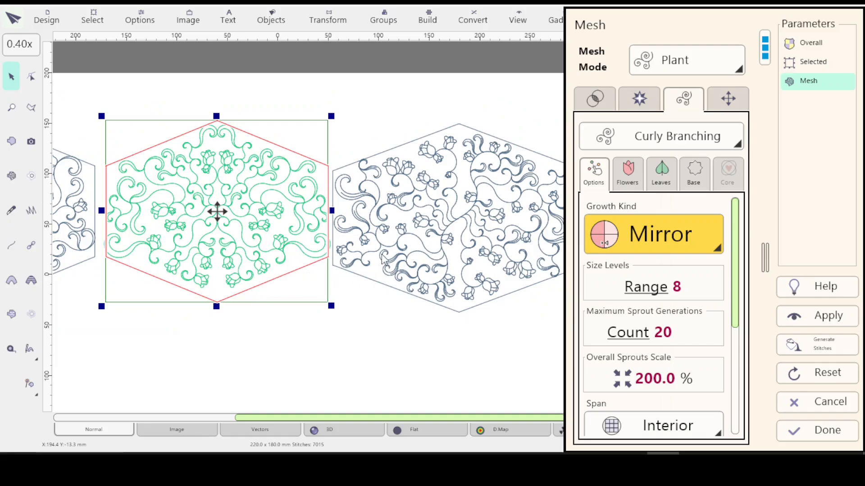
left_click_drag(401, 245, 372, 284)
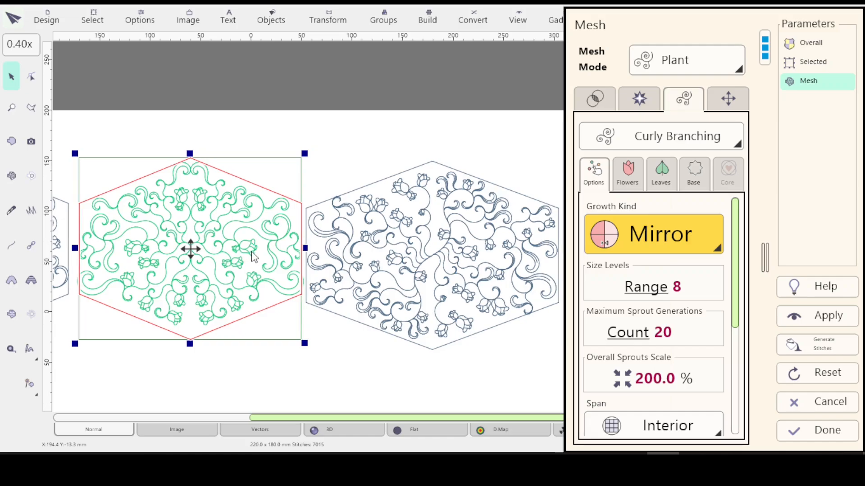
left_click_drag(191, 261, 403, 252)
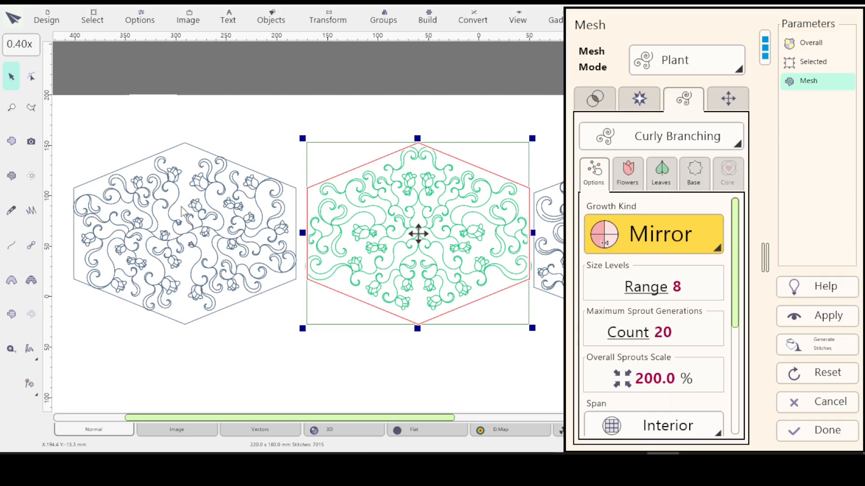
left_click(716, 247)
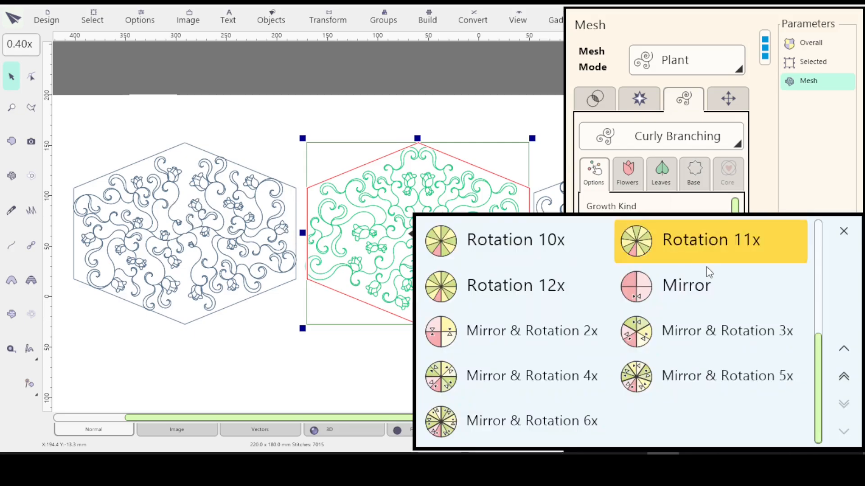
scroll(813, 329, "up", 3)
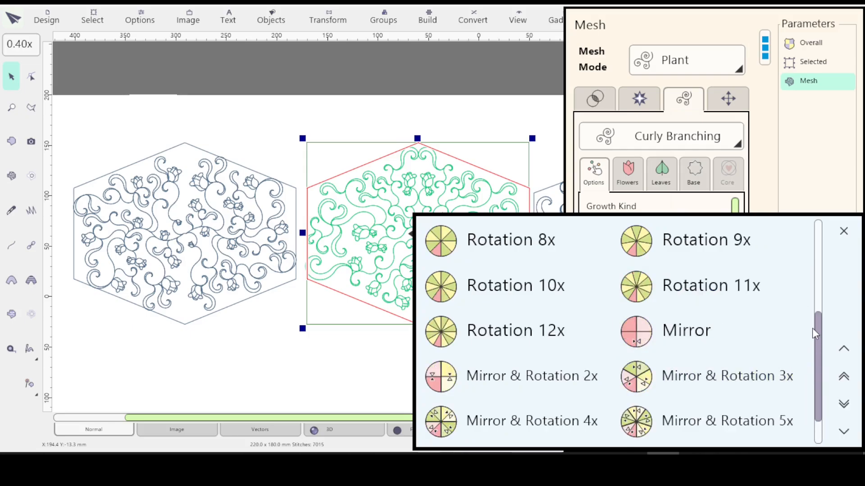
scroll(809, 275, "up", 2)
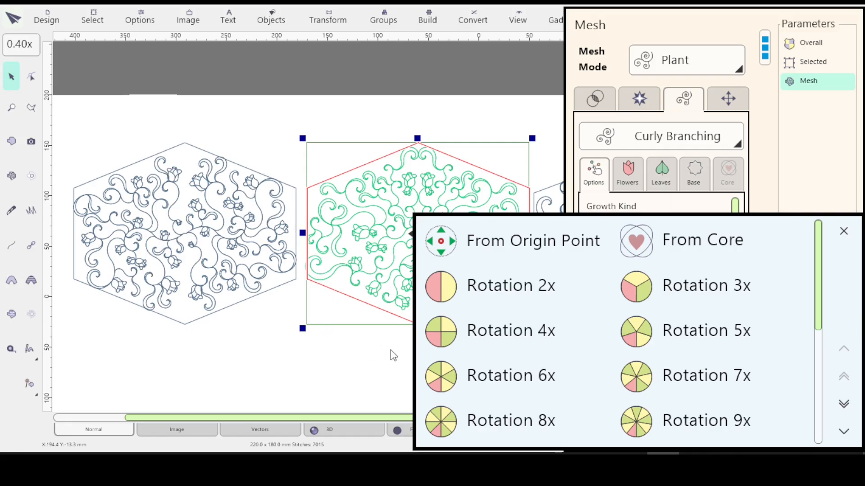
left_click(842, 231)
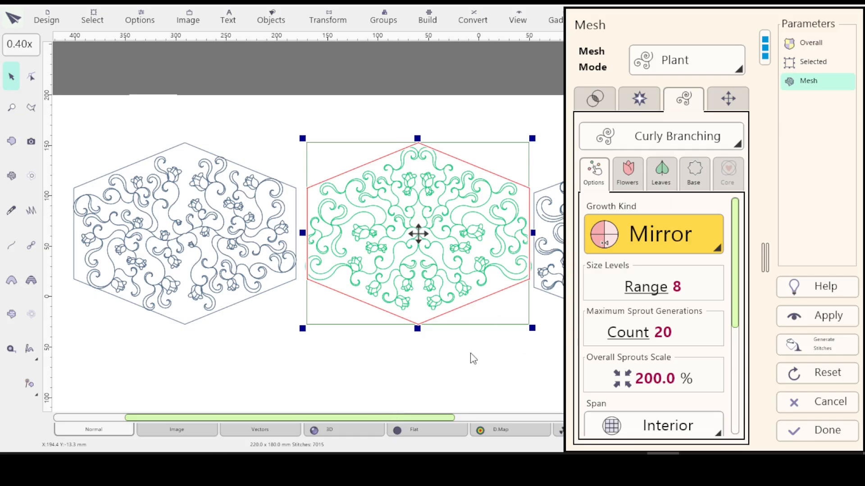
- Close the green block's mesh parameters and select the newly filled hexagonal block beside it
left_click(816, 434)
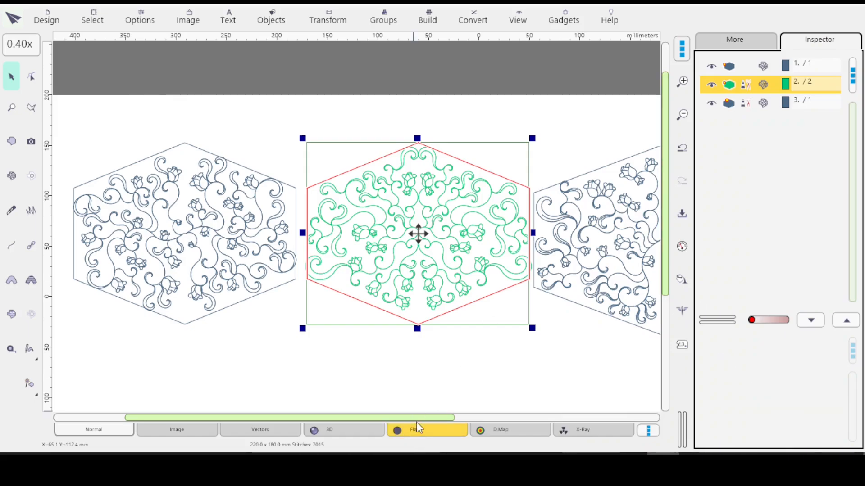
left_click_drag(417, 416, 499, 422)
left_click(473, 285)
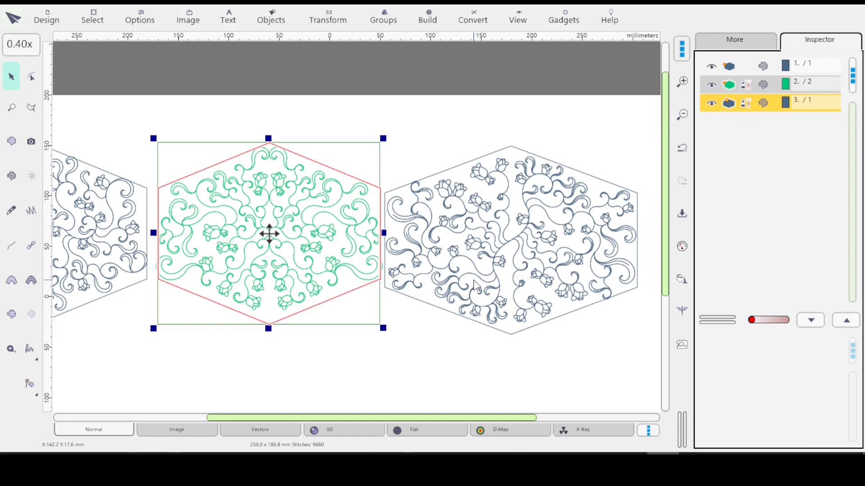
- Delete the blue hexagonal block at the end of the row and duplicate the green mirrored block
left_click(507, 281)
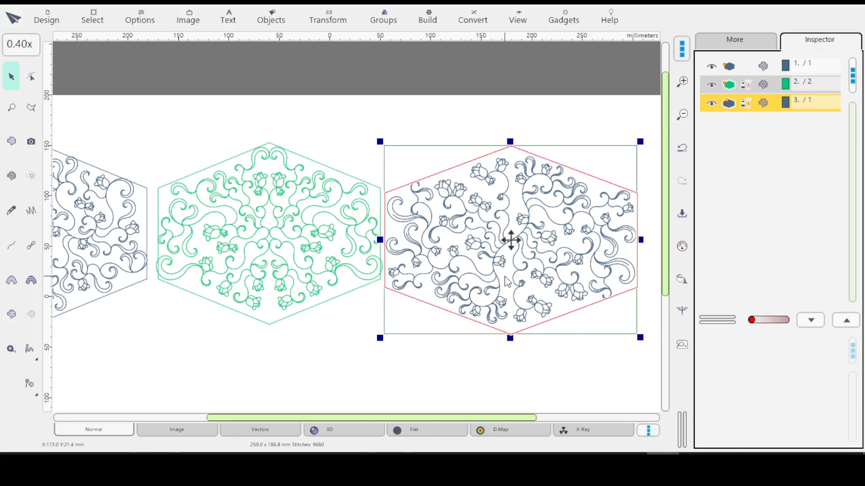
key("Delete")
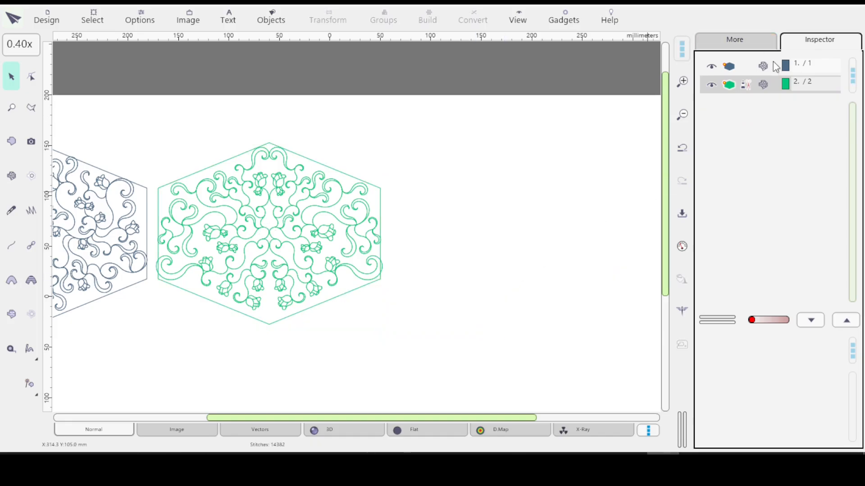
left_click(772, 87)
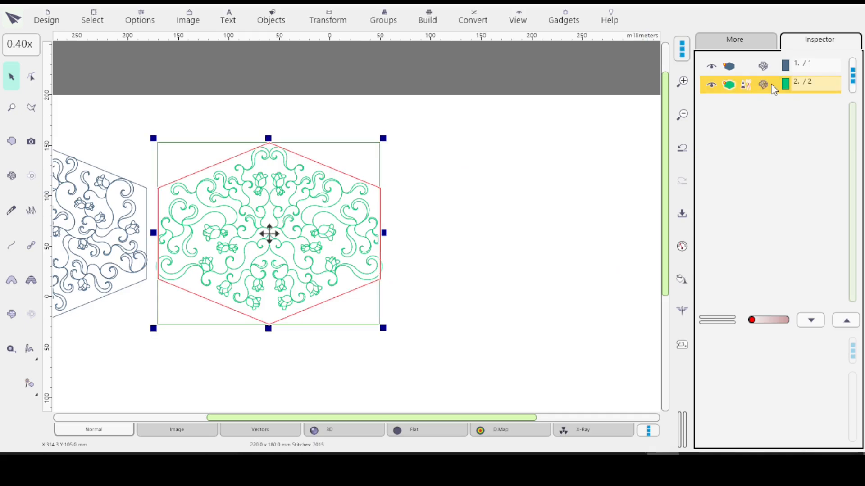
key("ctrl+d")
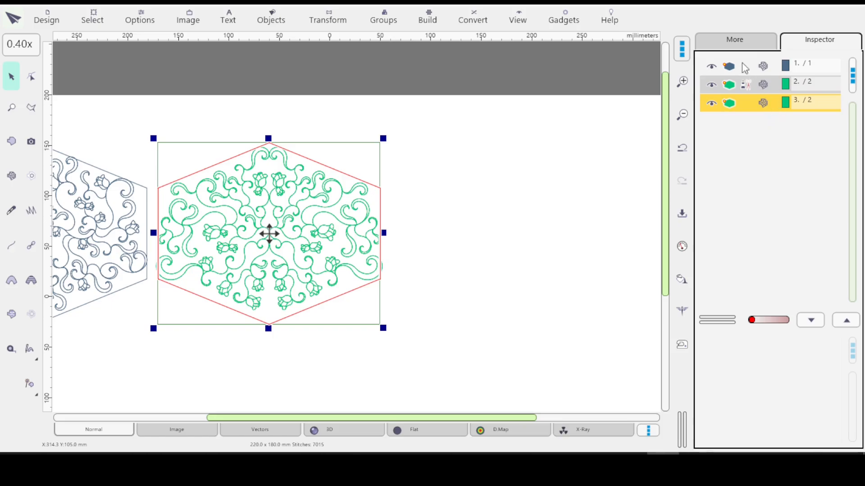
left_click(749, 42)
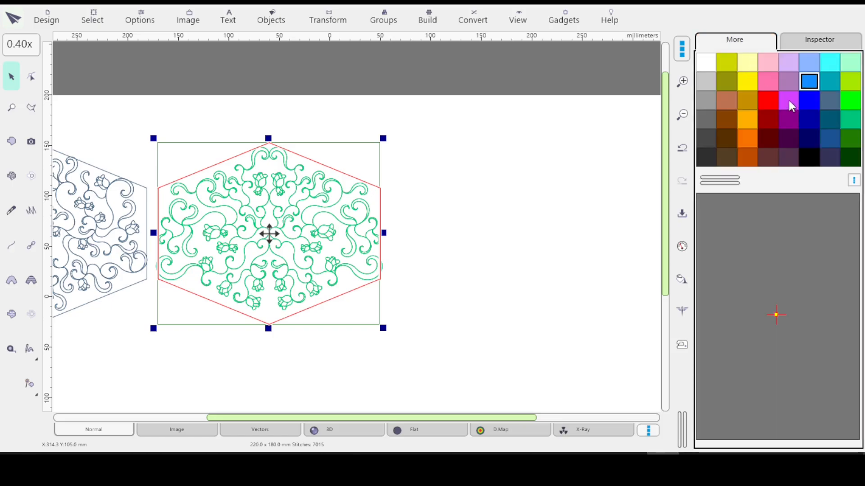
left_click(789, 119)
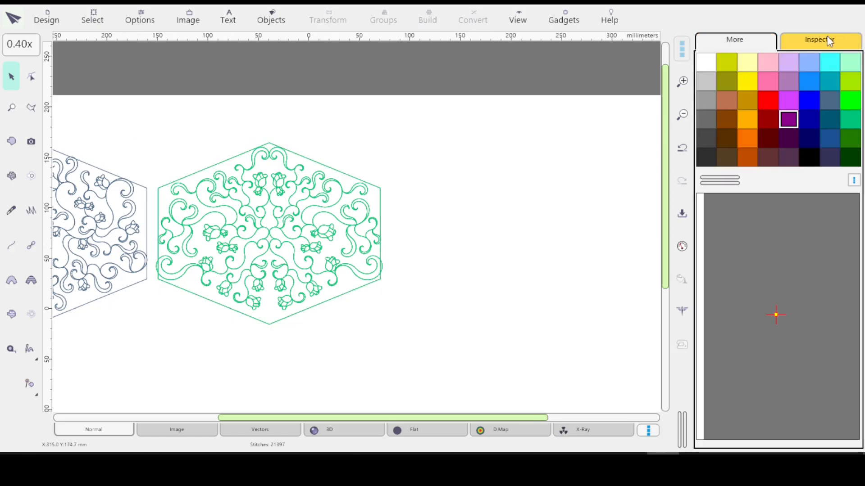
left_click(820, 43)
left_click(557, 155)
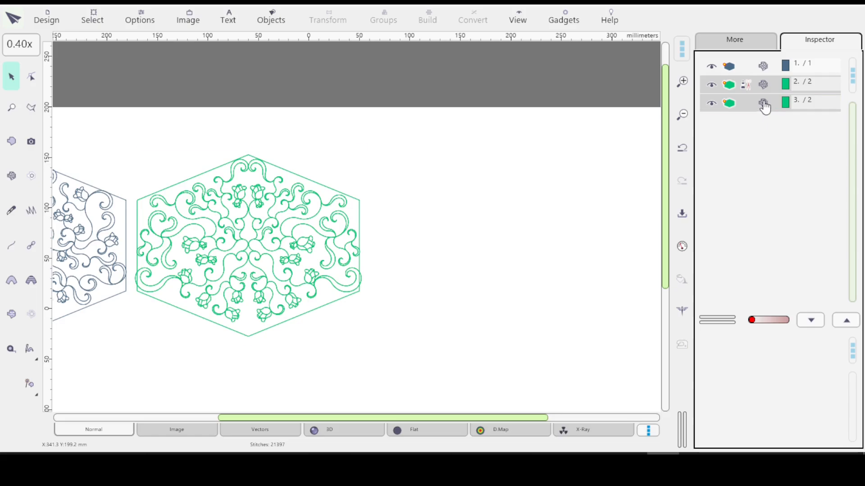
- Recolour the duplicated hexagonal block purple and move it beside the green block, on its right
left_click(765, 106)
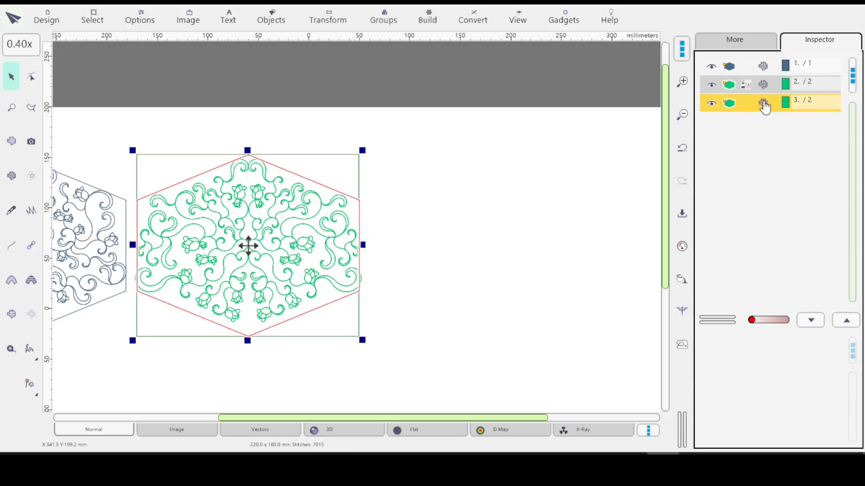
left_click(758, 45)
left_click(789, 121)
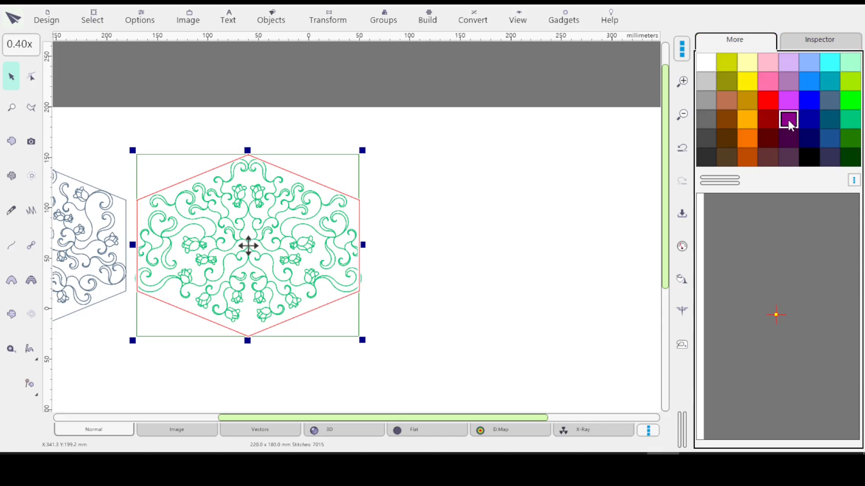
left_click(812, 38)
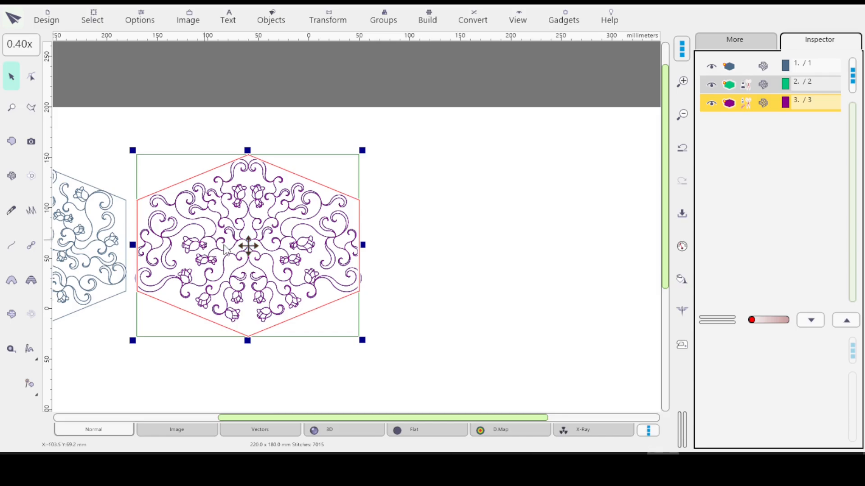
left_click_drag(249, 246, 479, 256)
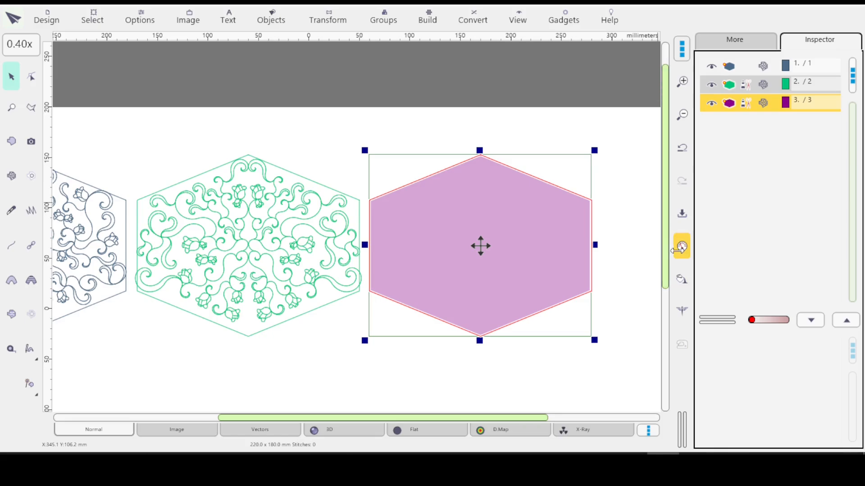
- Review the green block's Mirror growth kind against the other growth kinds and compare its pattern with the neighbouring rotation block
left_click(752, 82)
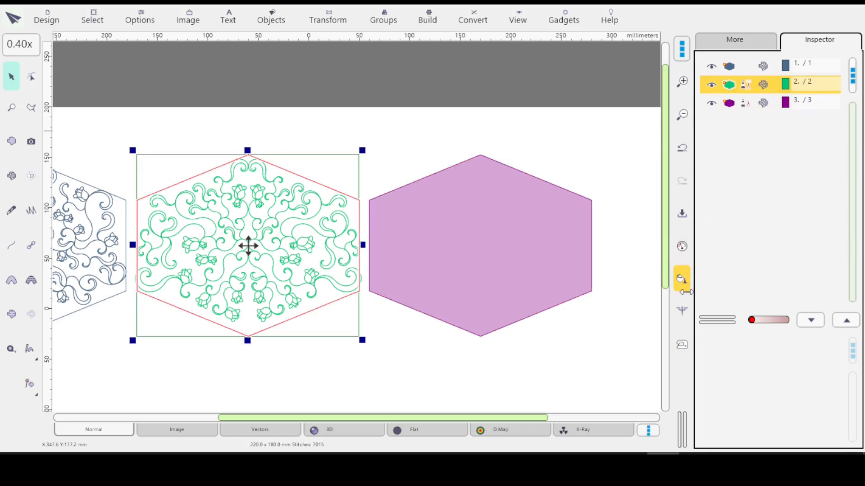
left_click(682, 246)
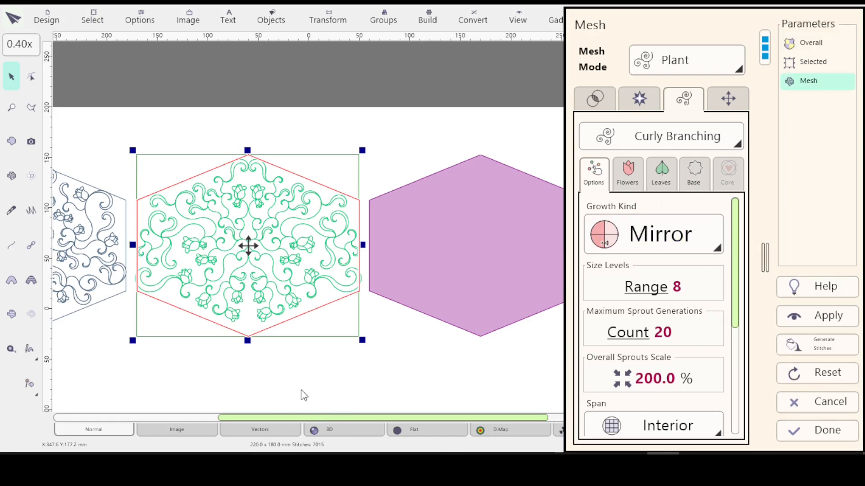
left_click_drag(203, 323, 318, 319)
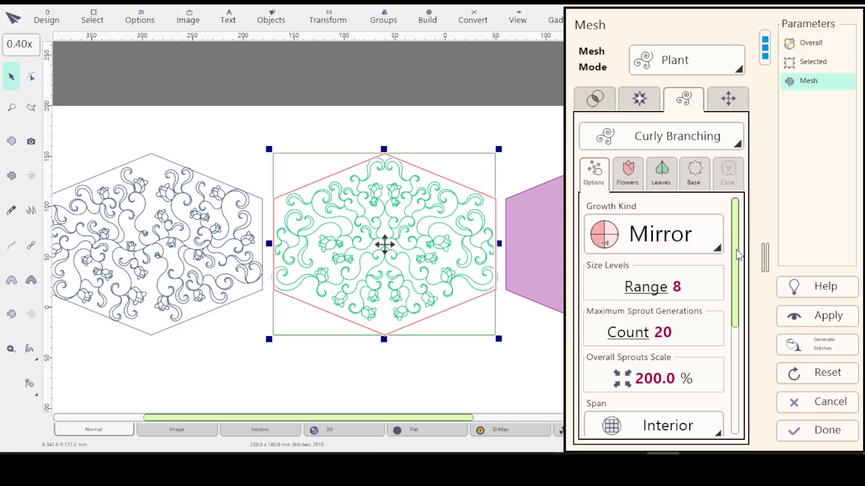
left_click(714, 250)
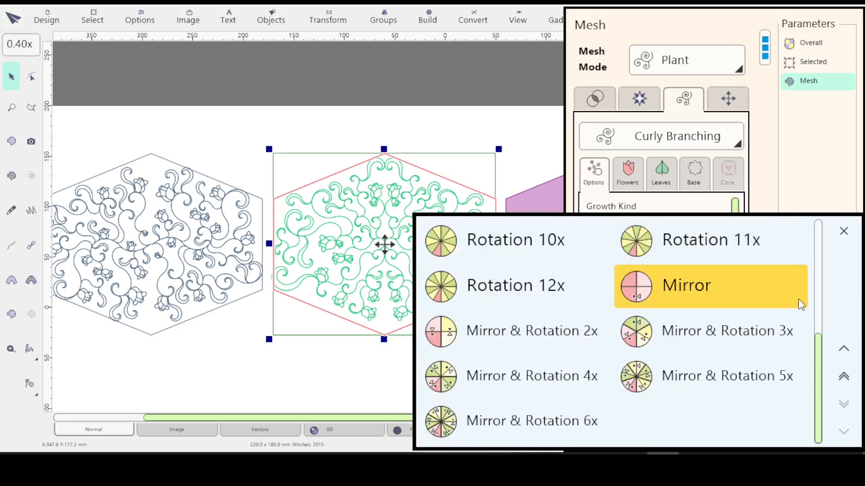
left_click_drag(820, 352, 821, 238)
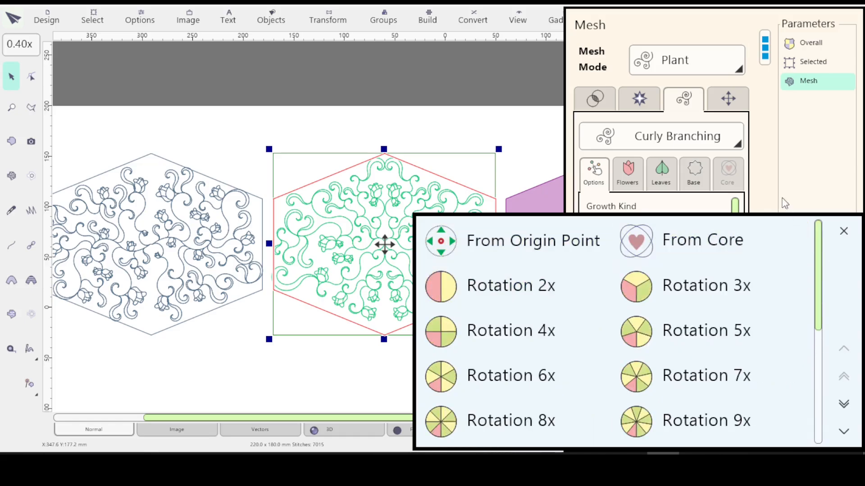
left_click(842, 230)
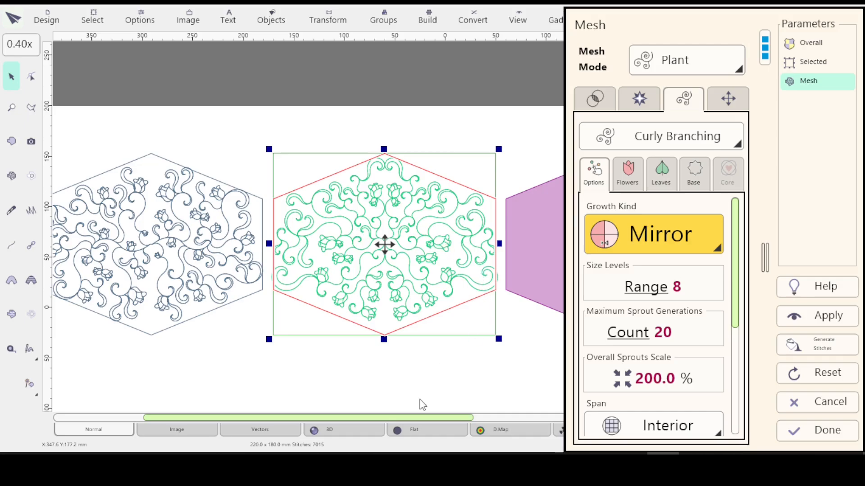
left_click_drag(484, 286, 163, 280)
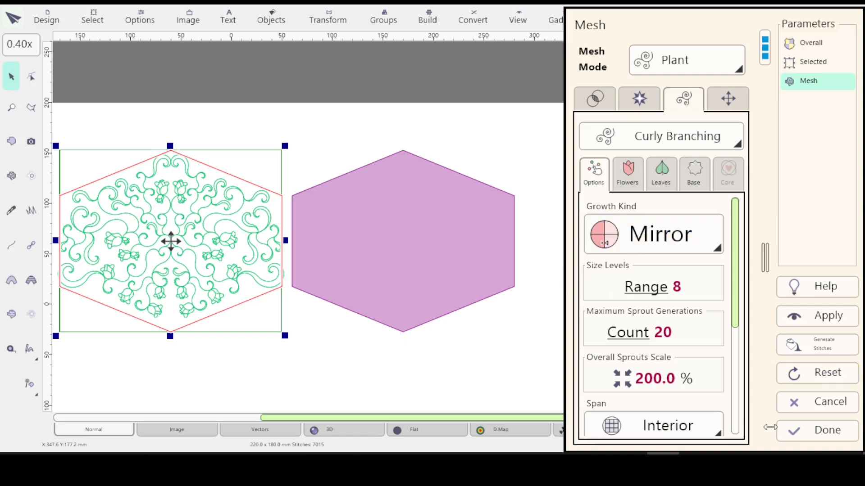
left_click(827, 433)
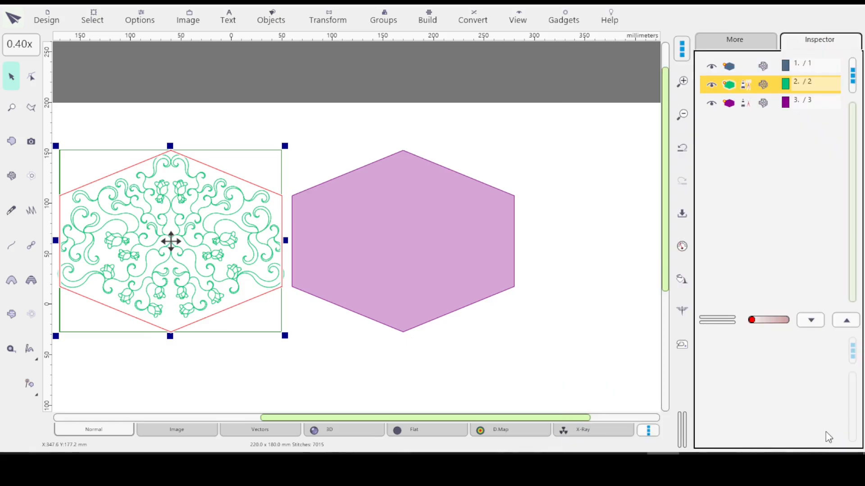
- Set the purple block's mesh growth kind to Mirror & Rotation 2x and generate the new plant pattern
left_click(775, 104)
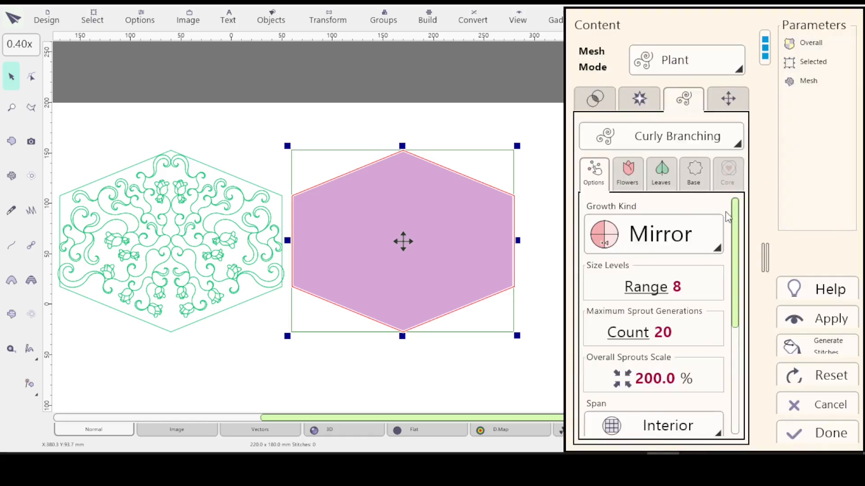
left_click(718, 249)
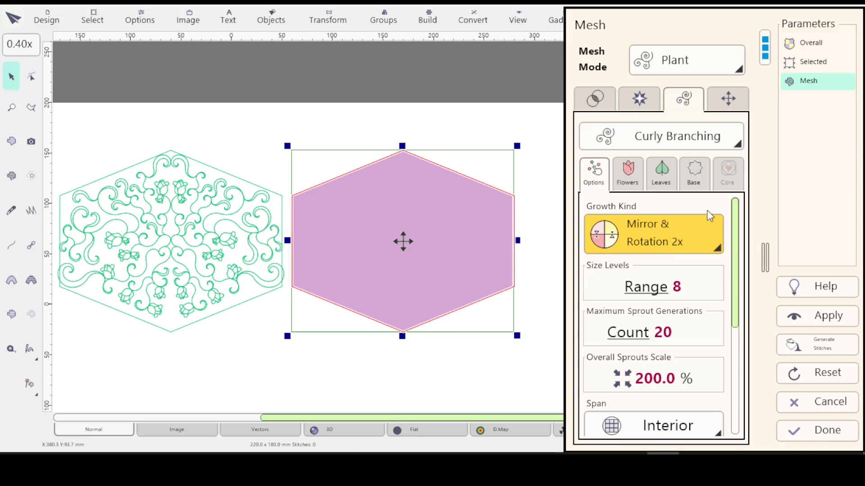
left_click(827, 316)
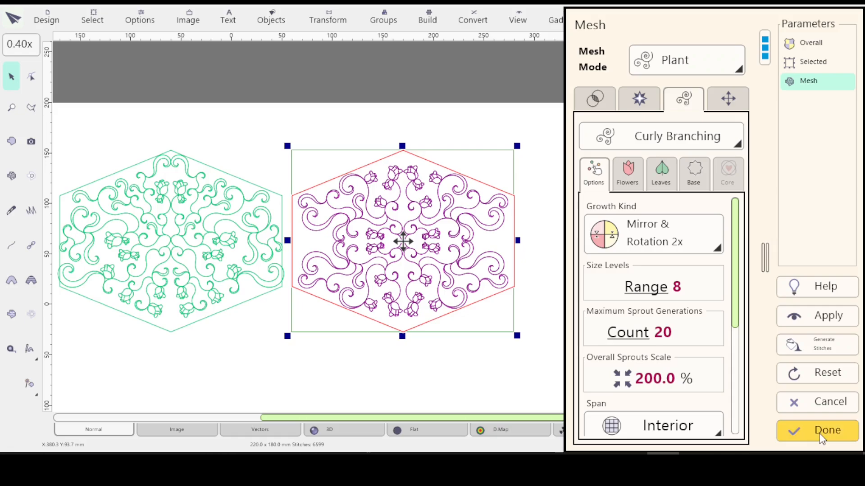
left_click(819, 431)
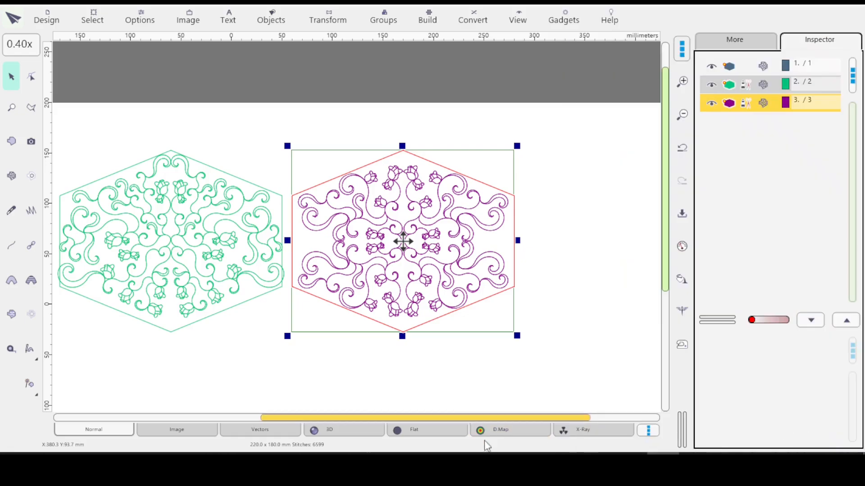
- Show the design in 3D view and compare the blue, green and purple blocks side by side
left_click(472, 374)
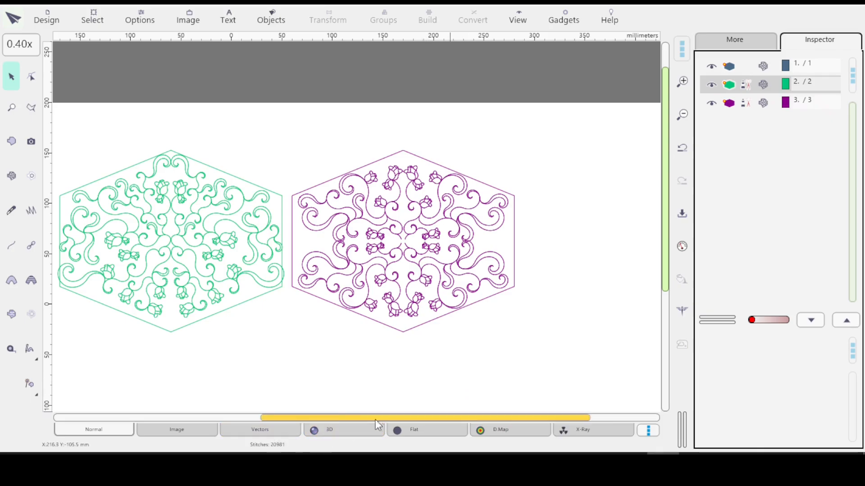
left_click(341, 428)
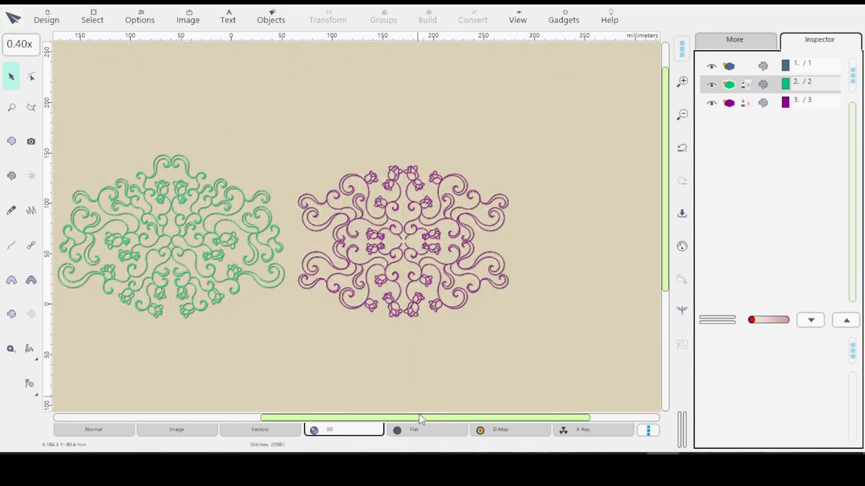
left_click_drag(441, 416, 363, 426)
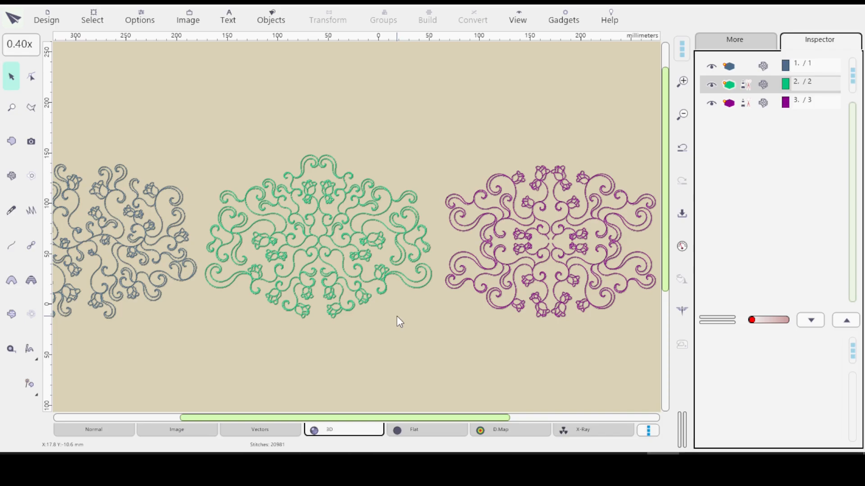
key("ctrl+a")
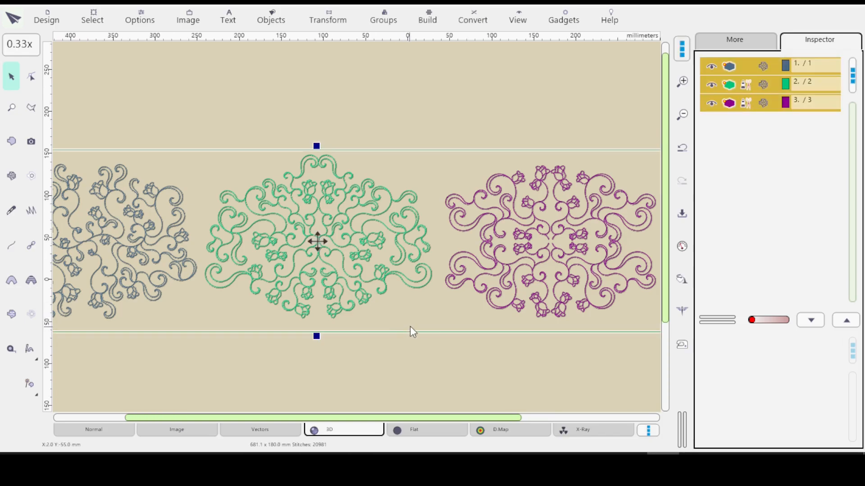
left_click(388, 352)
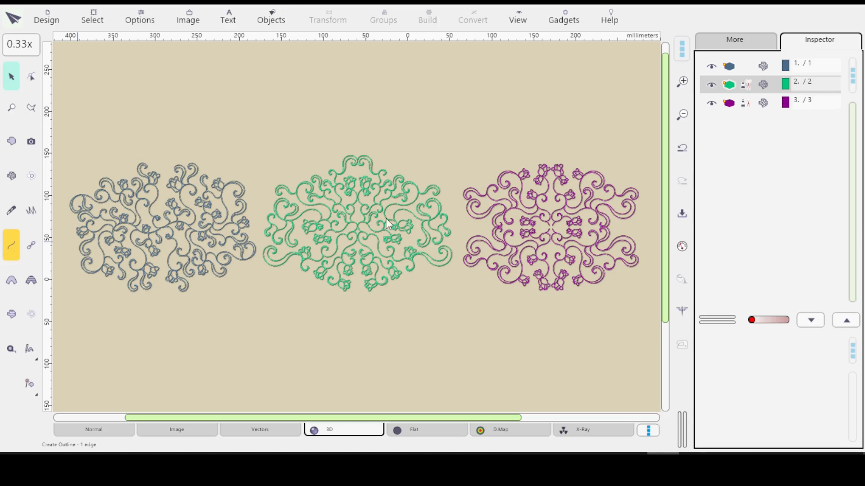
- Draw an open straight-edged outline, about 115 by 88 mm, around the lower-left quarter of the purple block
left_click(458, 227)
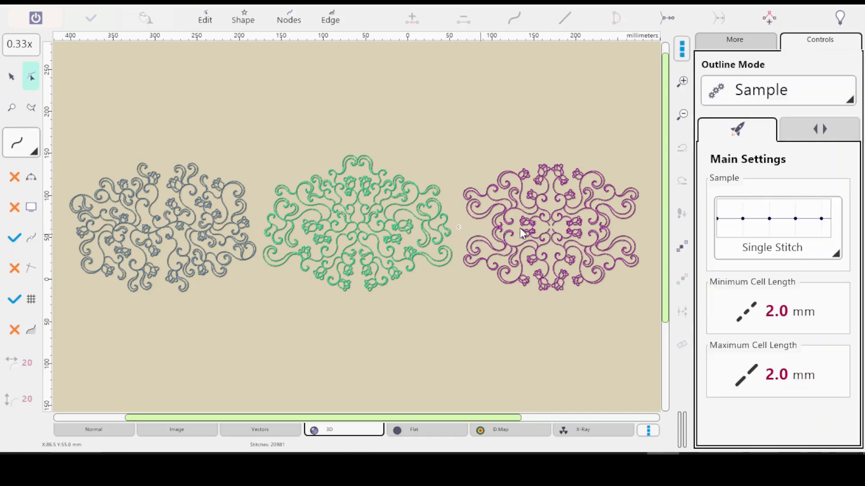
left_click(550, 227)
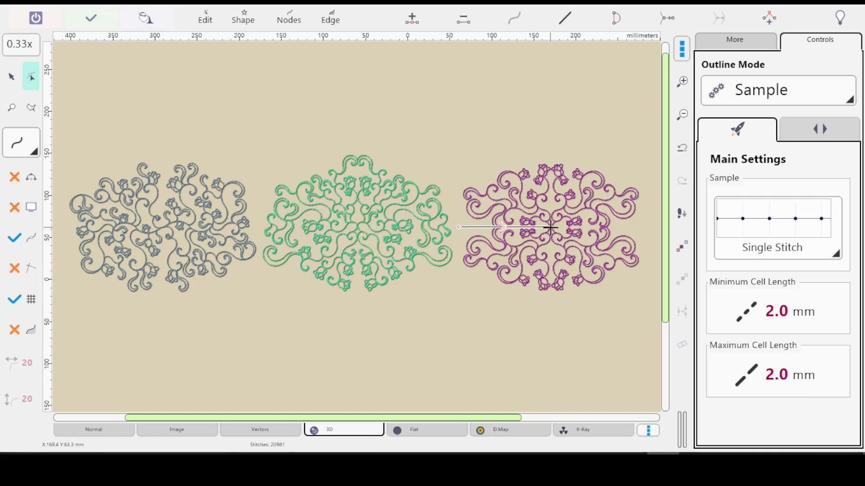
left_click(552, 300)
left_click(472, 299)
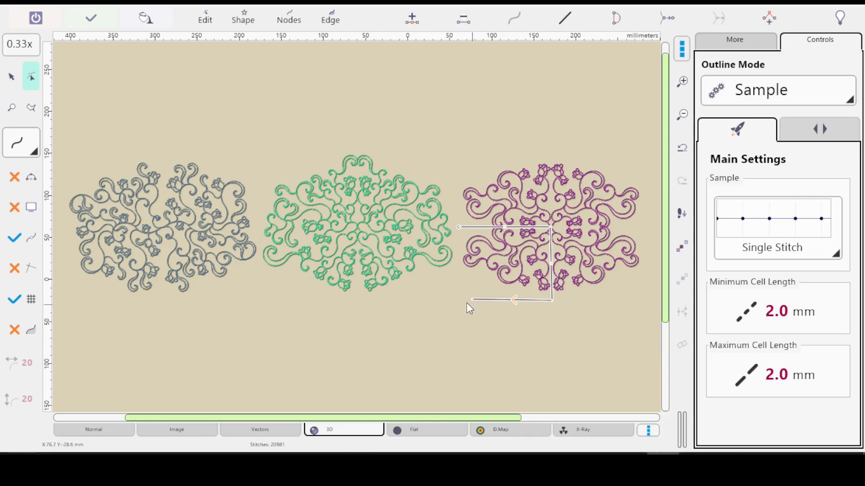
left_click(455, 274)
key("Return")
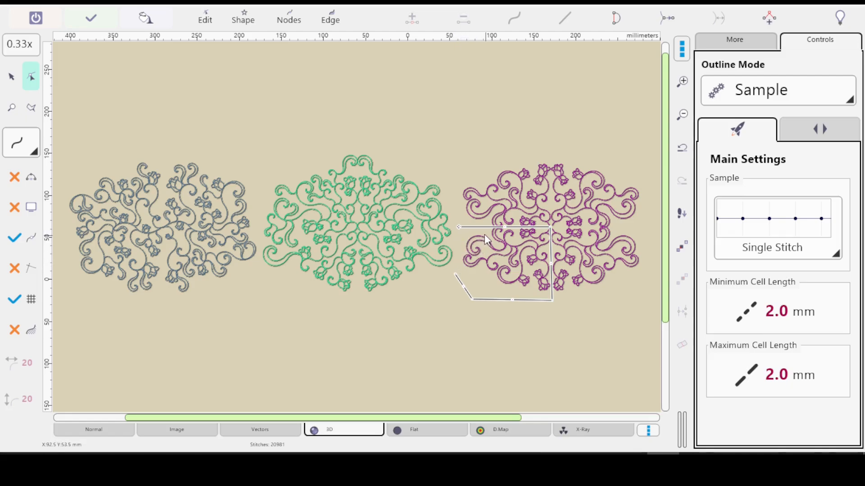
key("Return")
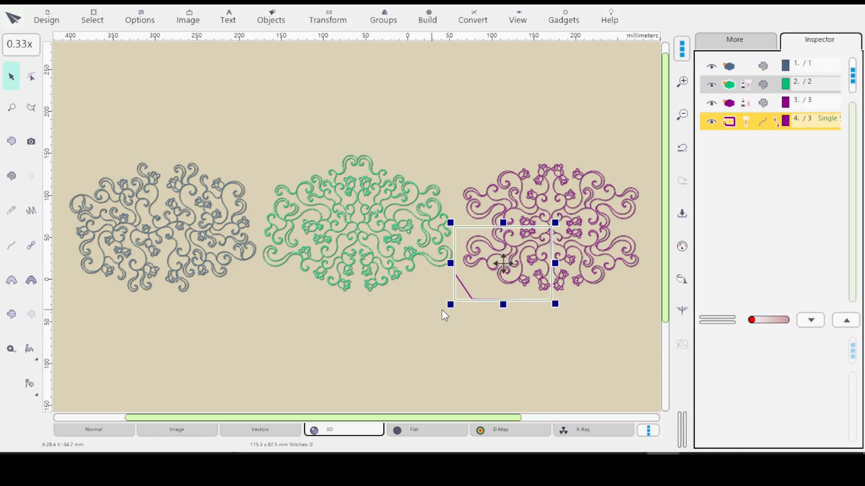
- Recolour the new outline around the purple block's quarter red
left_click(744, 41)
left_click(767, 96)
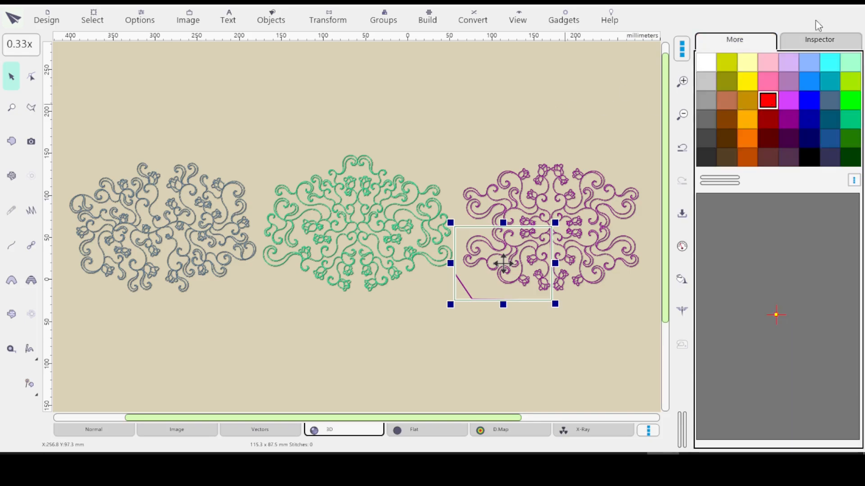
left_click(818, 43)
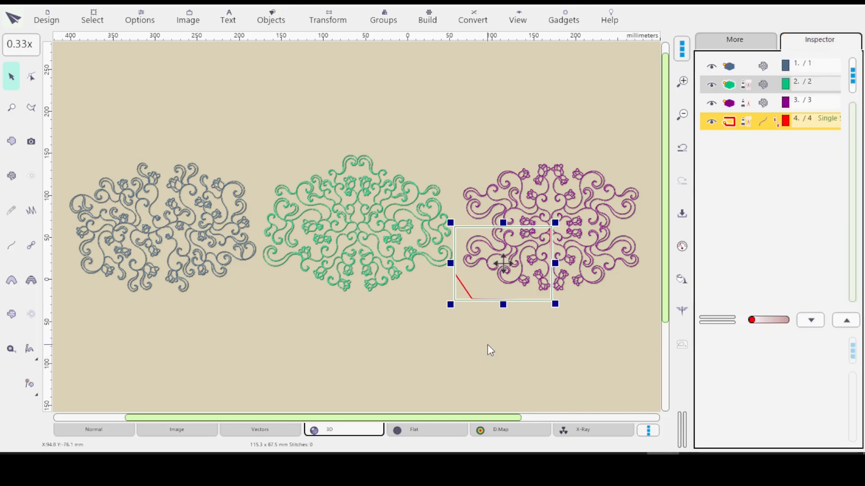
- Duplicate the purple hexagonal block in place
left_click(492, 363)
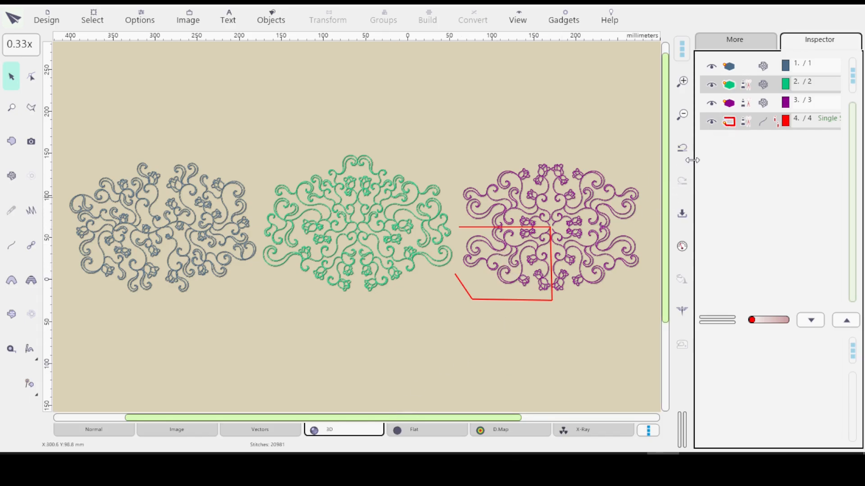
left_click_drag(665, 184, 665, 245)
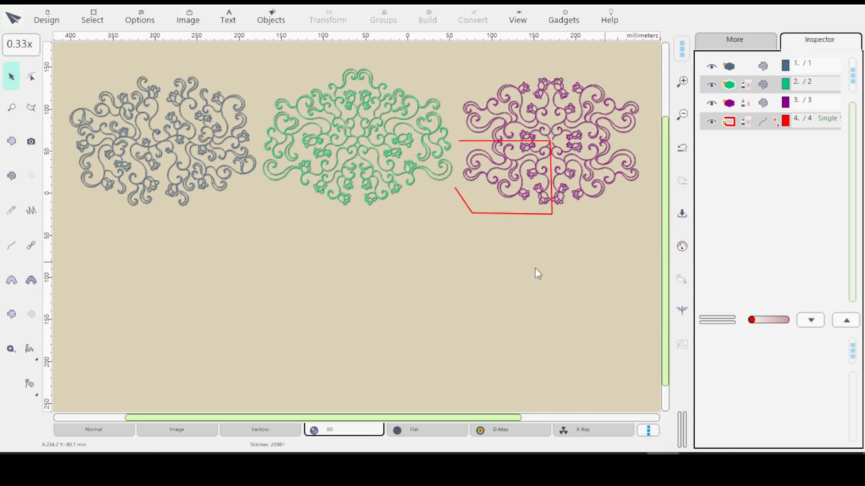
left_click_drag(350, 418, 415, 396)
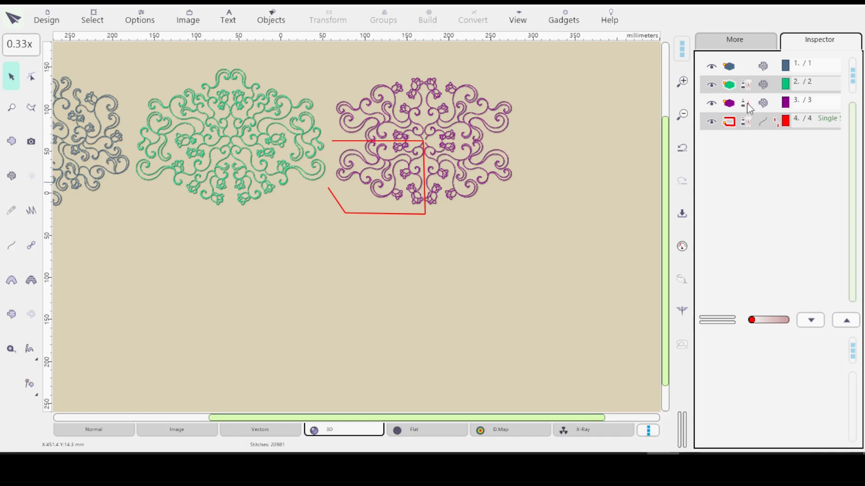
left_click(764, 106)
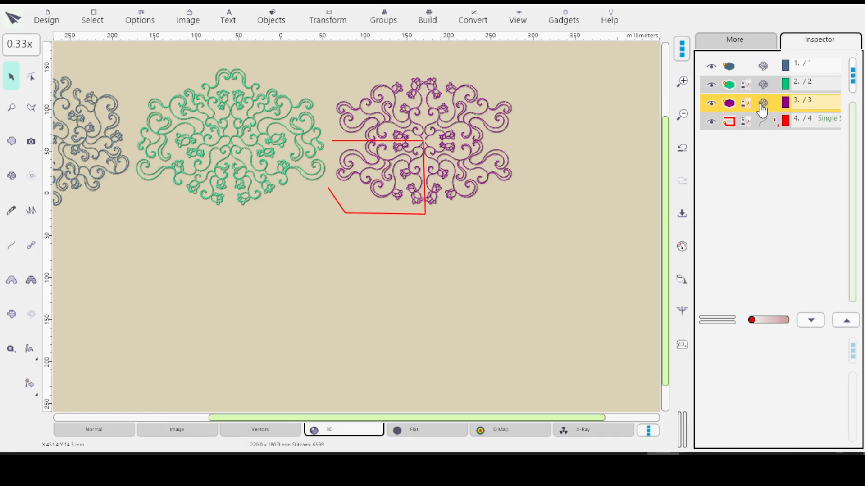
key("ctrl+v")
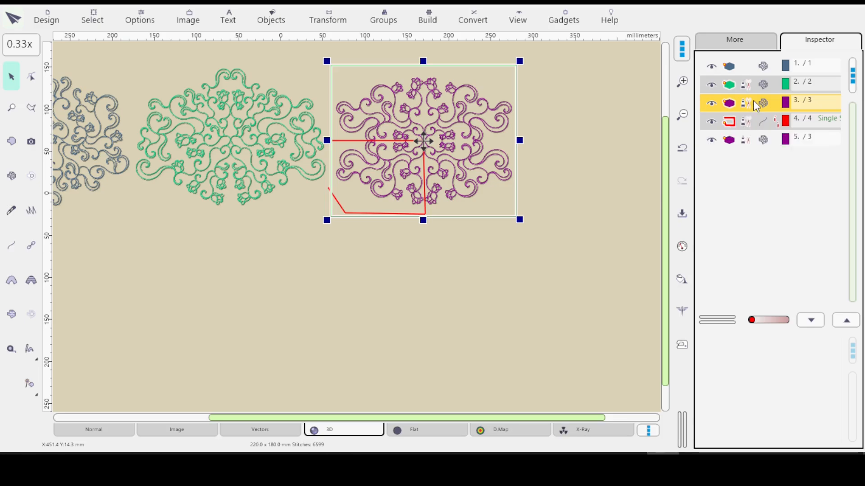
- Recolour the copied purple block bright magenta and move it directly below the original block
left_click(758, 141)
left_click(736, 41)
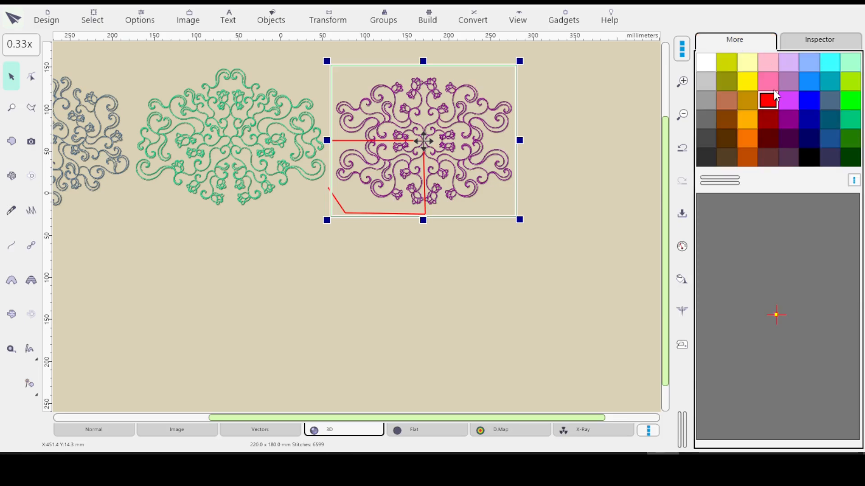
left_click(789, 100)
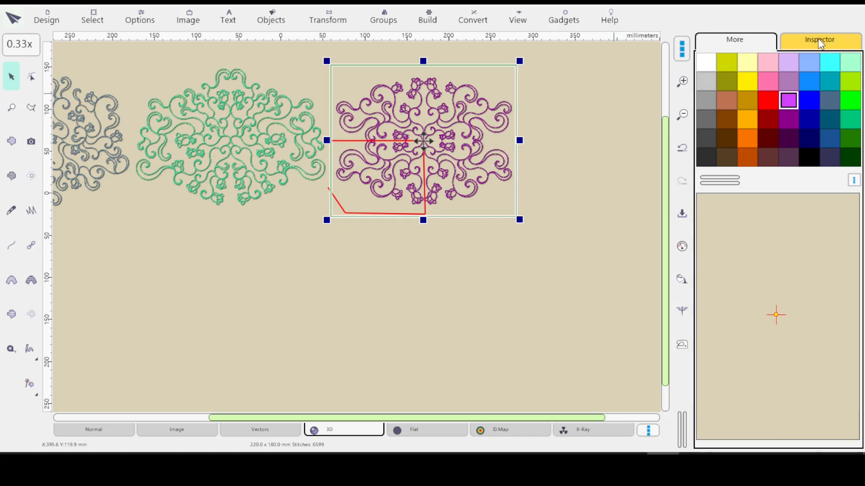
left_click(816, 42)
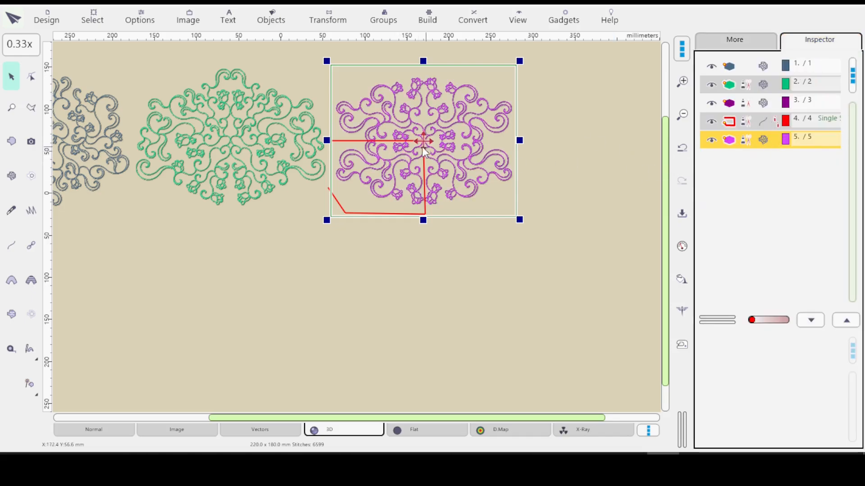
left_click_drag(428, 143, 421, 286)
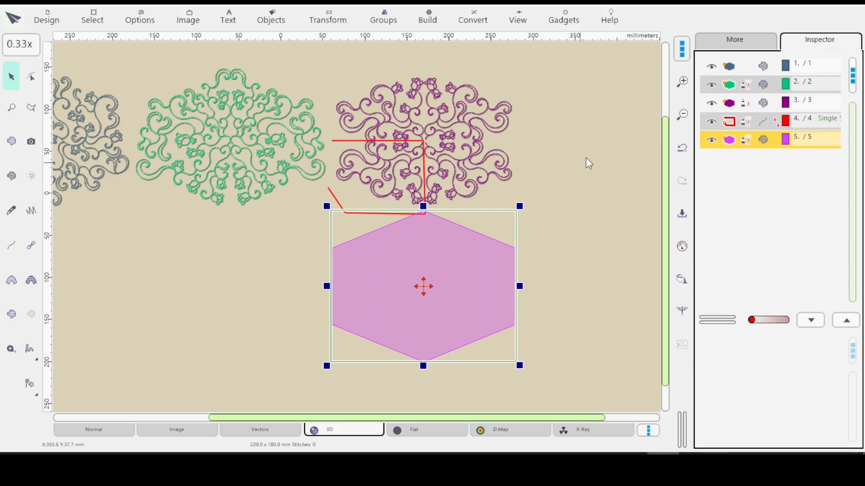
- Set the magenta block's source sector for symmetry to 0° and apply it to generate the plant pattern
left_click(683, 246)
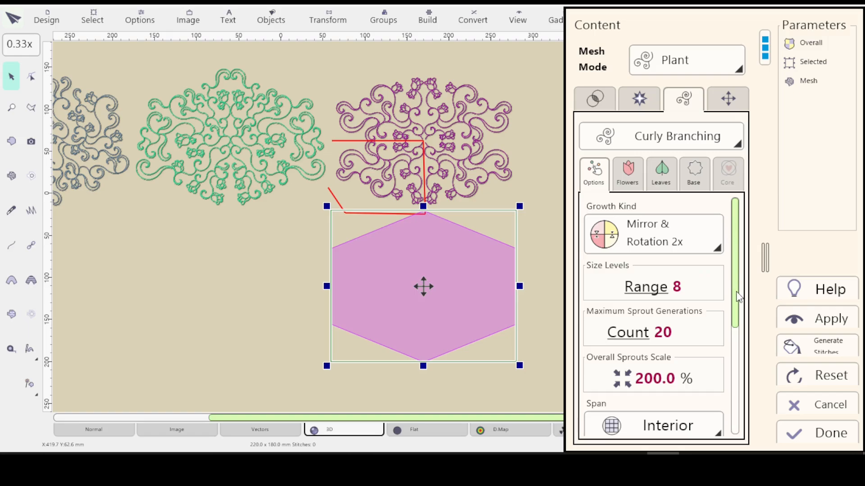
scroll(736, 325, "down", 3)
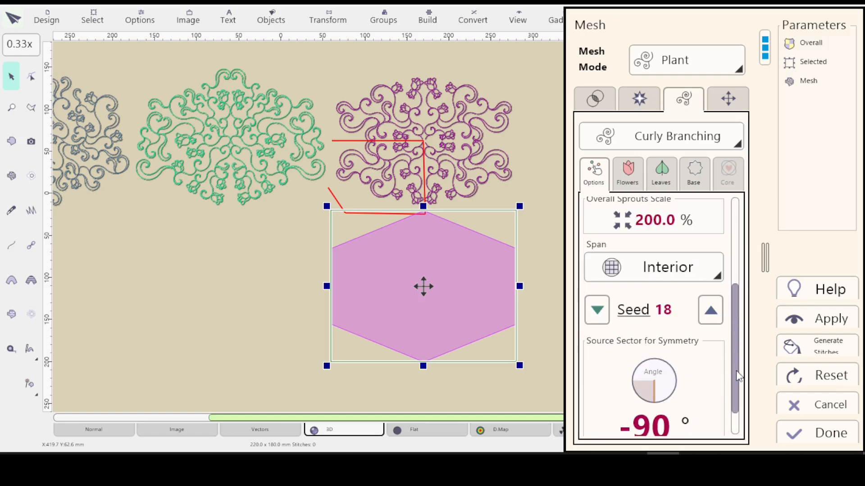
scroll(736, 387, "down", 2)
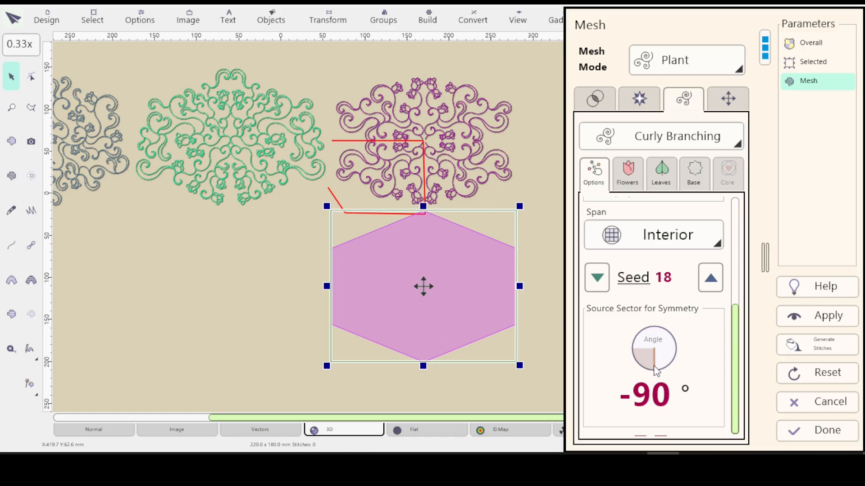
left_click_drag(664, 365, 667, 365)
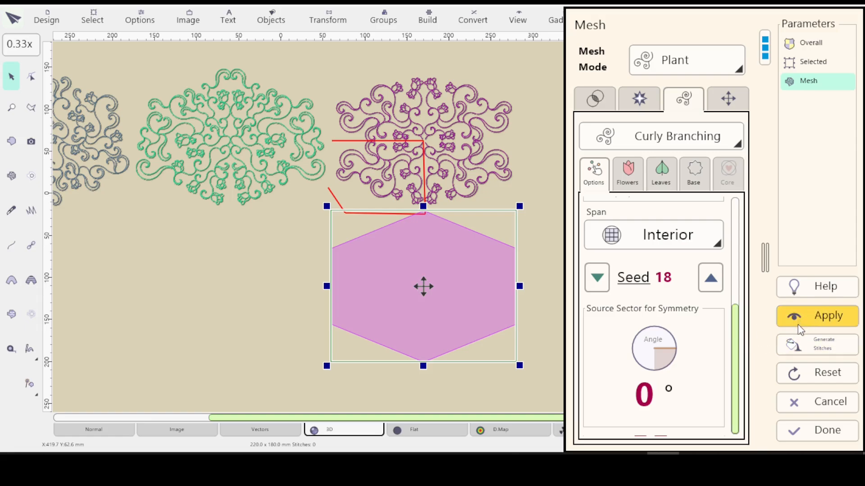
left_click_drag(735, 366, 731, 245)
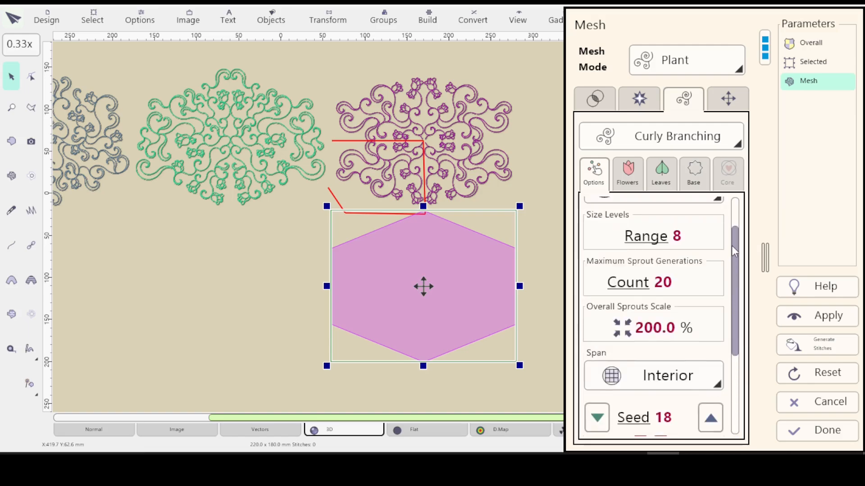
scroll(731, 243, "up", 2)
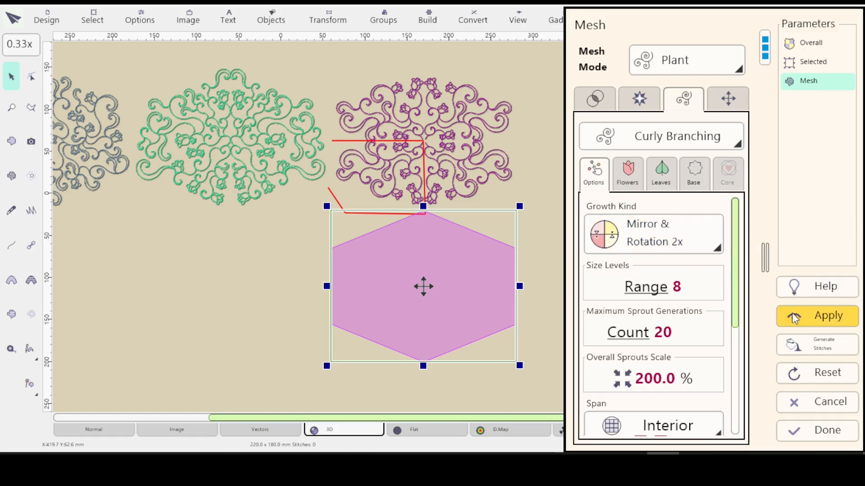
left_click(821, 319)
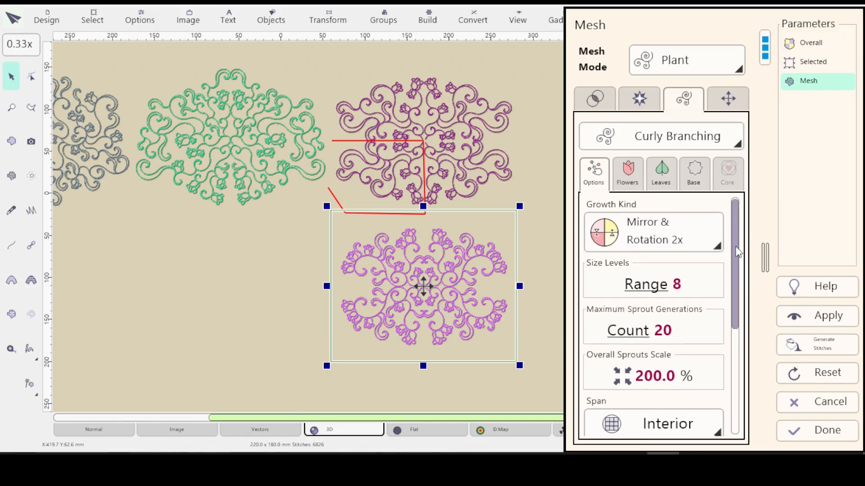
- Turn the magenta block's source sector to -180°, return it to 0°, and accept the mesh settings
scroll(734, 294, "down", 3)
left_click_drag(735, 307, 735, 312)
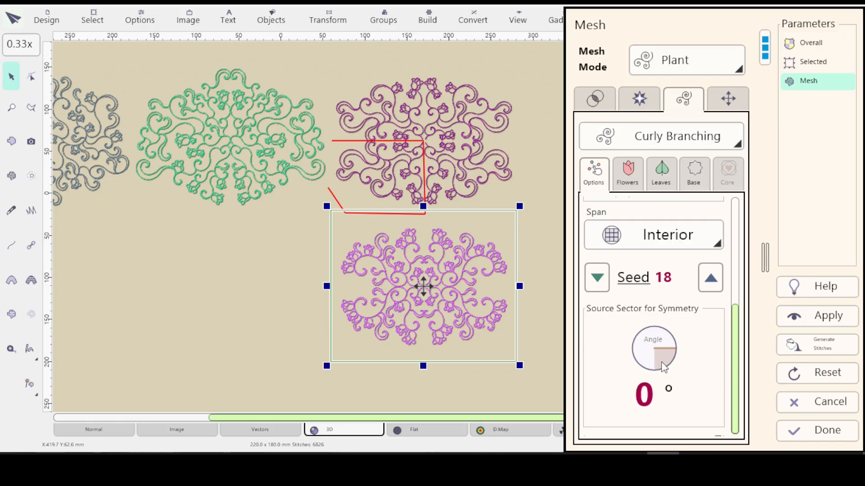
left_click_drag(676, 353, 640, 352)
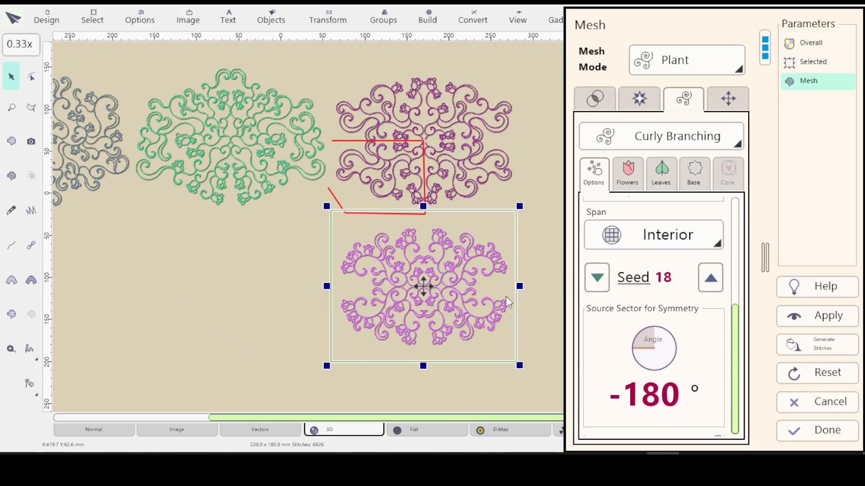
left_click_drag(634, 350, 668, 354)
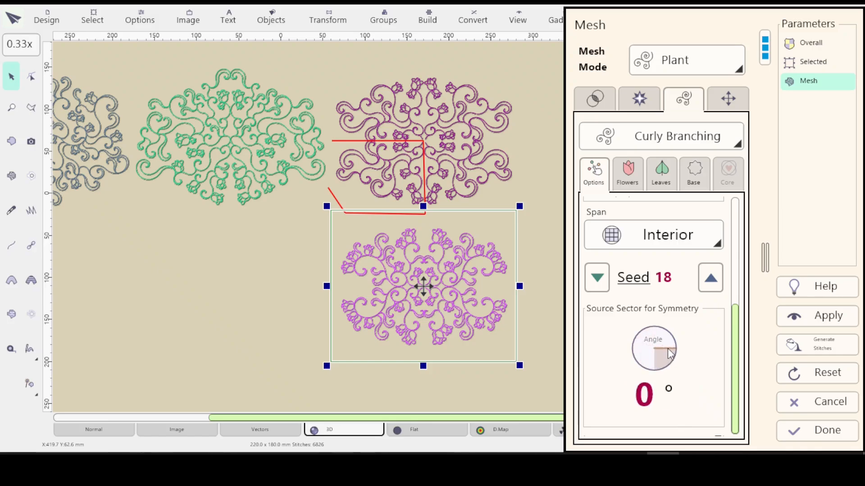
left_click(815, 433)
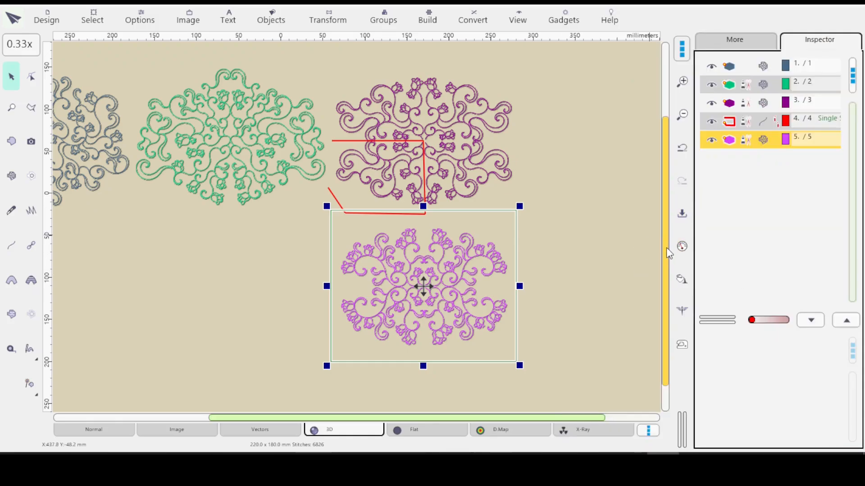
- Duplicate the magenta block and move the copy above the purple block
left_click_drag(666, 244, 662, 176)
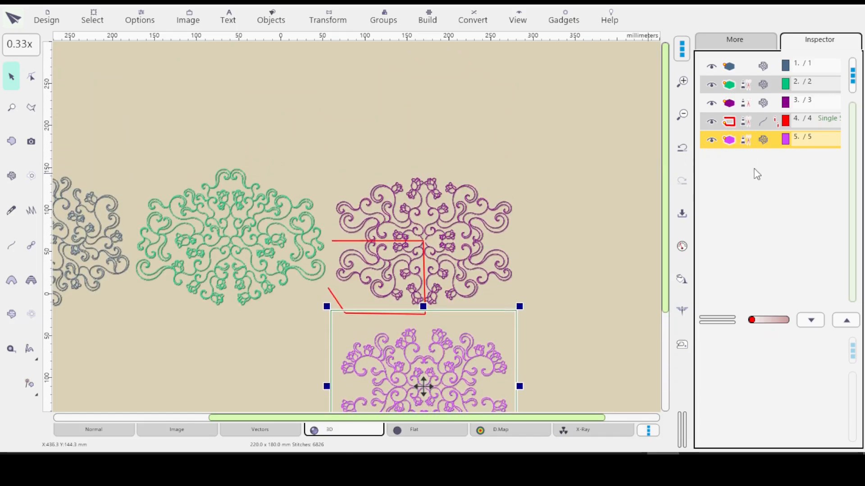
left_click(755, 143)
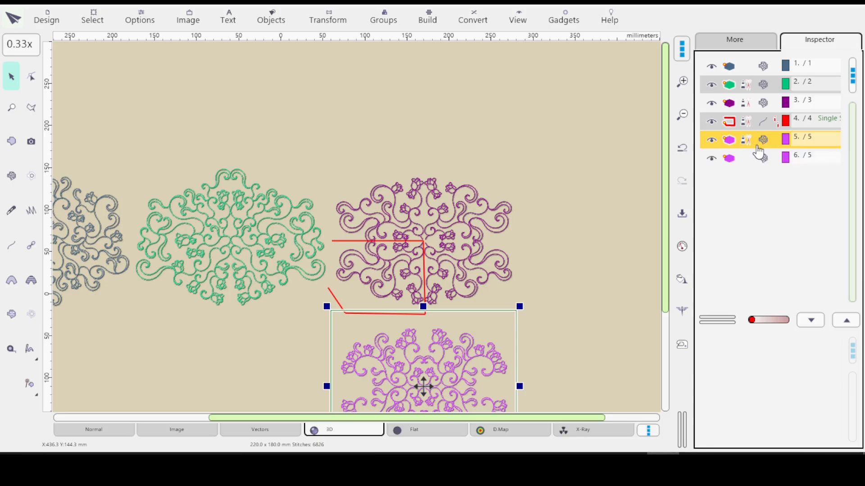
left_click(765, 162)
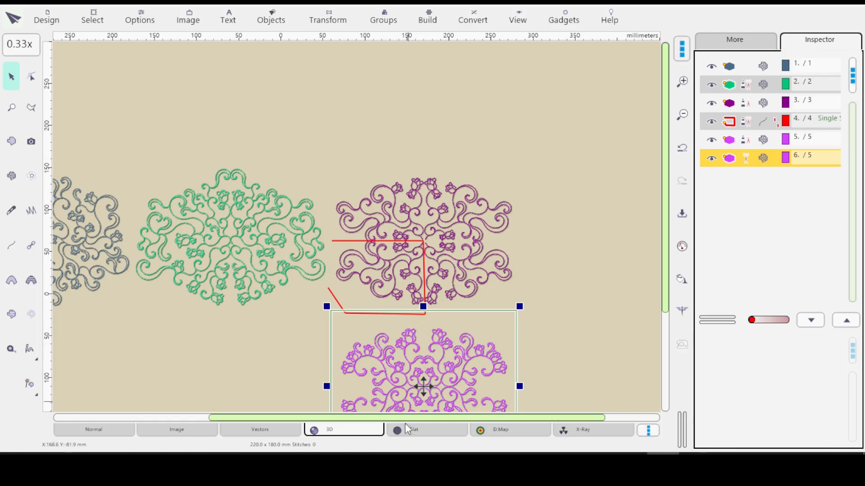
left_click_drag(423, 386, 421, 88)
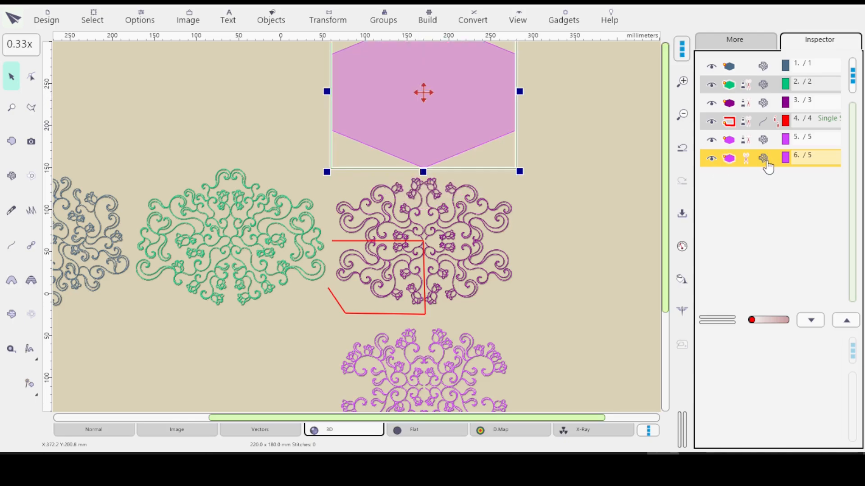
- Recolour the hexagon copy above the purple block muted mauve
left_click(734, 40)
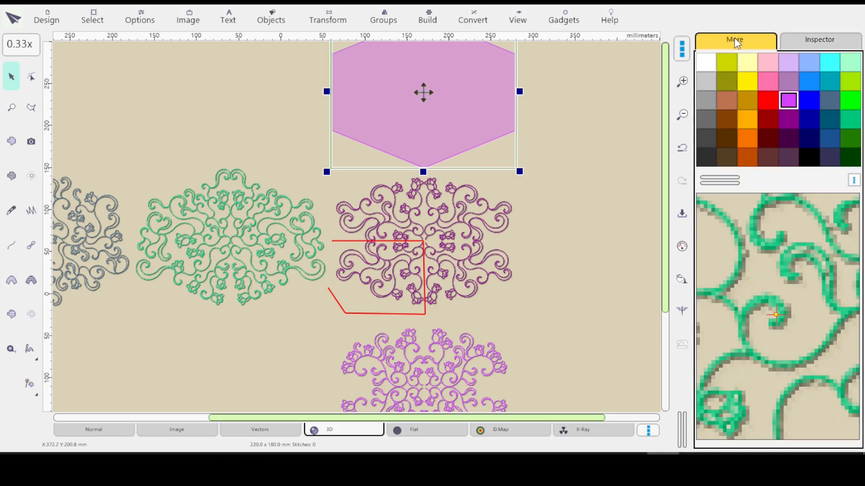
left_click(788, 81)
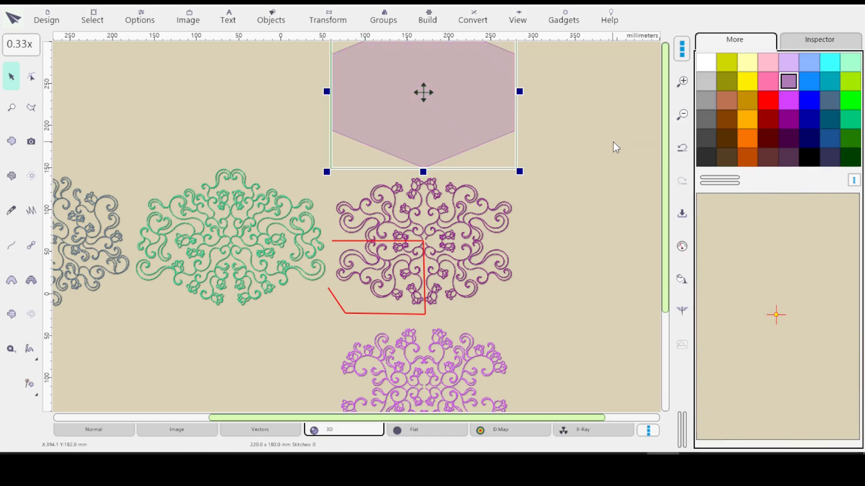
left_click(808, 42)
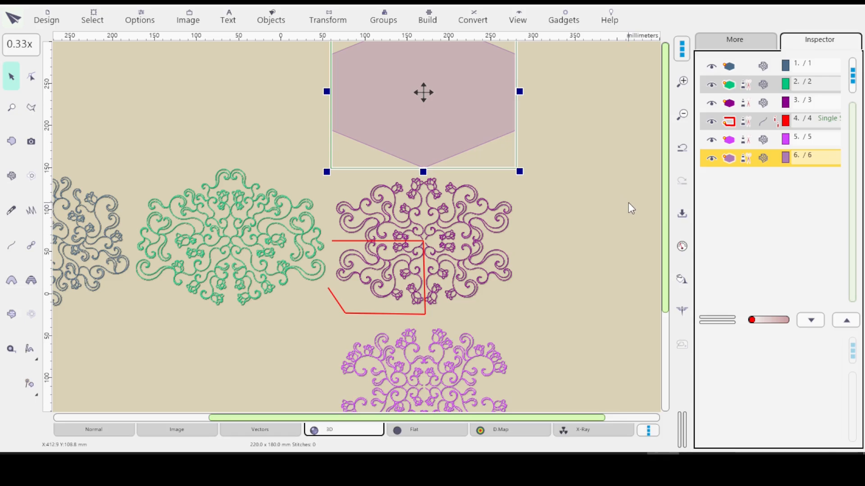
- Select all objects in the design and open the custom hoop size settings
left_click(140, 20)
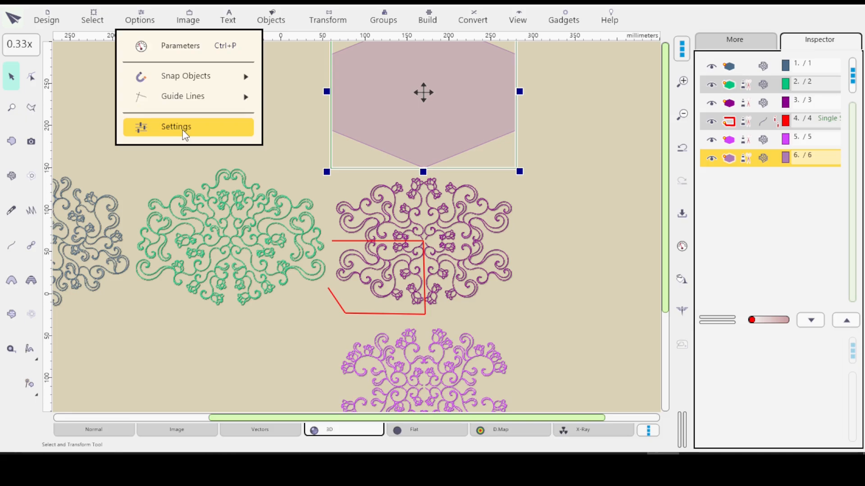
left_click(746, 196)
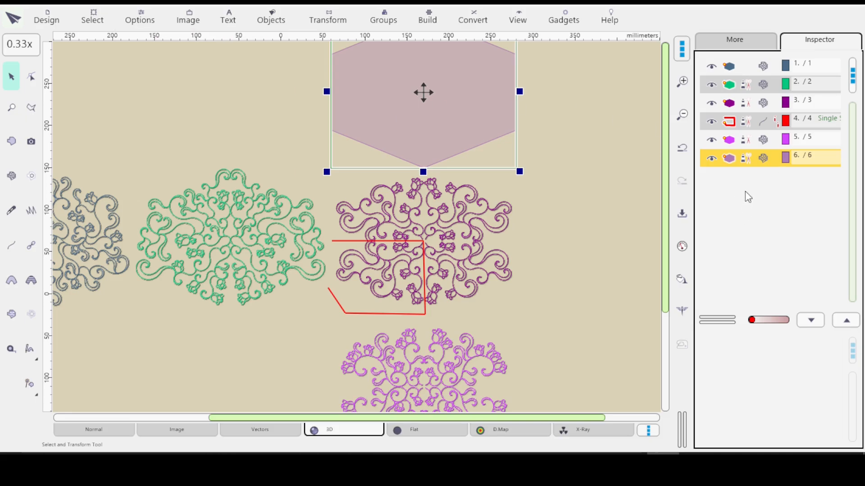
key("ctrl+a")
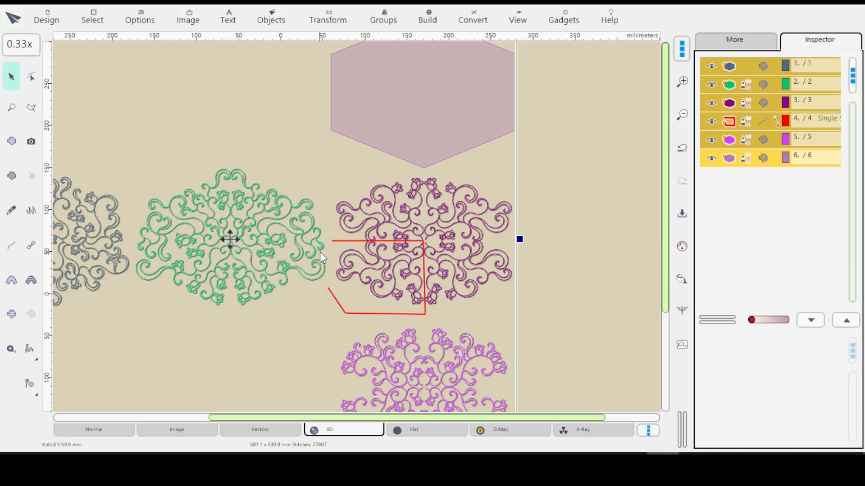
left_click(140, 19)
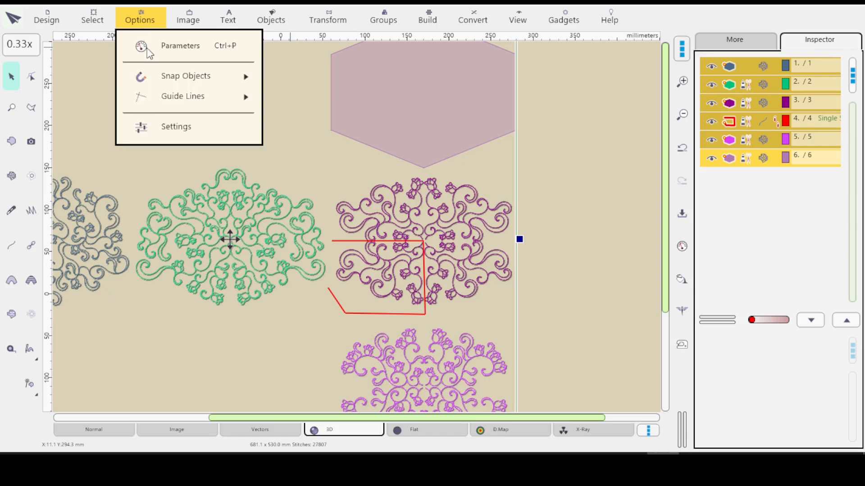
left_click(191, 128)
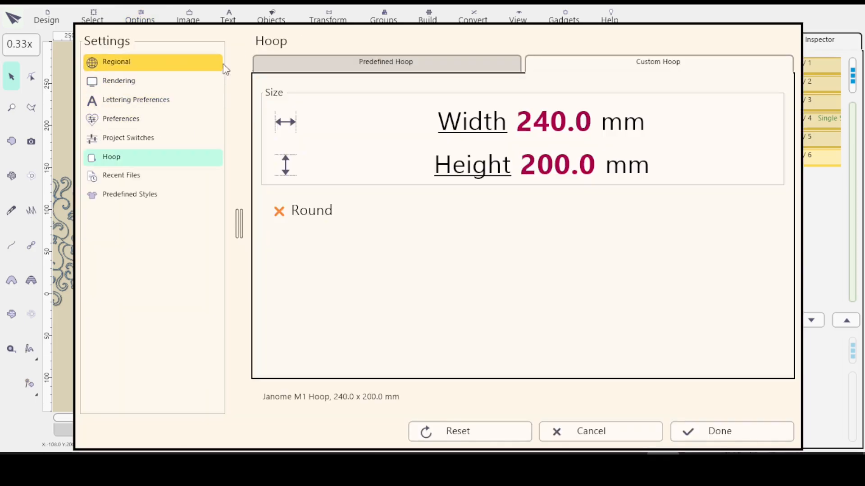
- Set the custom hoop's width to 800 mm
left_click(480, 131)
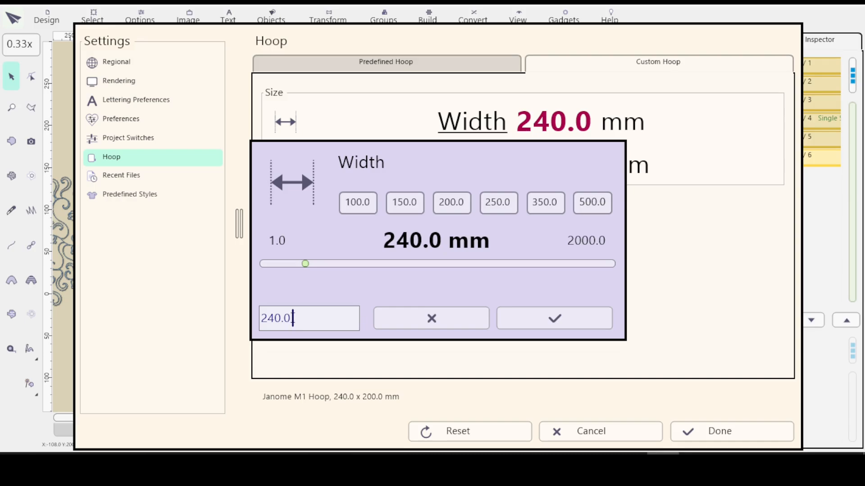
key("BackSpace")
key("BackSpace")
key("BackSpace")
key("BackSpace")
key("BackSpace")
type("800")
left_click(546, 322)
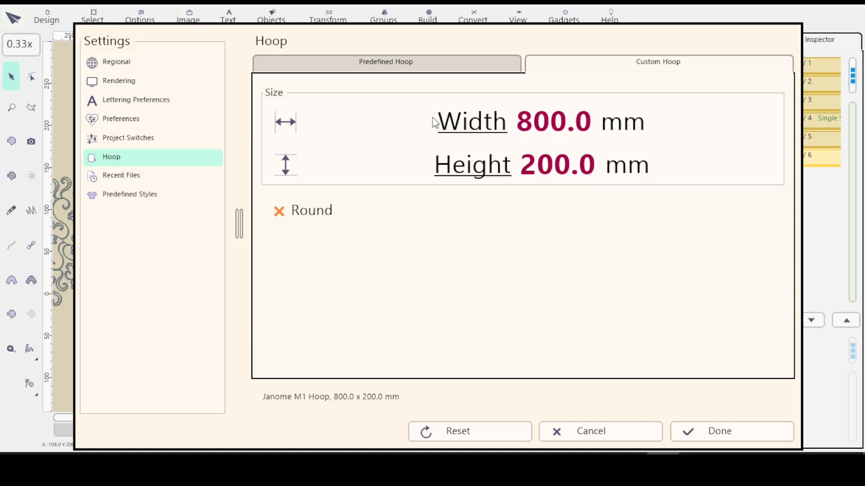
- Set the custom hoop's height to 600 mm and accept the hoop settings
left_click(476, 164)
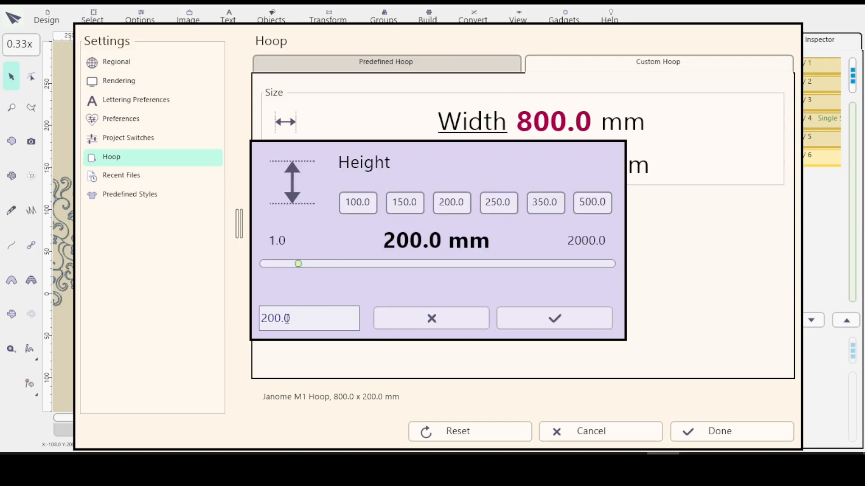
left_click(269, 318)
key("BackSpace")
type("6")
key("Return")
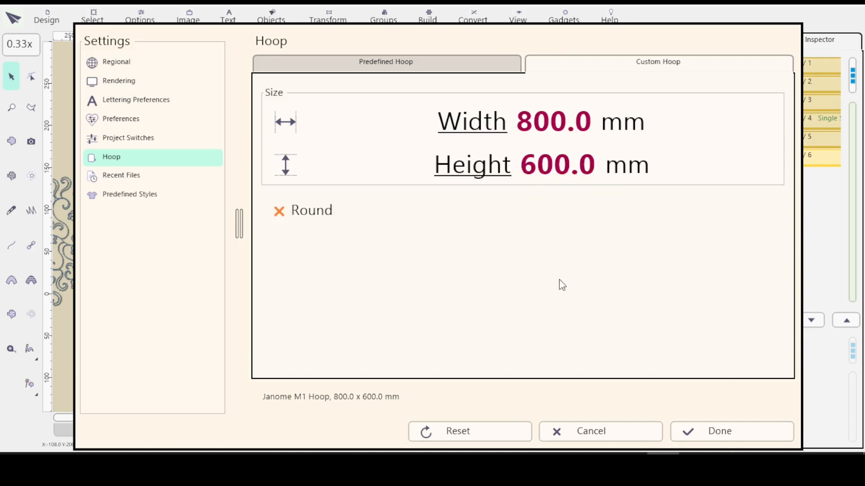
left_click(726, 437)
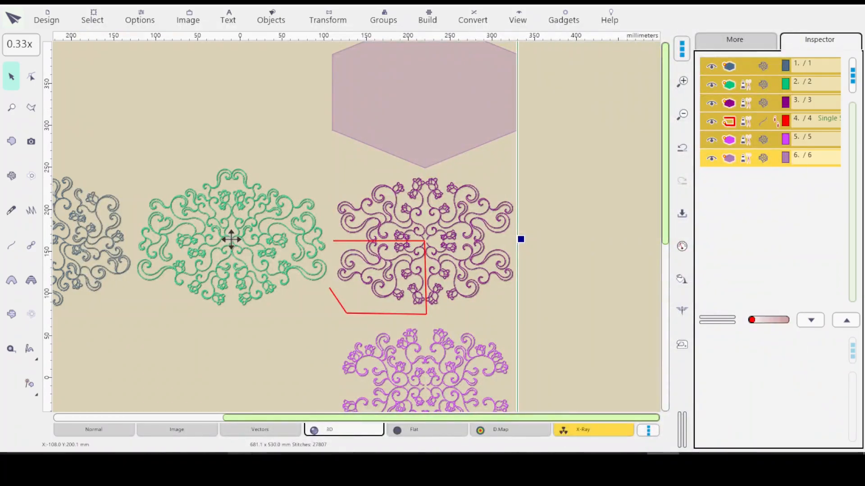
- Show the design as vectors and centre all the selected objects in the hoop
left_click(247, 432)
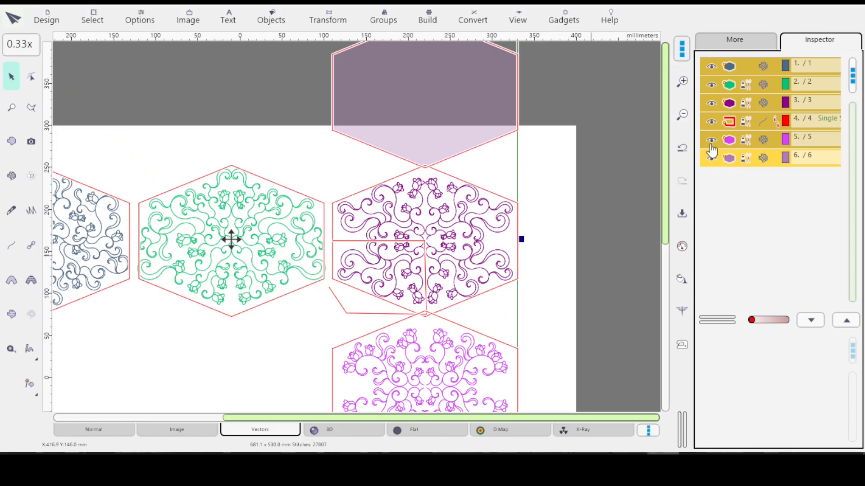
key("ctrl+shift+c")
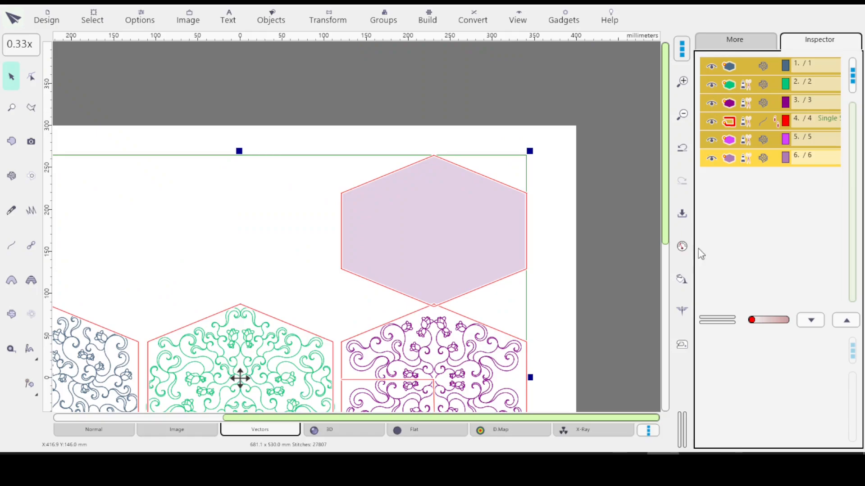
- Set the mauve block's source sector for symmetry to -180°, generate its Curly Branching mesh and accept the settings
left_click(746, 156)
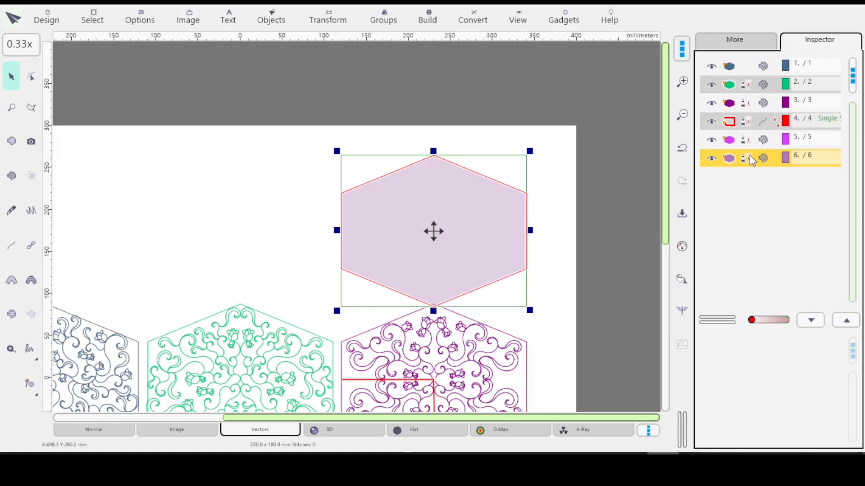
left_click(681, 248)
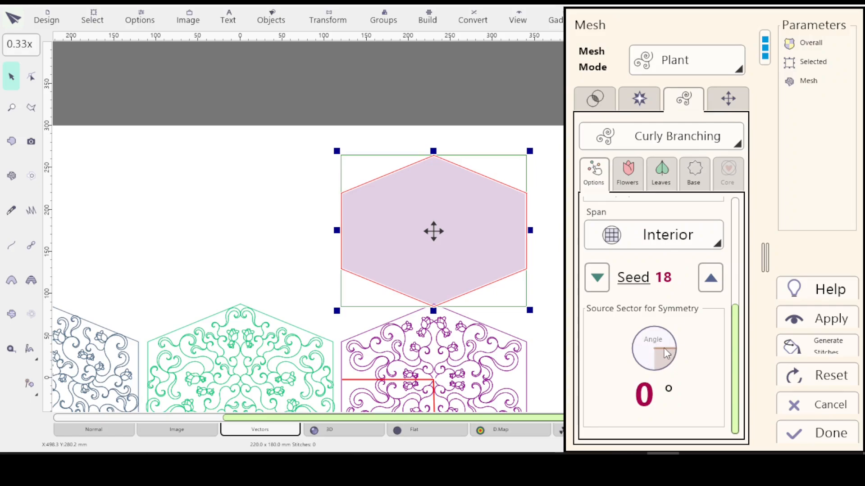
left_click_drag(671, 349, 644, 349)
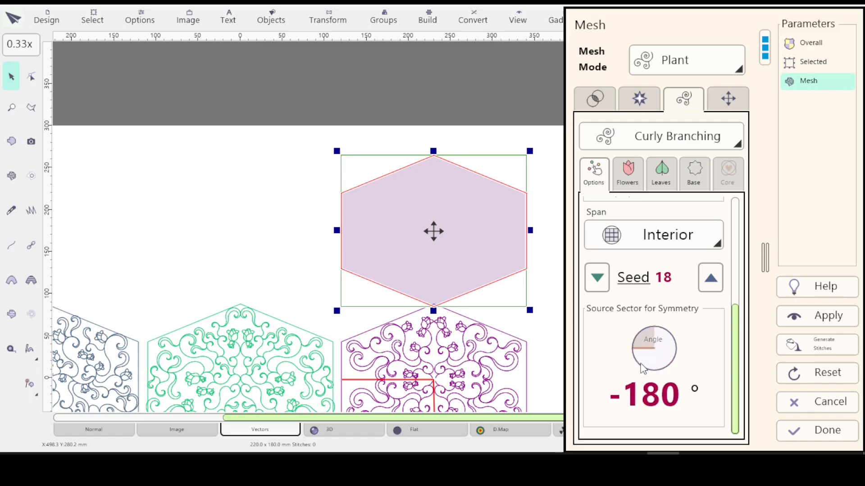
left_click(810, 317)
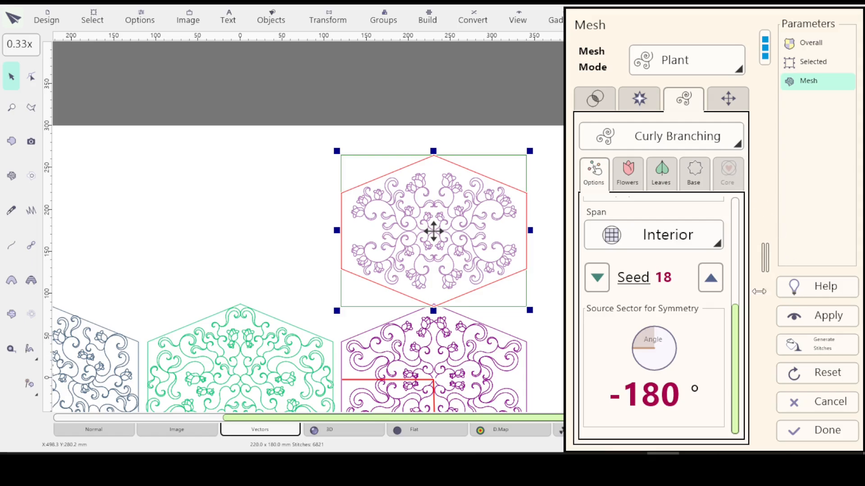
left_click(812, 431)
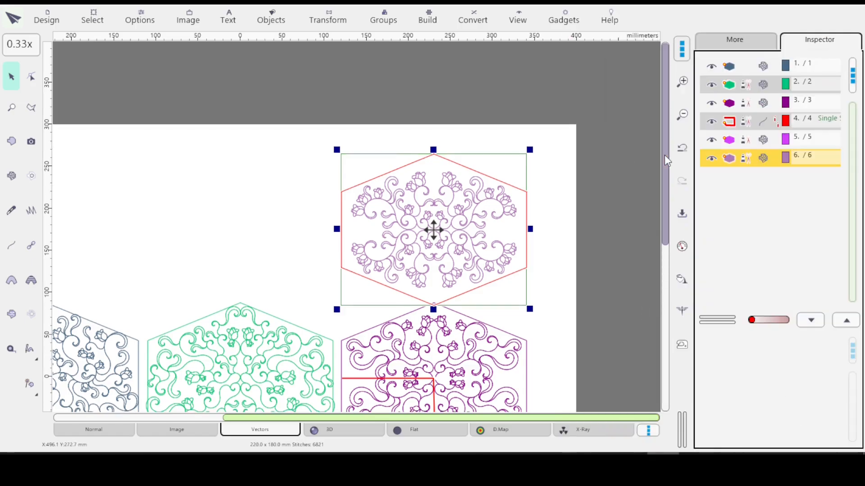
- Compare the mauve block's mesh with the magenta block's mesh in a view of the whole design
left_click_drag(665, 155, 669, 212)
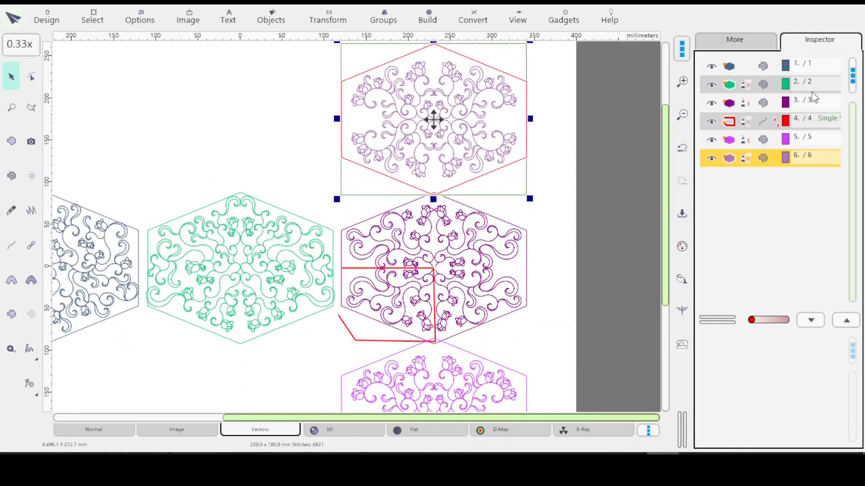
left_click(765, 144, "shift")
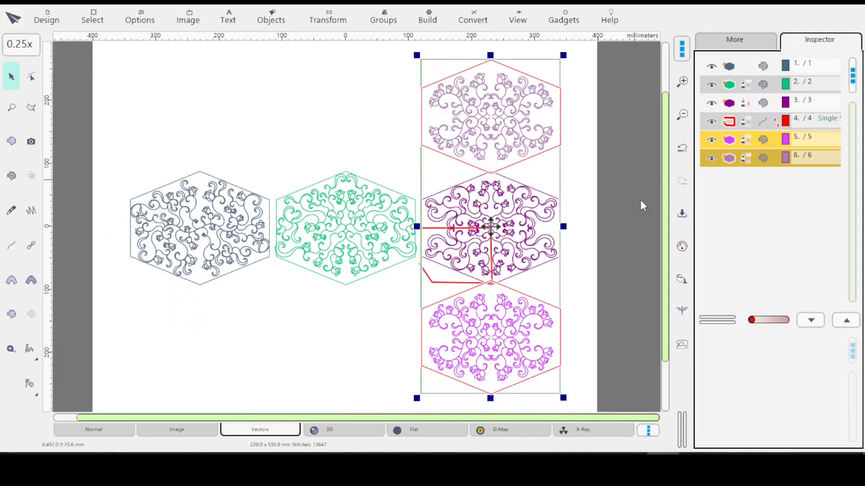
left_click(576, 290)
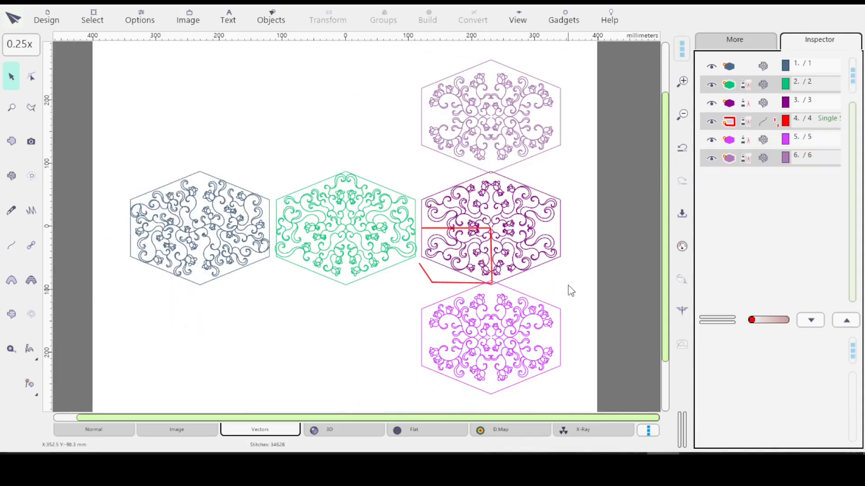
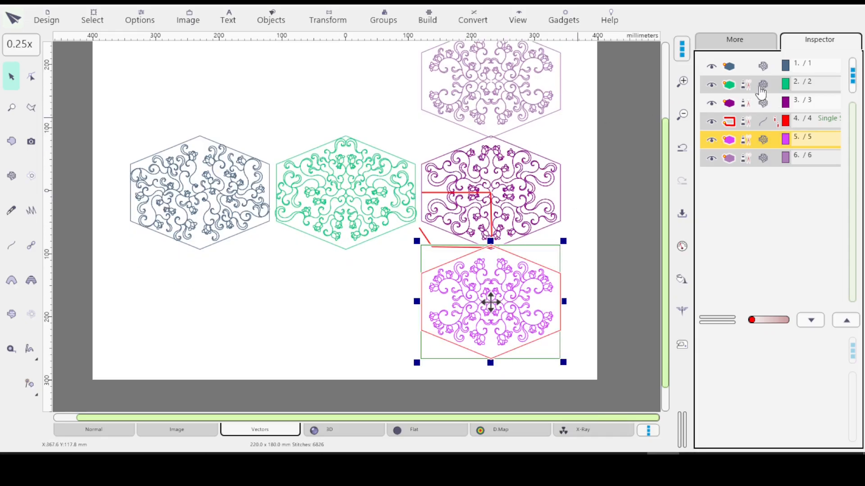
- Duplicate the green block and place the copy directly after the original in the object order
left_click(755, 87)
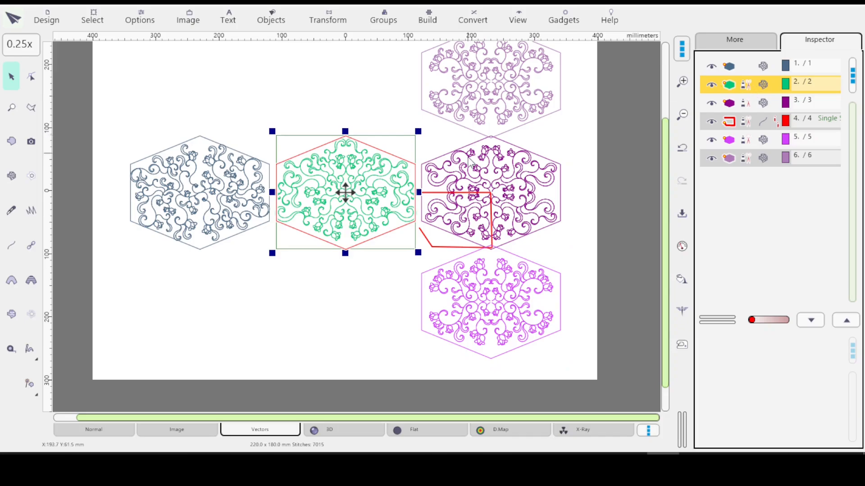
key("ctrl+v")
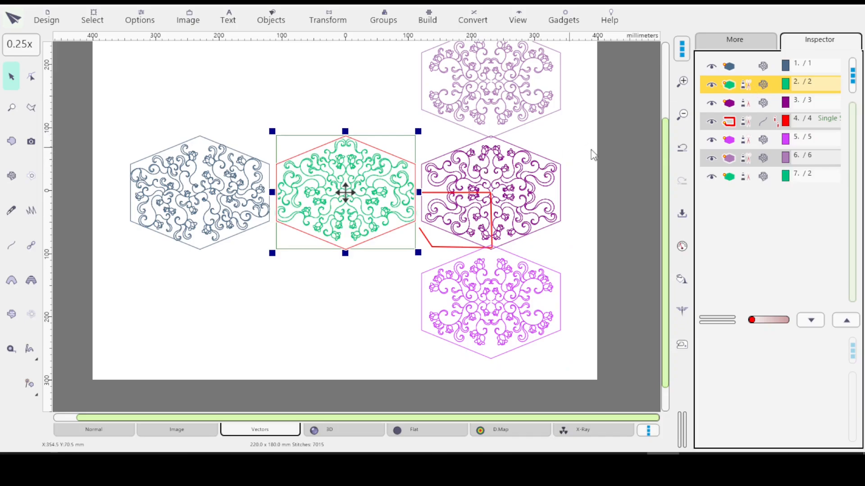
left_click(766, 183)
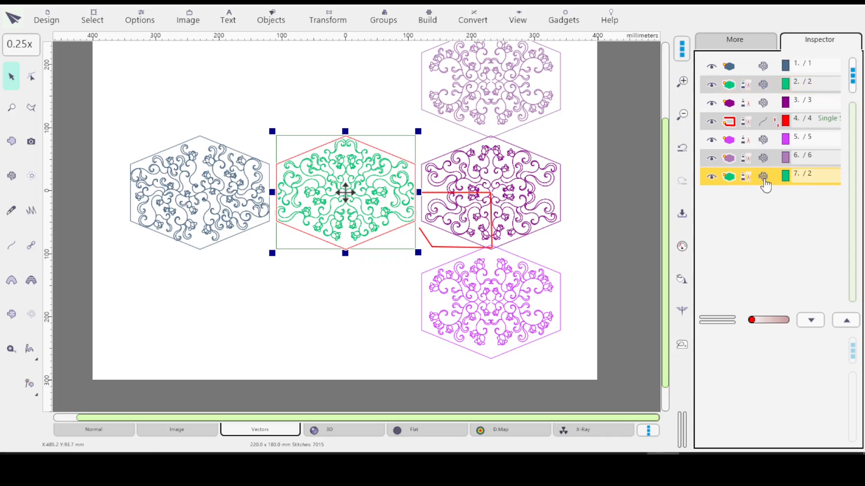
left_click_drag(763, 182, 768, 105)
left_click(777, 138)
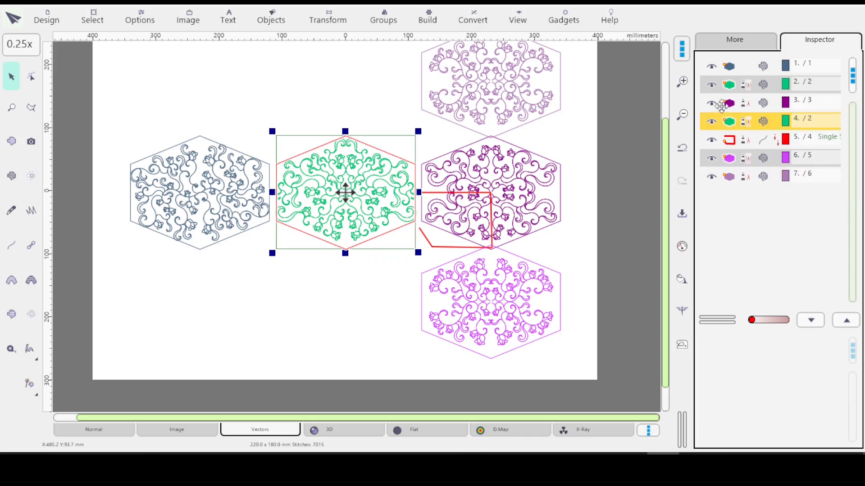
mouse_move(759, 121)
left_mouse_down()
mouse_move(764, 128)
mouse_move(767, 109)
left_mouse_up()
left_click(776, 120)
- Recolour the copied block dark green and move it directly below the original green block
left_click(754, 43)
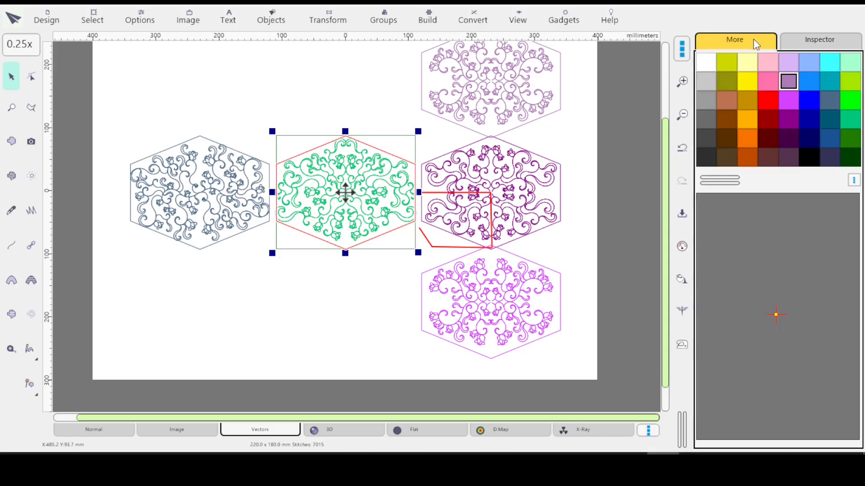
left_click(854, 141)
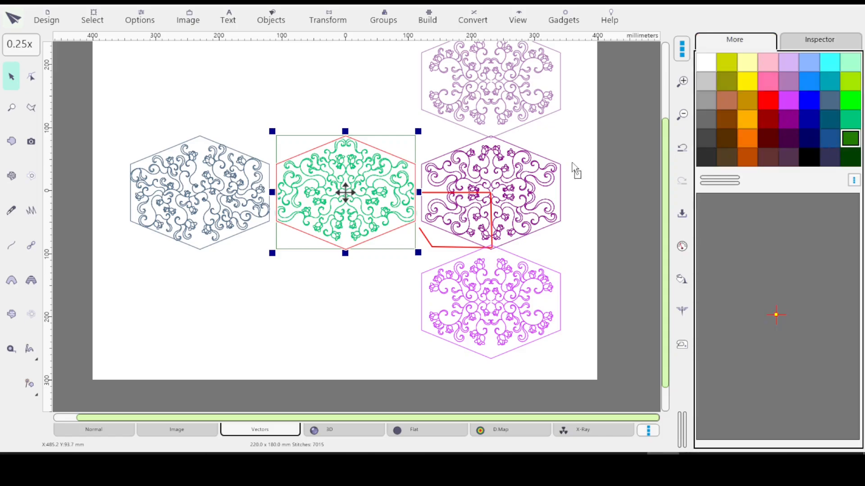
left_click(816, 45)
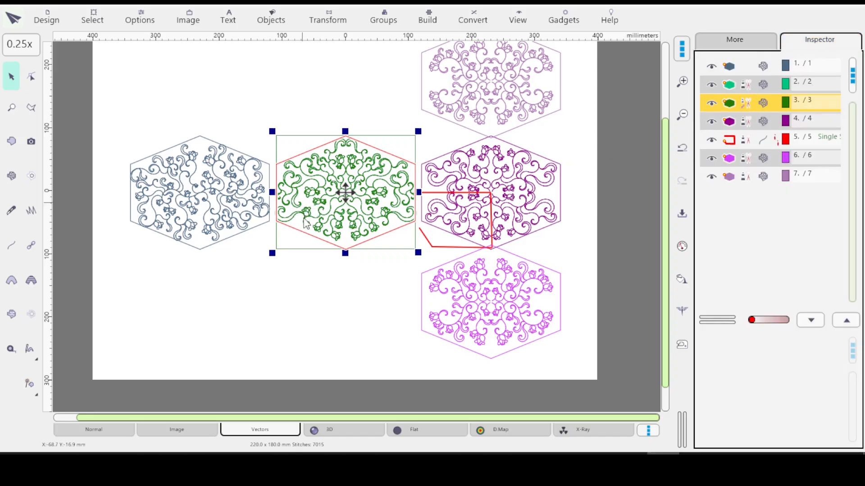
left_click_drag(345, 192, 333, 317)
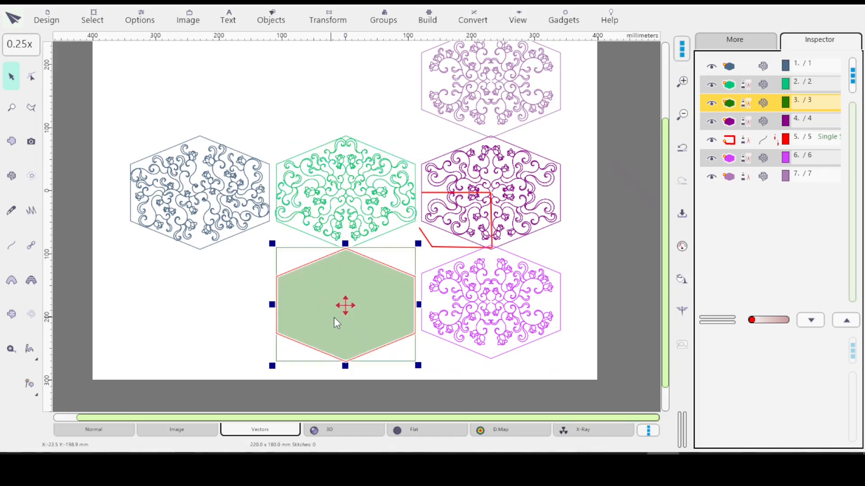
- Set the dark green Mirror block's source sector for symmetry to 0°, apply the mesh and examine it beside the original green block
left_click(692, 254)
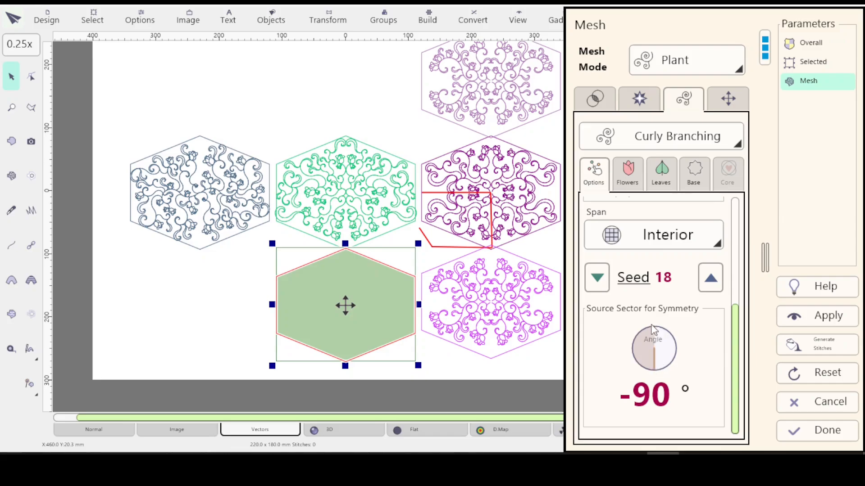
left_click_drag(734, 346, 732, 208)
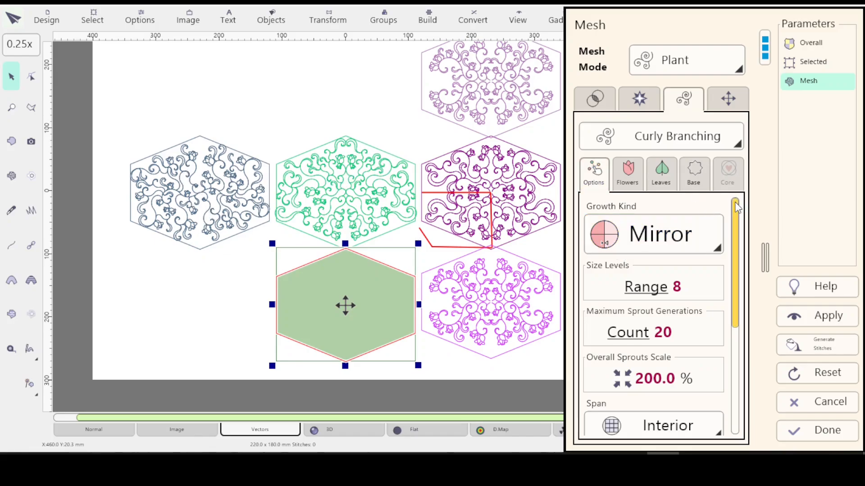
left_click_drag(735, 216, 734, 321)
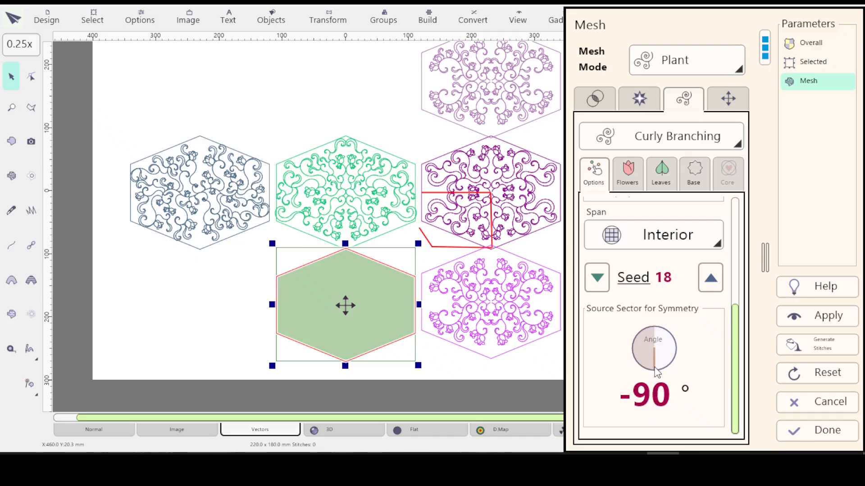
left_click_drag(657, 372, 670, 354)
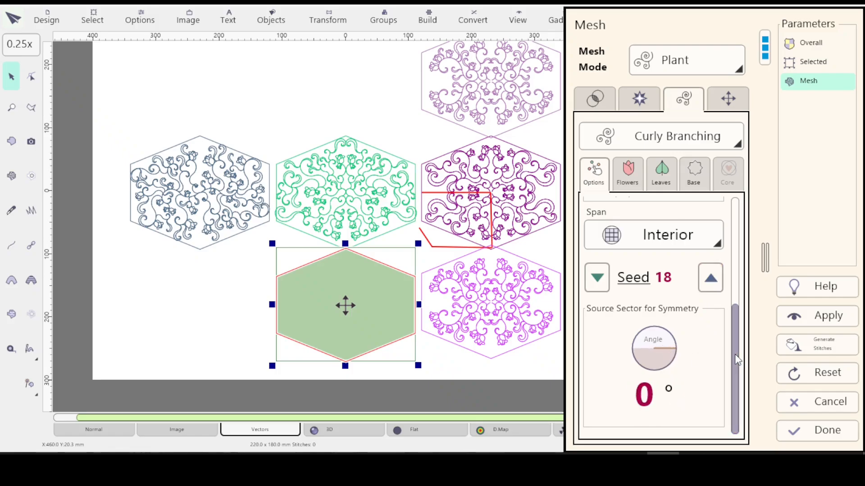
scroll(734, 354, "up", 1)
left_click_drag(738, 330, 745, 237)
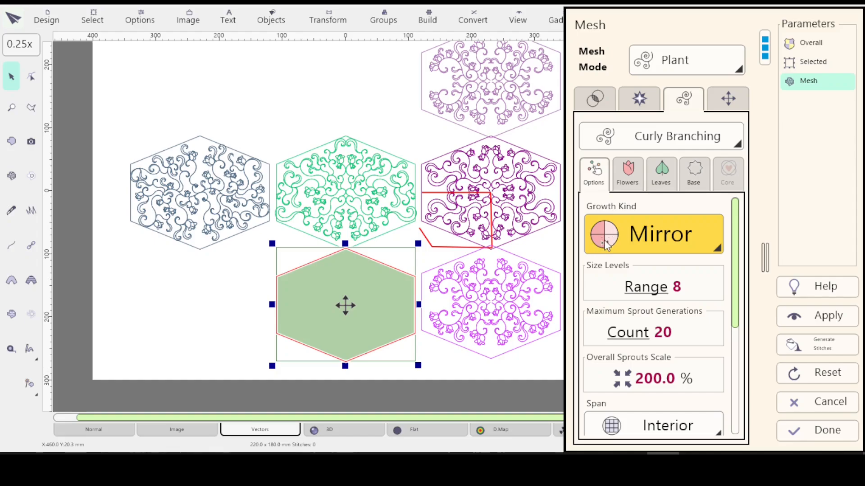
scroll(706, 361, "down", 4)
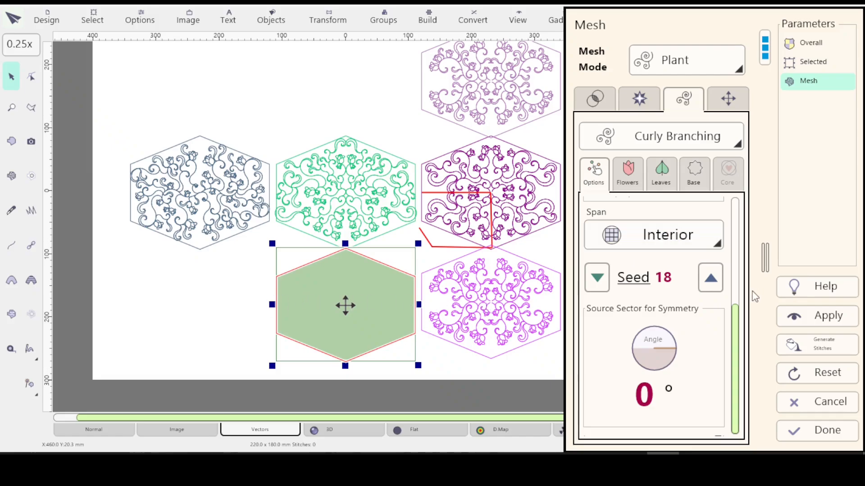
left_click(824, 318)
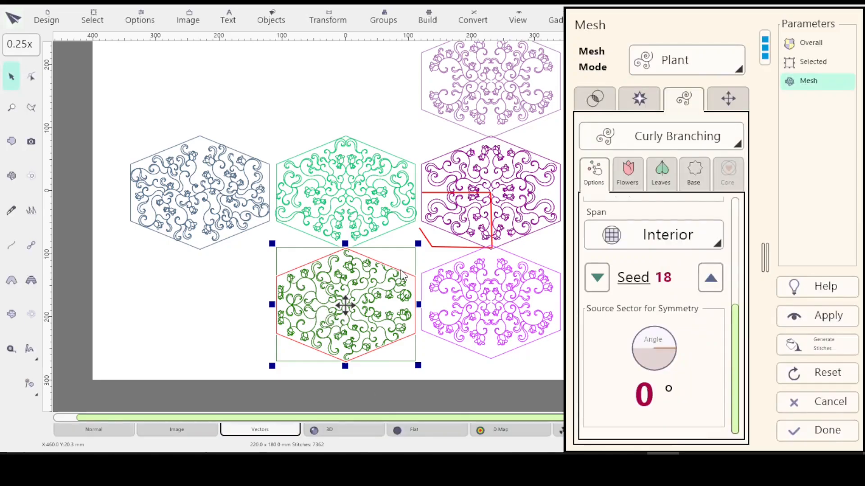
scroll(378, 282, "up", 1)
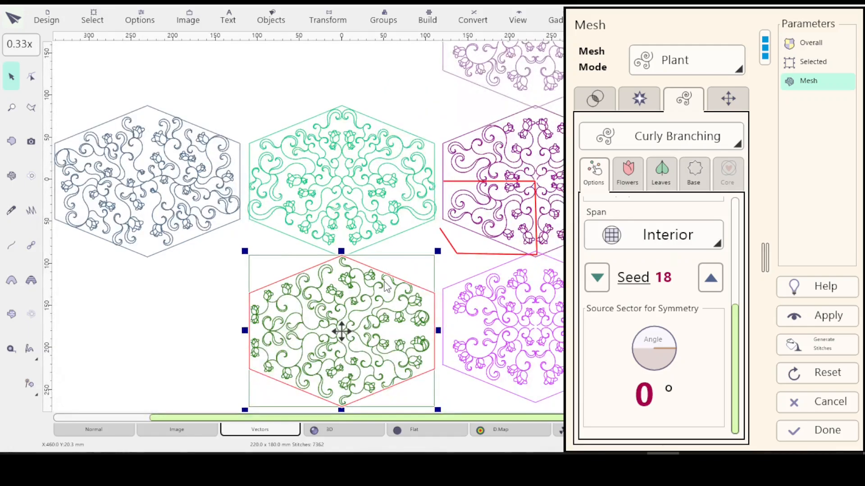
scroll(386, 287, "up", 1)
scroll(353, 340, "down", 2)
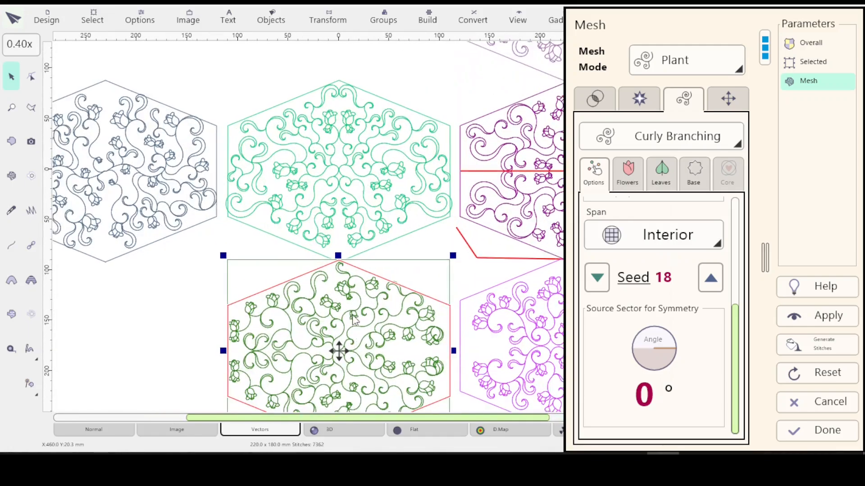
left_click_drag(351, 272, 353, 287)
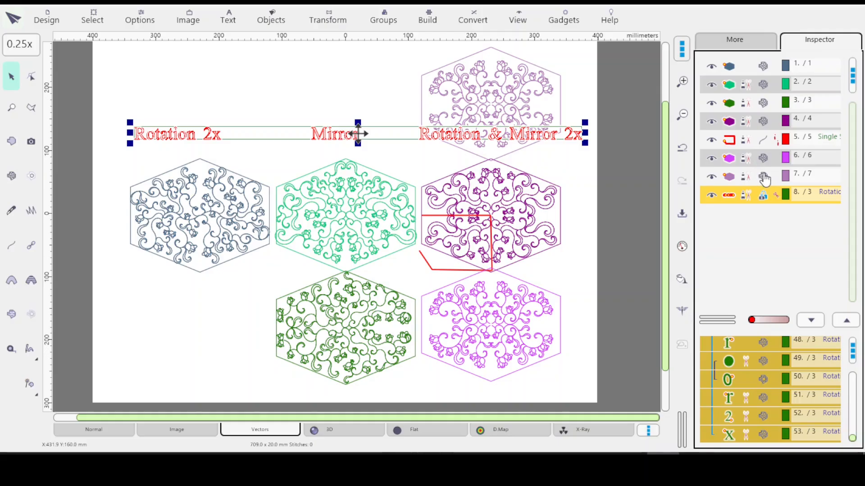
- Delete the mauve block above the purple block
left_click(761, 176)
key("Delete")
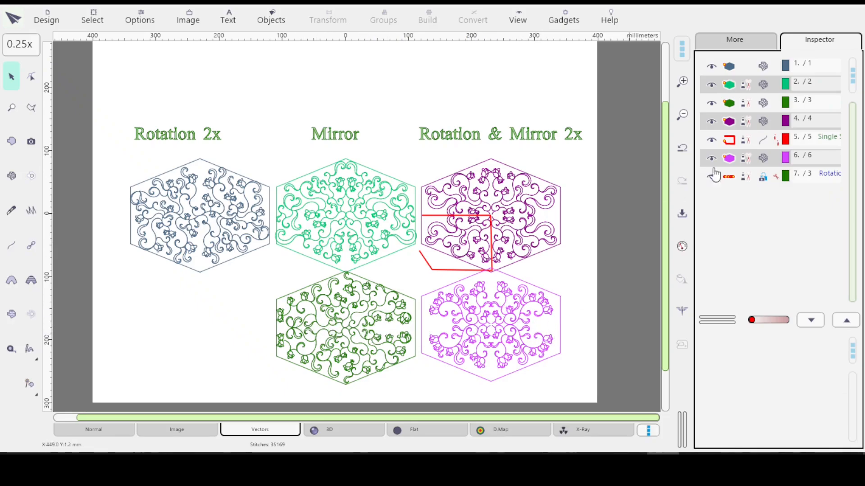
- Move the grouped text labels to the first place in the object order
left_click(759, 179)
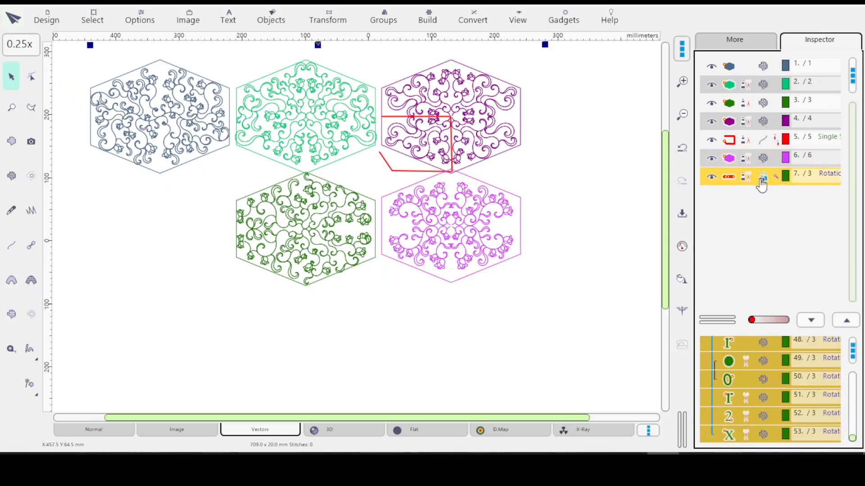
right_click(766, 69)
left_click(783, 79)
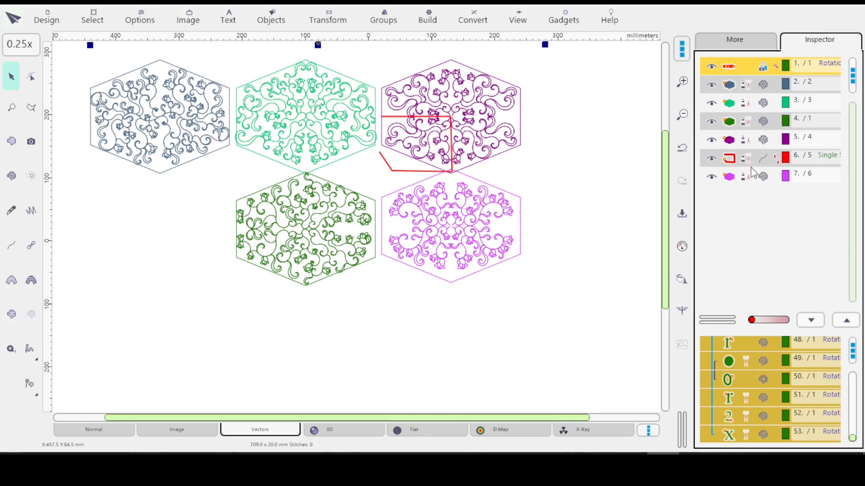
- Duplicate the bright magenta hexagon block and place the copy directly after the original in the object order
left_click(763, 178)
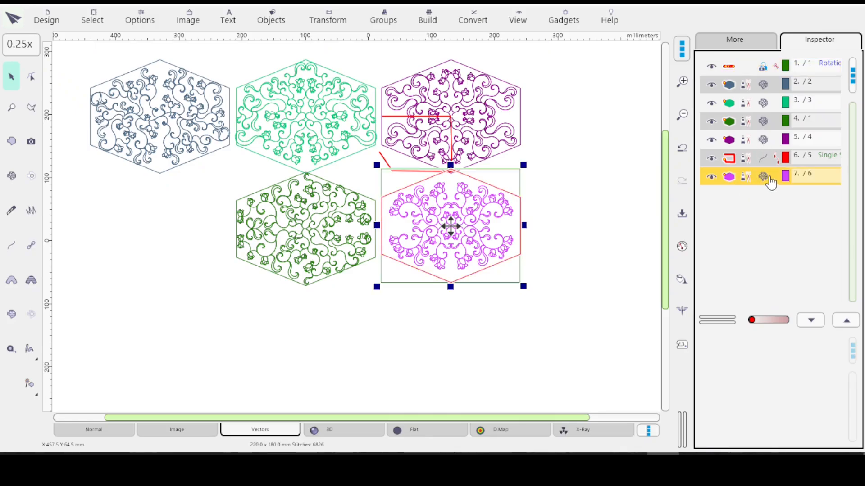
left_click(766, 180)
left_click(764, 199)
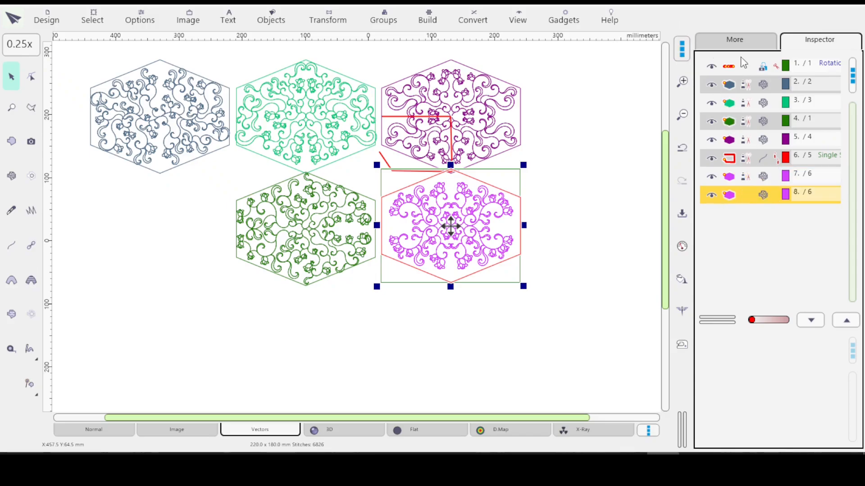
- Recolour the copied block very dark purple and move it directly below the bright magenta block
left_click(738, 43)
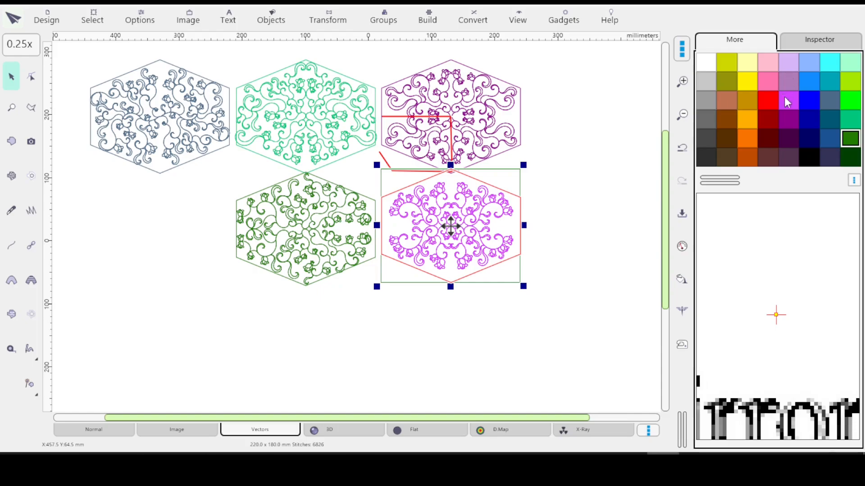
left_click(789, 140)
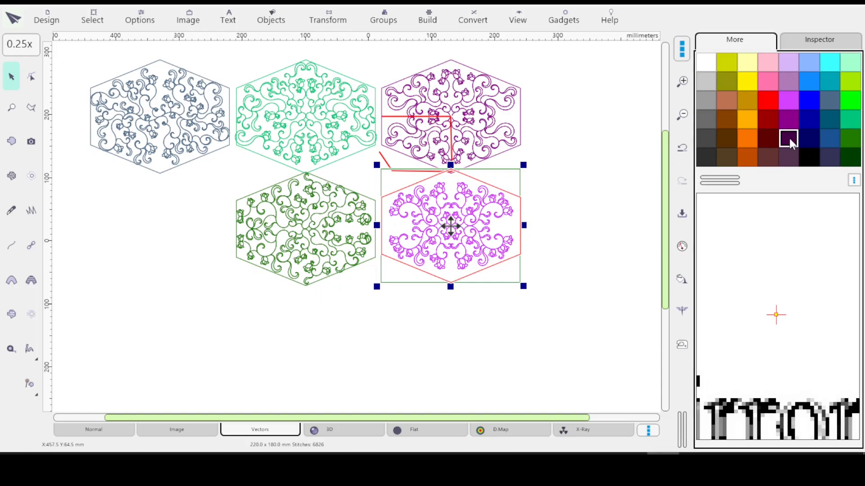
left_click(818, 43)
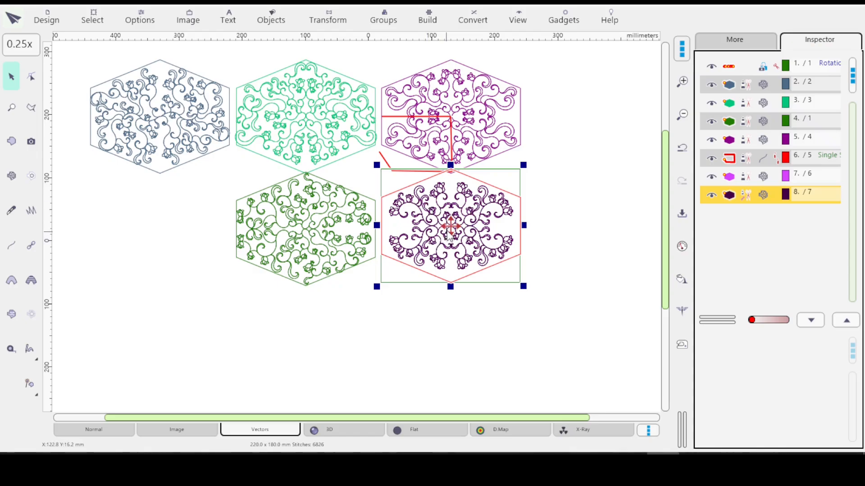
left_click_drag(452, 231, 455, 352)
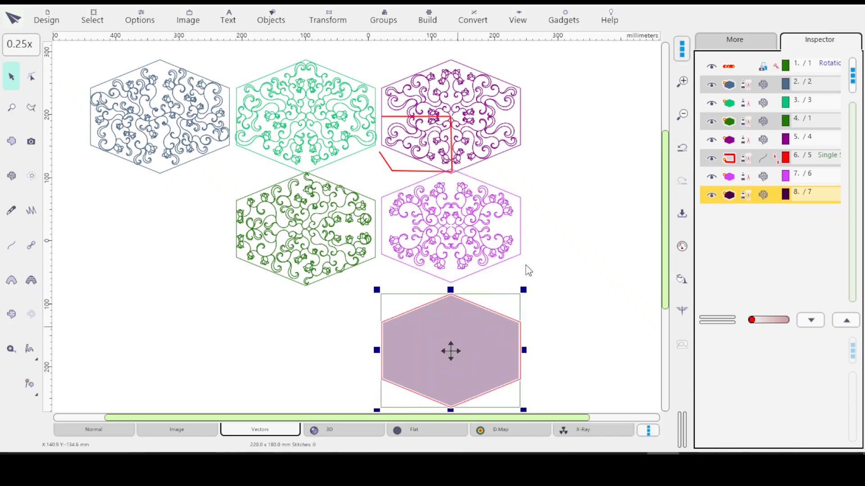
left_click_drag(665, 182, 665, 188)
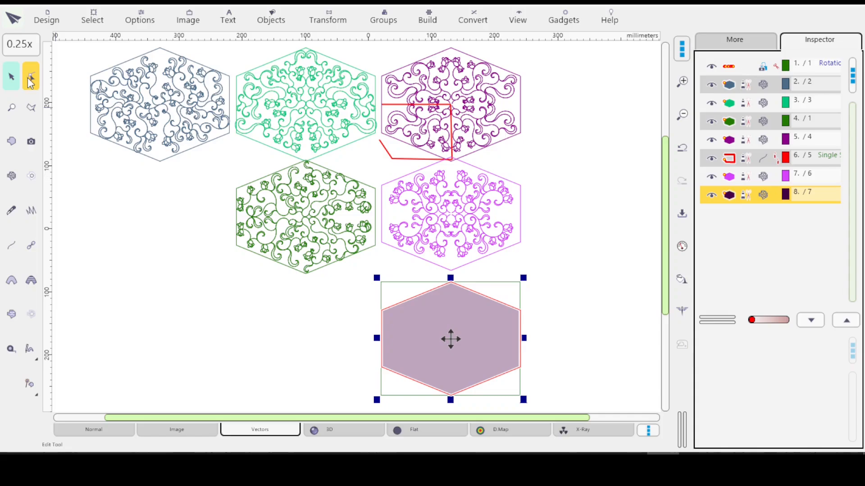
key("shift+F2")
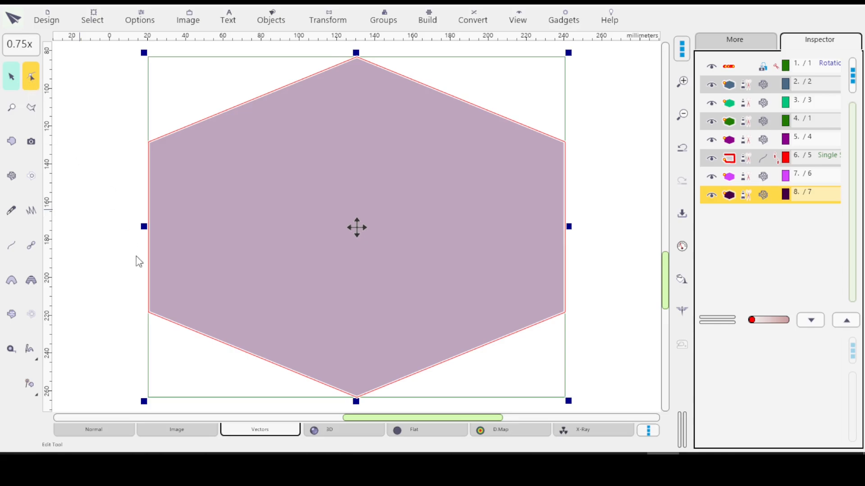
left_click(208, 336)
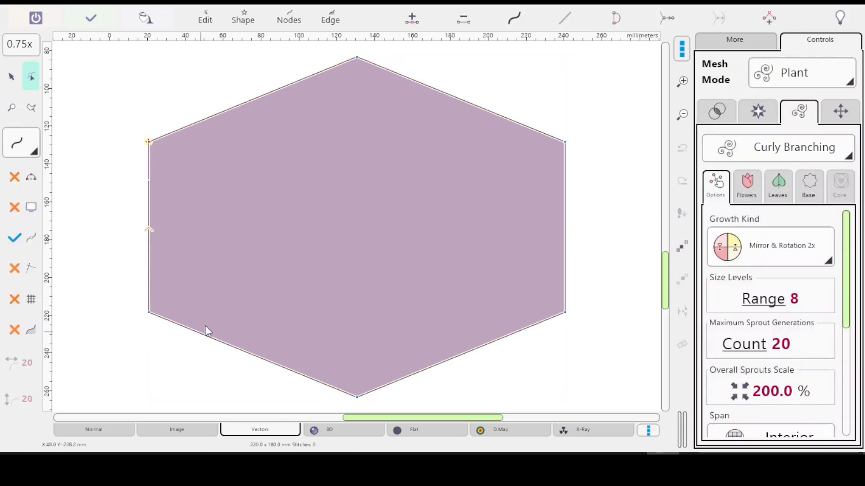
left_click(356, 397)
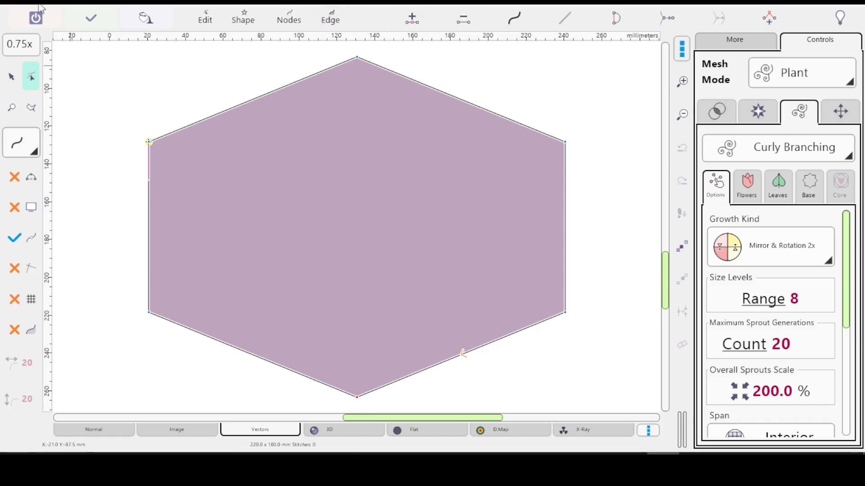
left_click(88, 18)
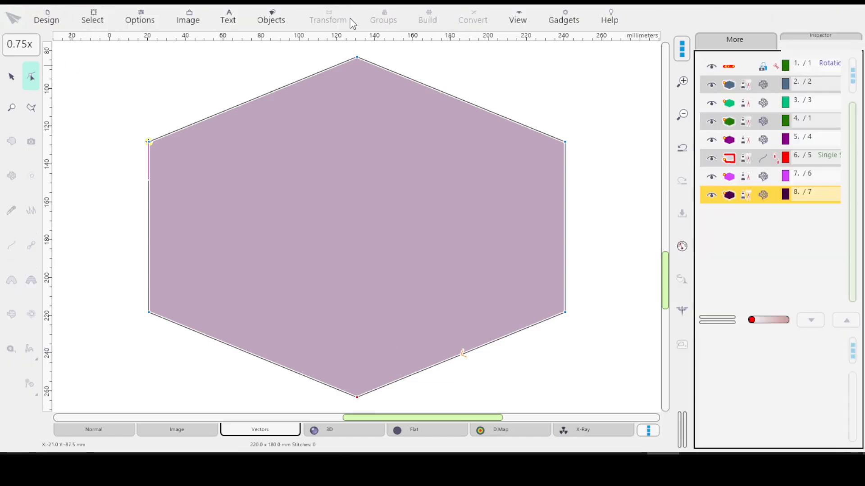
- Show the layout grid over the dark purple hexagon
left_click(521, 17)
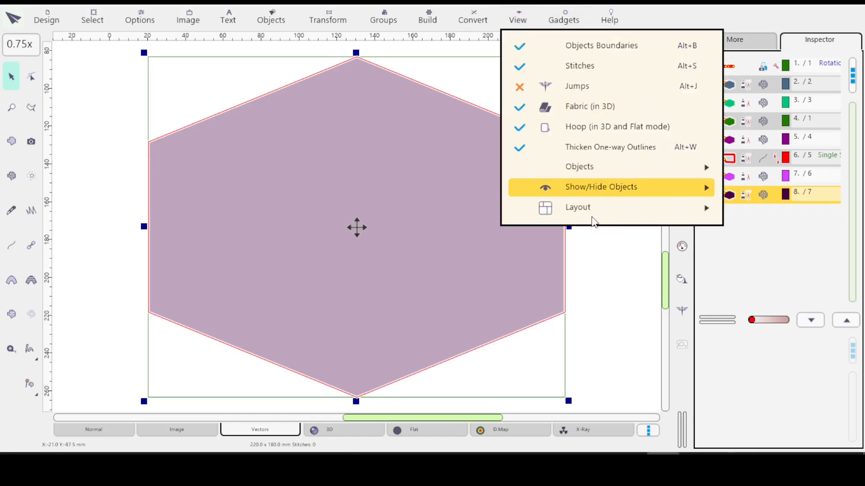
mouse_move(592, 212)
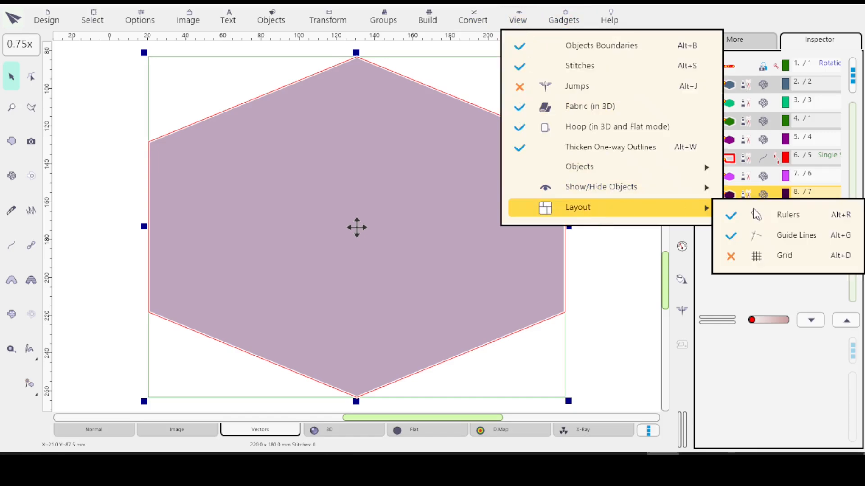
left_click(801, 264)
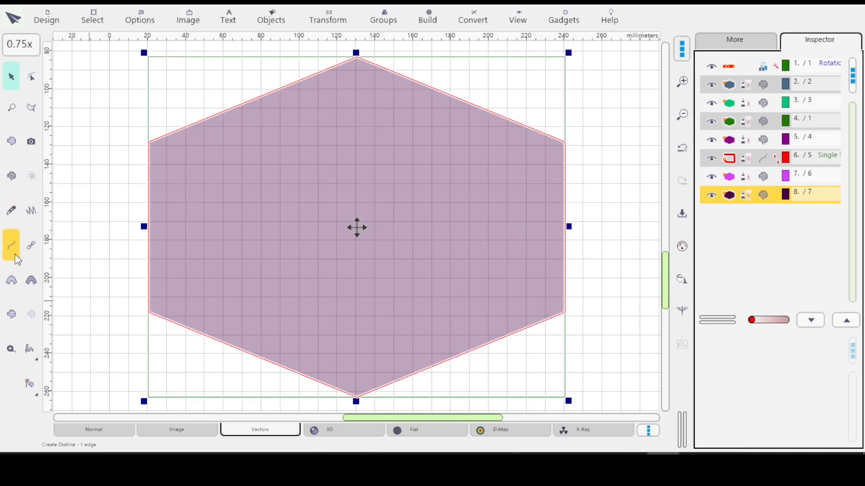
- Insert a node on the dark purple hexagon's lower-left edge and pull it outside the shape to about X 60 mm
left_click(31, 77)
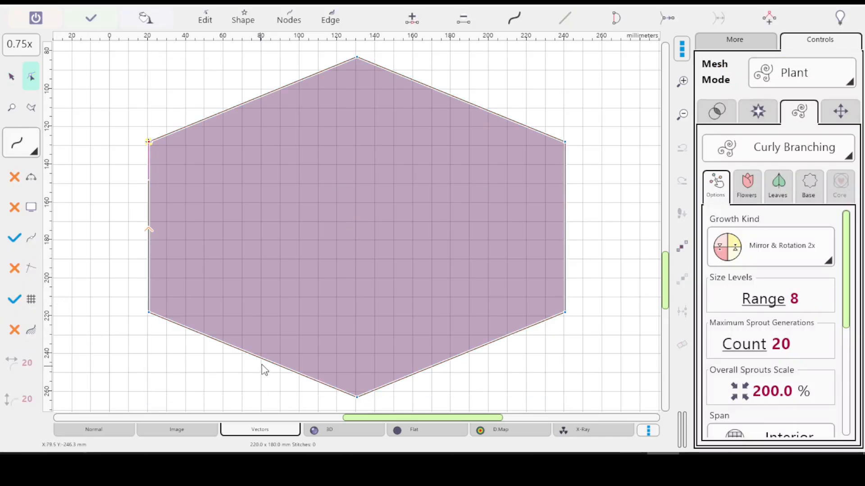
left_click(356, 397)
left_click(149, 311)
left_click(412, 20)
left_click(253, 355)
left_click_drag(253, 356, 223, 385)
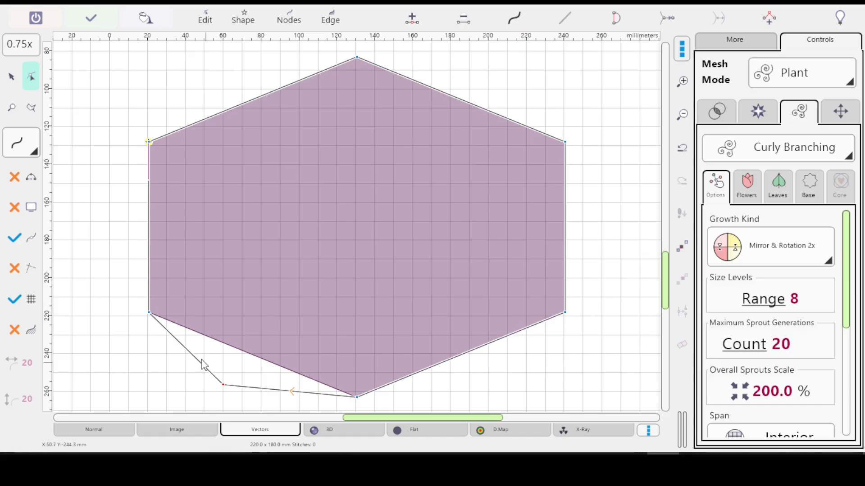
- Convert the edge between the new node and the bottom vertex to a curve and bend it inward onto the original hexagon edge
left_click(518, 21)
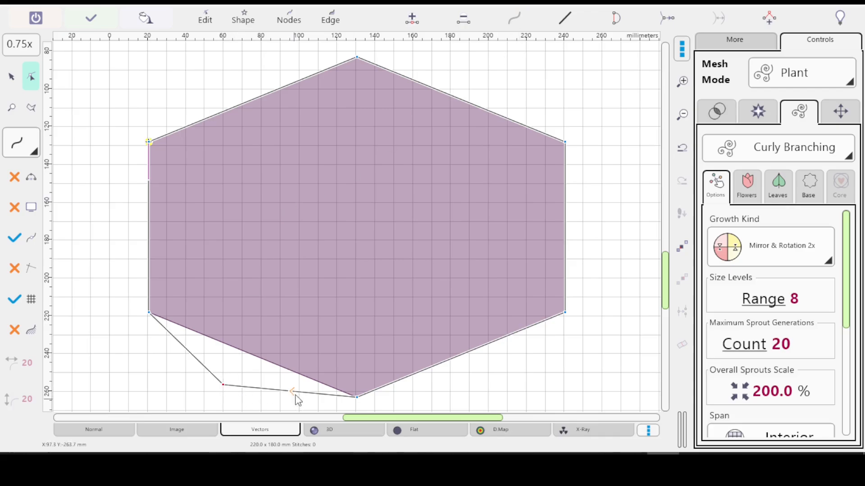
left_click_drag(290, 392, 293, 360)
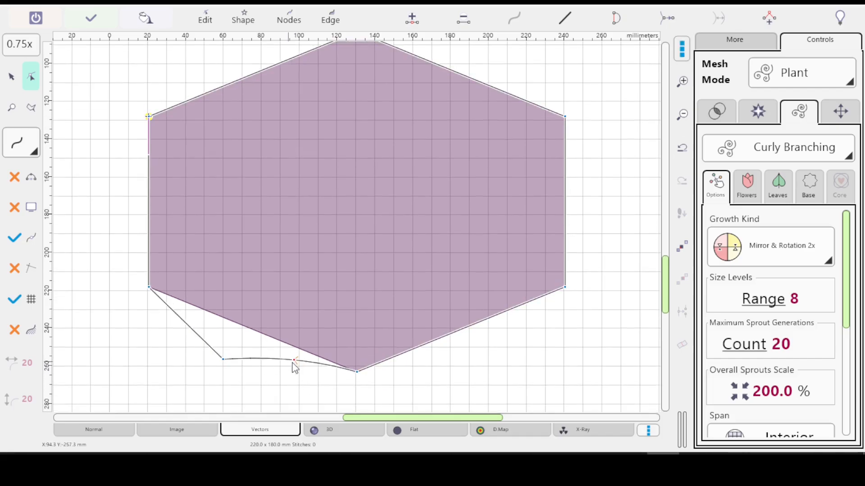
left_click_drag(294, 361, 299, 345)
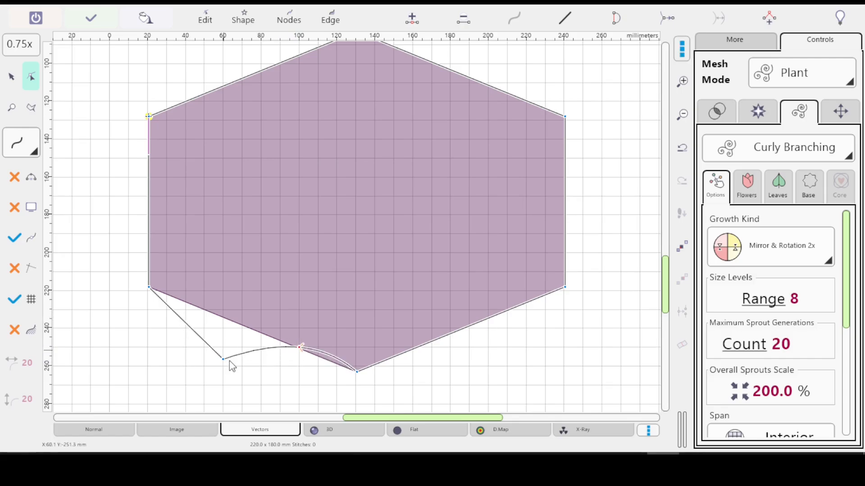
- Convert the edge between the lower-left vertex and the new node to an inward curve, lower the new node slightly and accept the outline
left_click(148, 286)
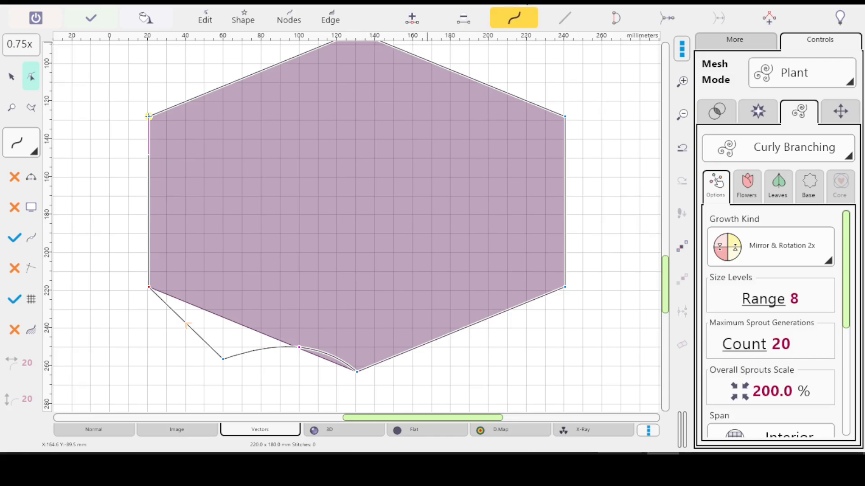
left_click(514, 18)
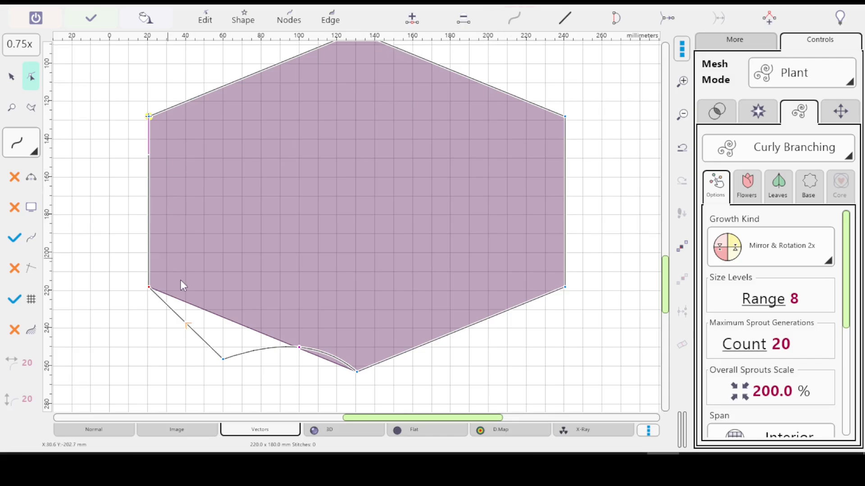
left_click_drag(187, 326, 207, 309)
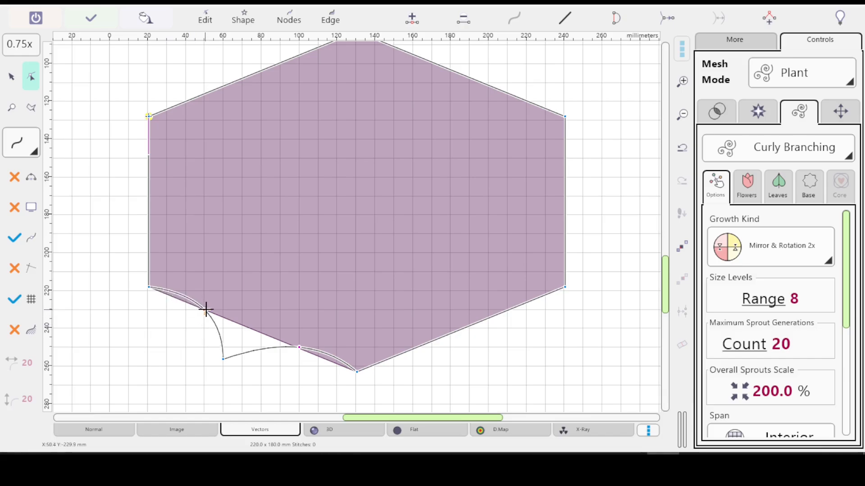
mouse_move(208, 310)
left_mouse_down()
mouse_move(197, 309)
mouse_move(204, 311)
left_mouse_up()
left_click_drag(223, 359, 223, 365)
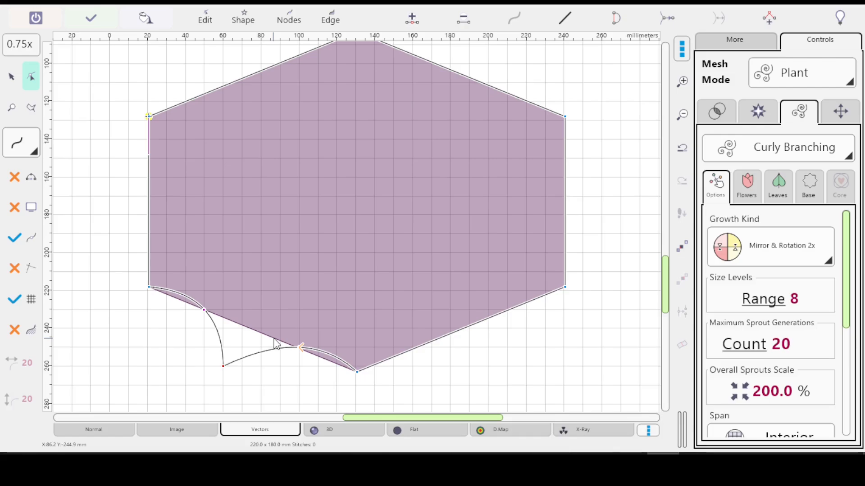
key("Return")
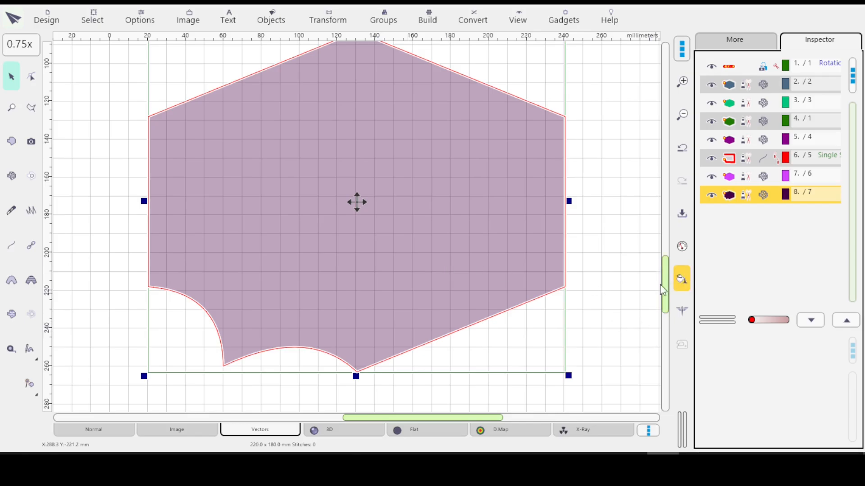
- Set the irregular dark purple block's source sector for symmetry to -90° and apply the mesh
left_click_drag(666, 290, 666, 283)
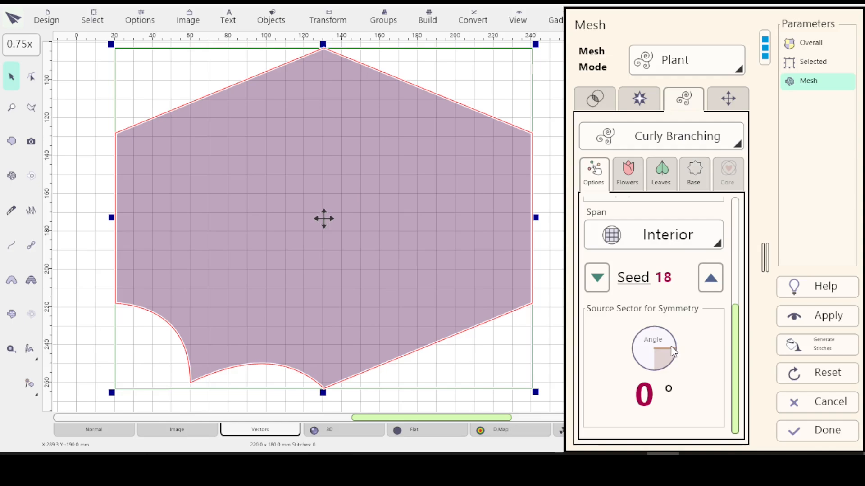
left_click_drag(671, 346, 655, 366)
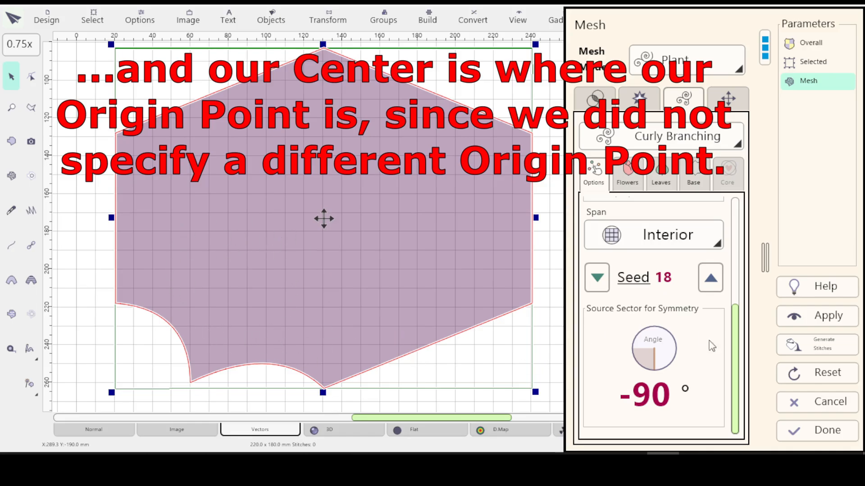
left_click_drag(742, 397, 742, 276)
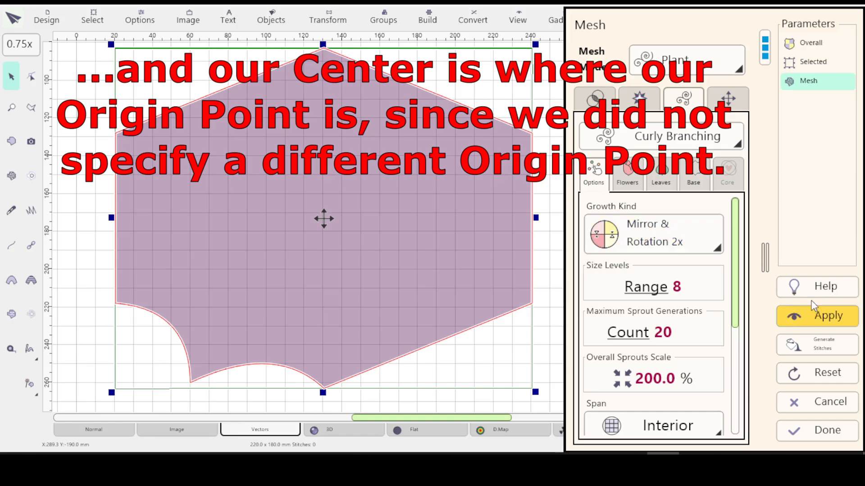
left_click(822, 315)
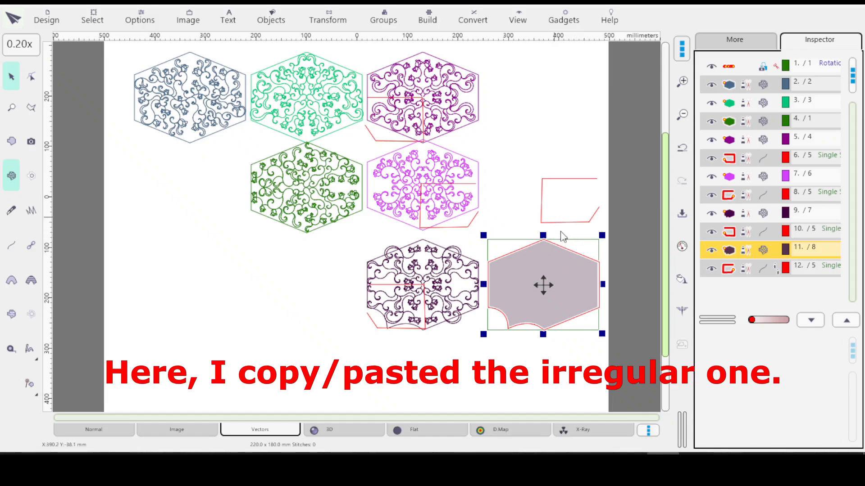
- Move the loose red sector outline onto the copied irregular block's lower-right quarter and set that block's source sector for symmetry to 0°
left_click(563, 225)
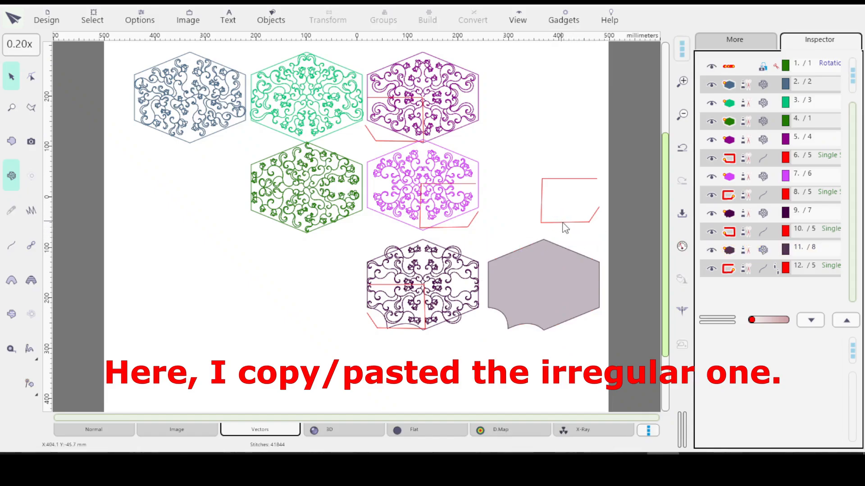
left_click_drag(569, 229, 566, 312)
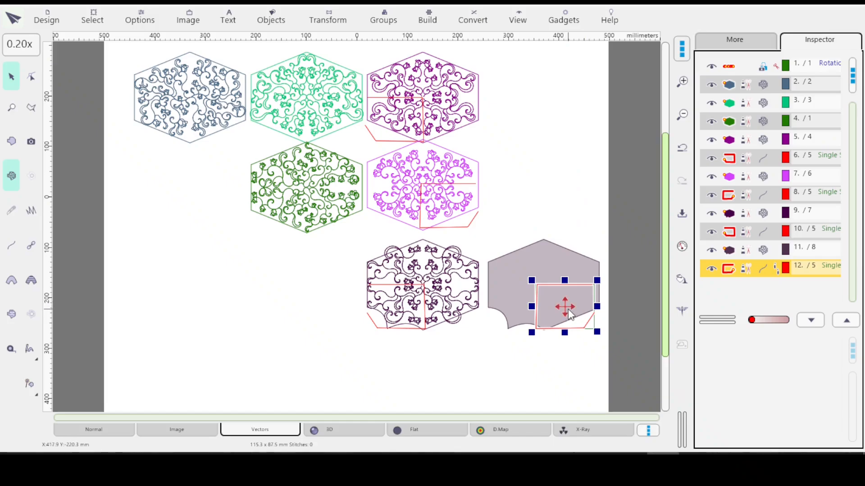
left_click(768, 252)
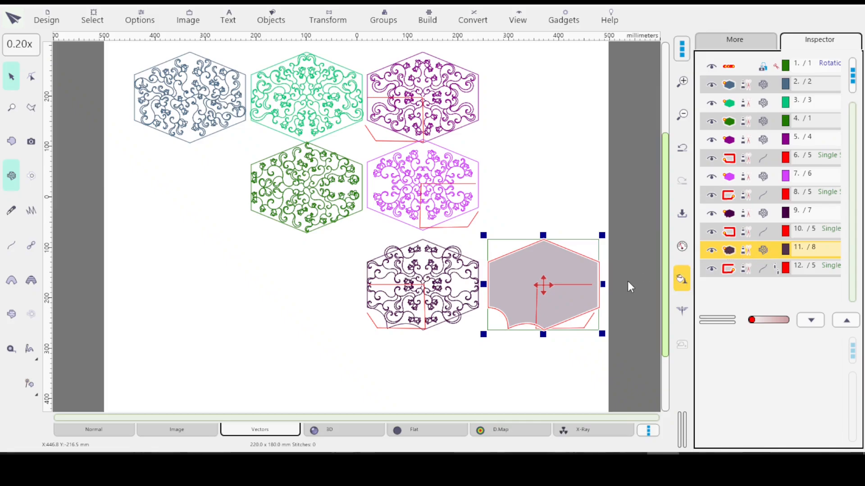
left_click(688, 251)
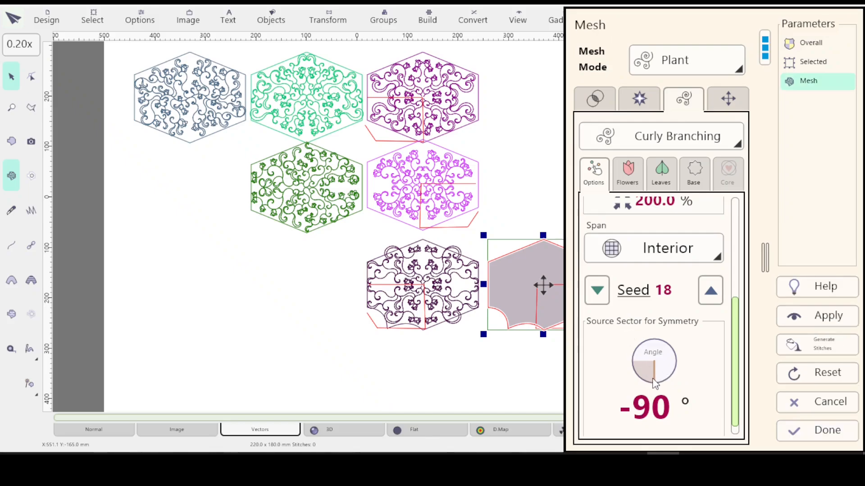
left_click_drag(653, 380, 673, 362)
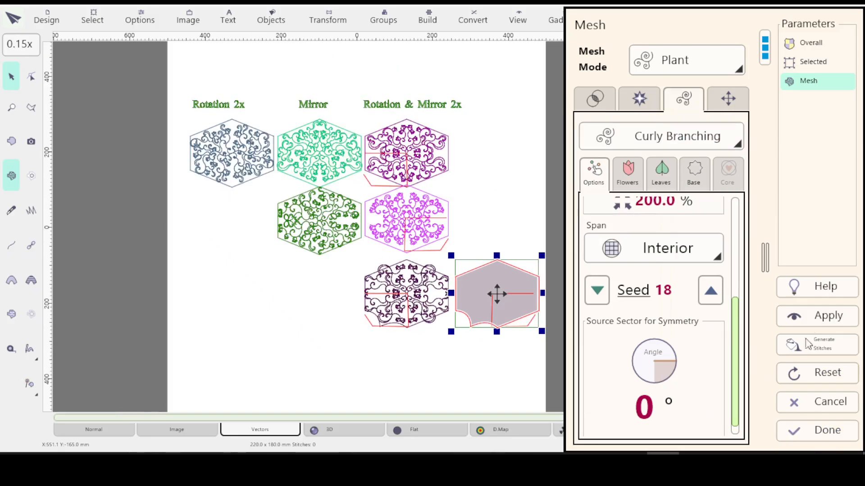
- Apply the Curly Branching mesh to the copied irregular block, keeping its source sector for symmetry at 0°
left_click(814, 316)
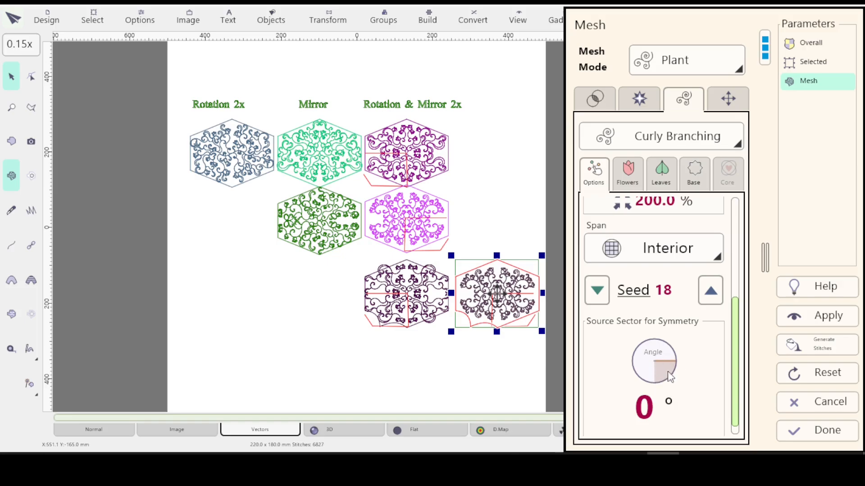
scroll(674, 361, "down", 1)
mouse_move(675, 352)
left_mouse_down()
mouse_move(651, 361)
mouse_move(671, 348)
left_mouse_up()
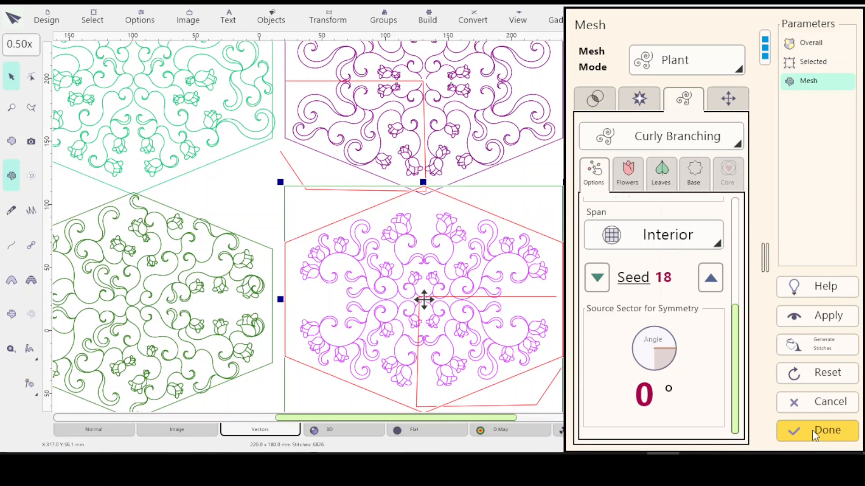
- Accept the magenta hexagon's mesh settings and compare its pattern with the two irregular blocks below it
left_click(812, 429)
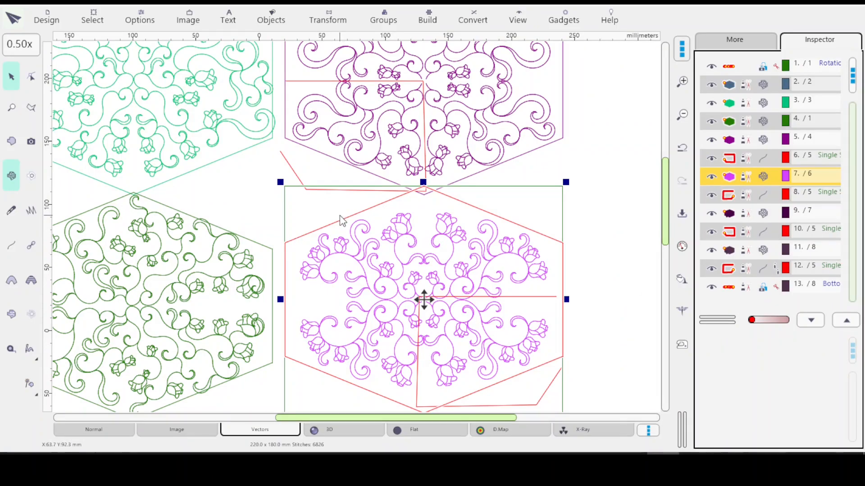
scroll(339, 215, "down", 1)
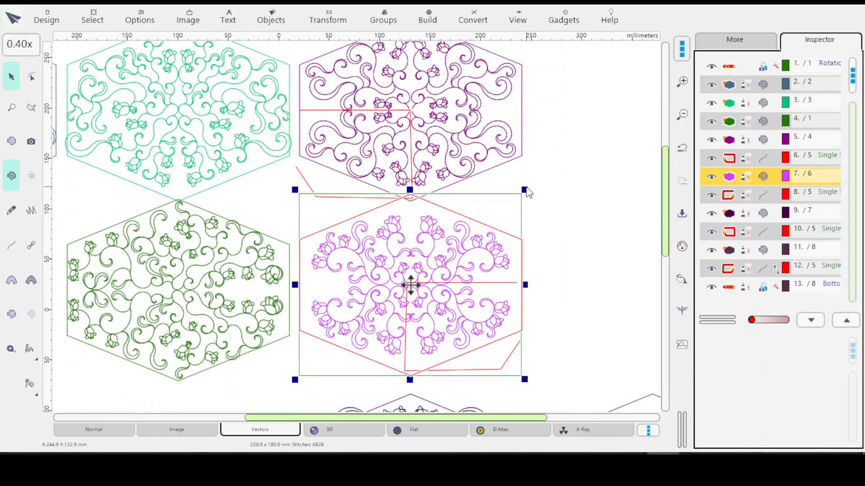
scroll(666, 221, "down", 1)
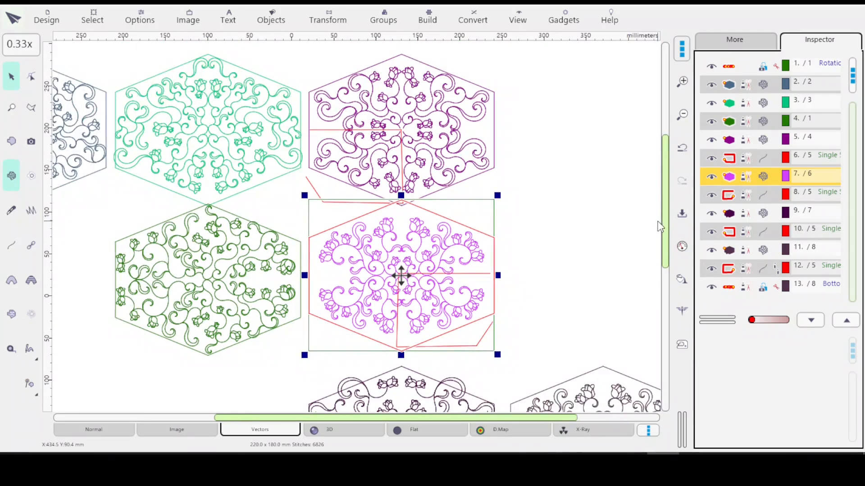
left_click_drag(666, 212, 662, 243)
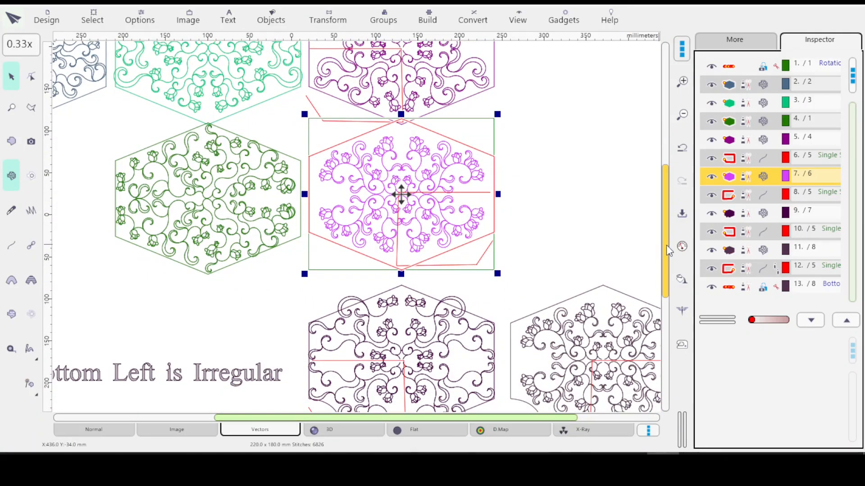